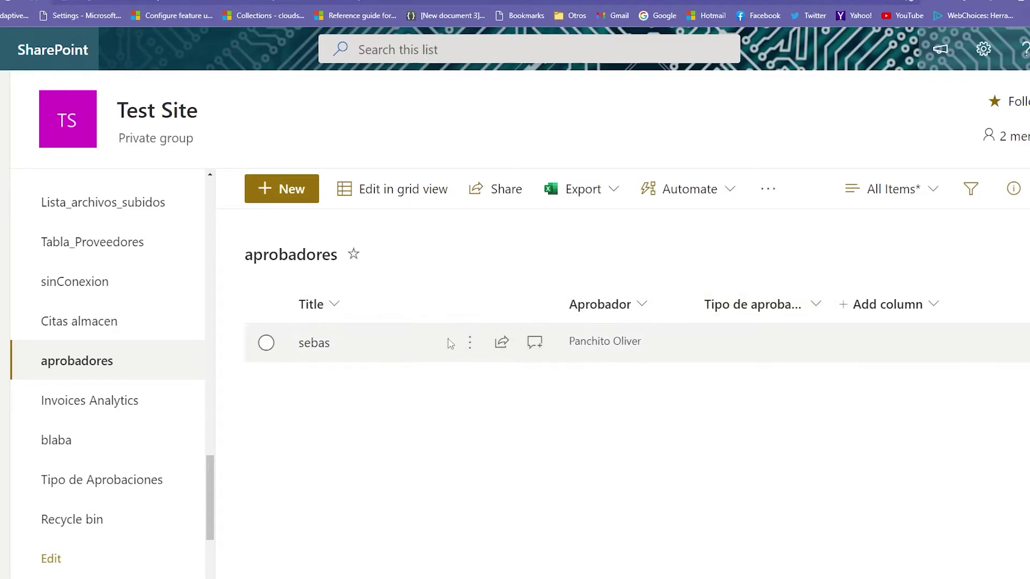
- Re-enter the sebas item's approver in SharePoint grid view, then move Power Apps' Aprobador label down
left_click(376, 198)
left_click(369, 336)
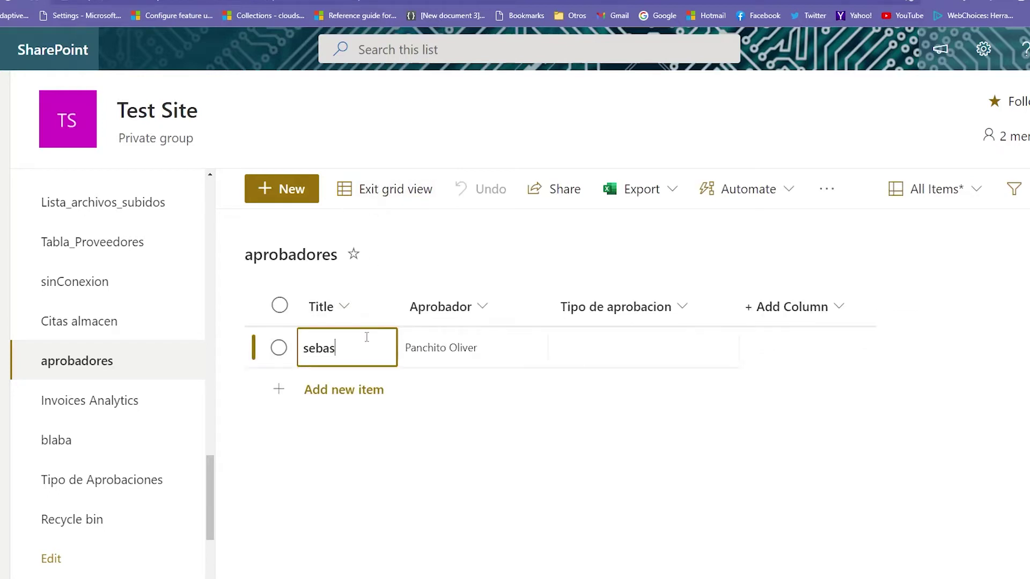
left_click(437, 347)
left_click(524, 361)
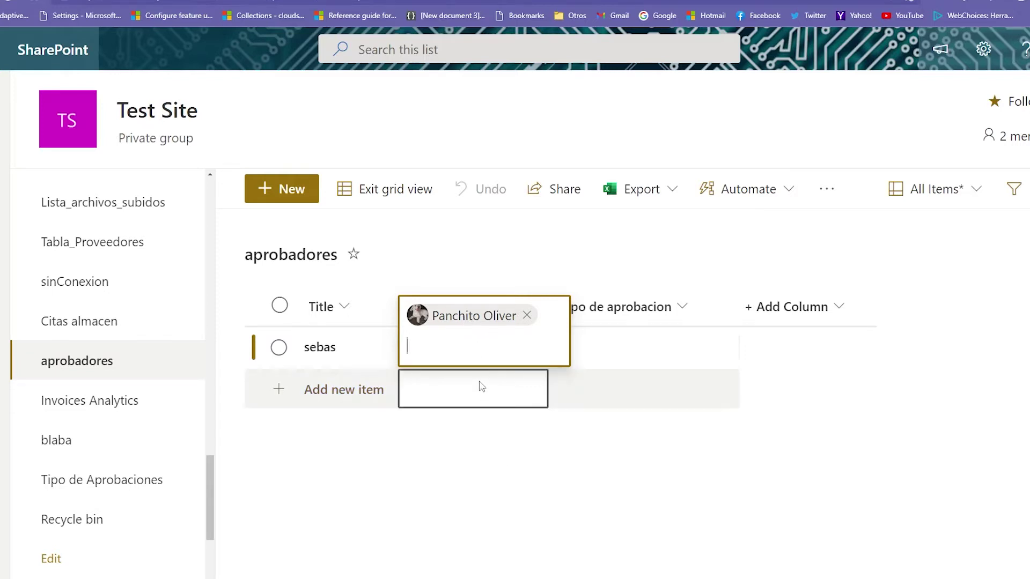
left_click(502, 439)
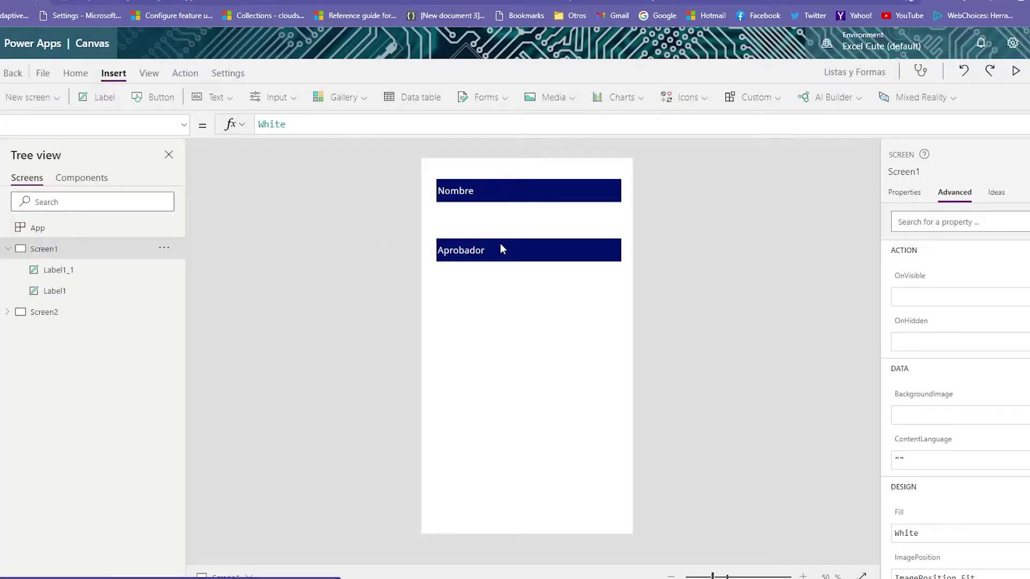
left_click(500, 248)
left_click_drag(491, 252, 490, 276)
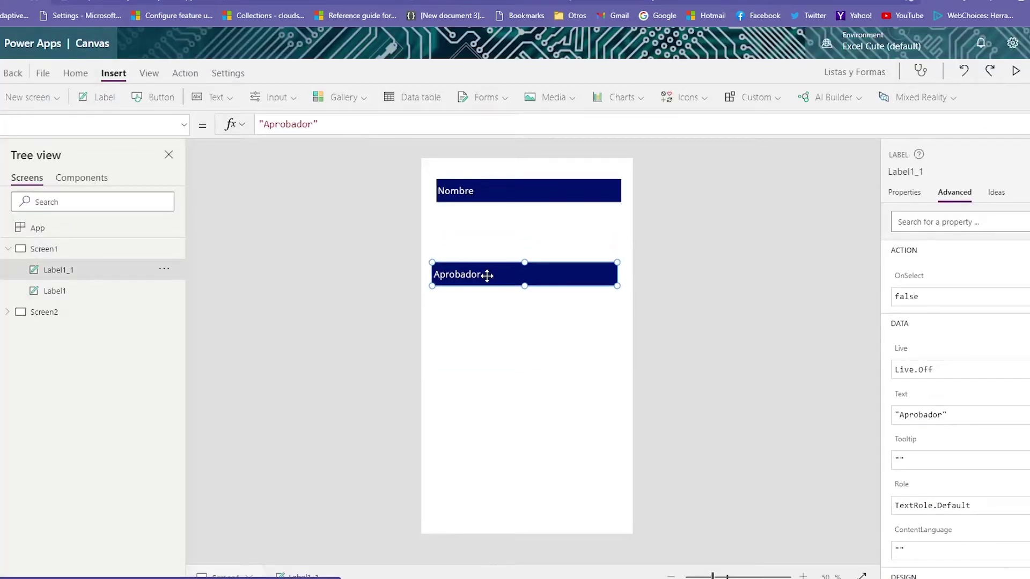
- Shift the Nombre label down and place a new Text label between Nombre and Aprobador
left_click_drag(483, 198, 481, 208)
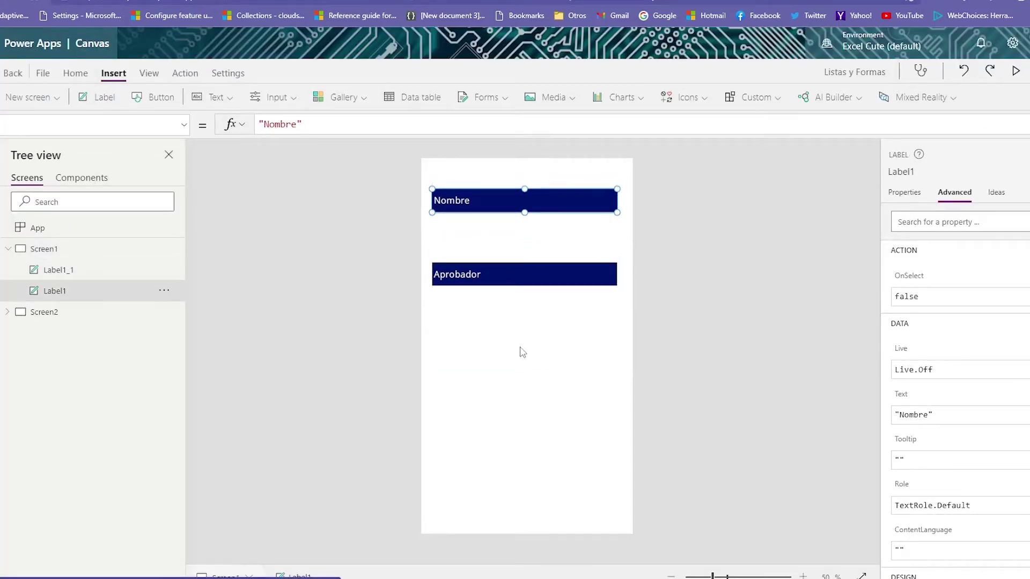
left_click(491, 371)
left_click(214, 97)
left_click_drag(487, 202, 487, 242)
- Insert a combo box and position it just below the Aprobador label
left_click(214, 97)
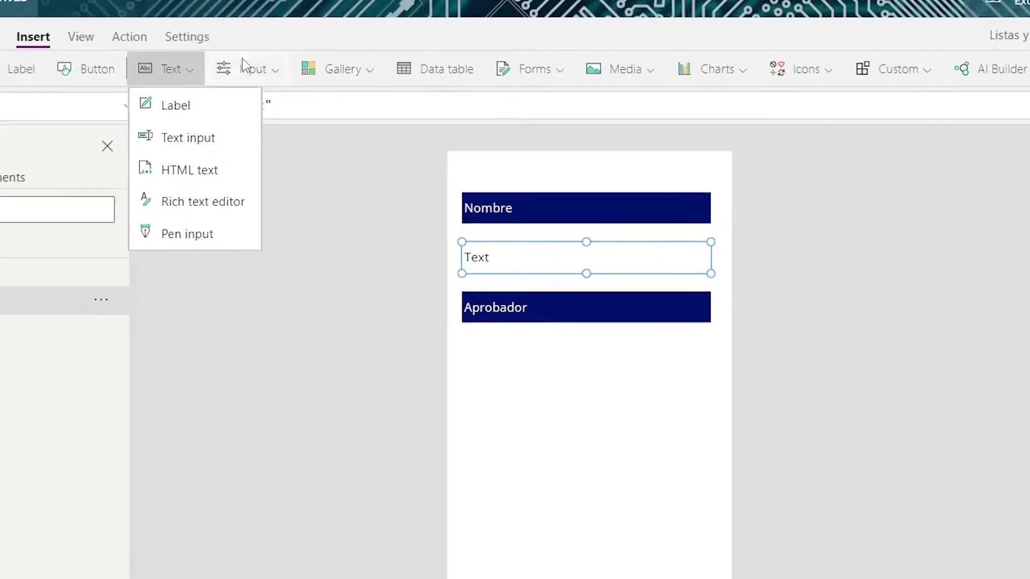
left_click(277, 97)
left_click(304, 246)
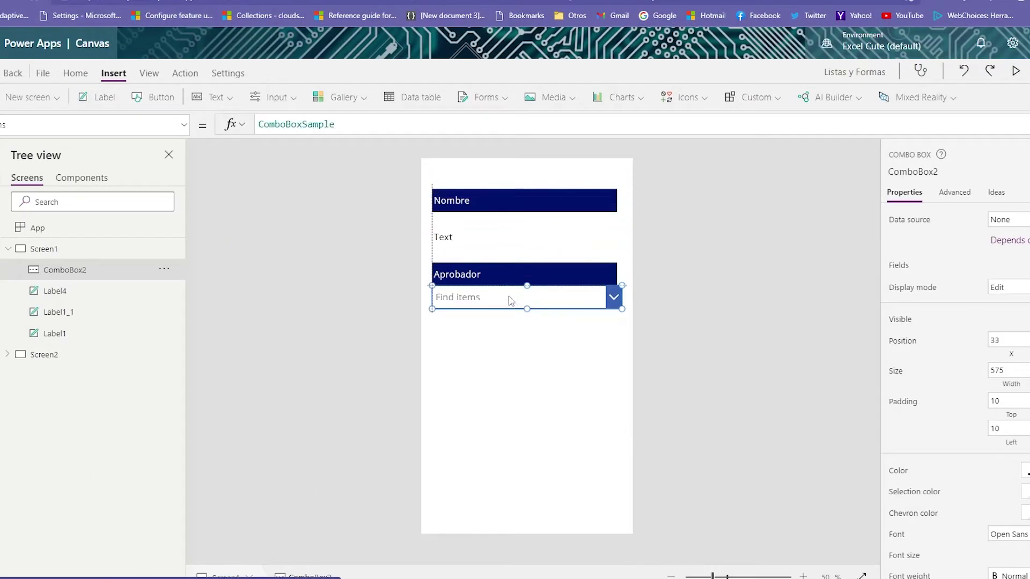
left_click_drag(510, 300, 510, 313)
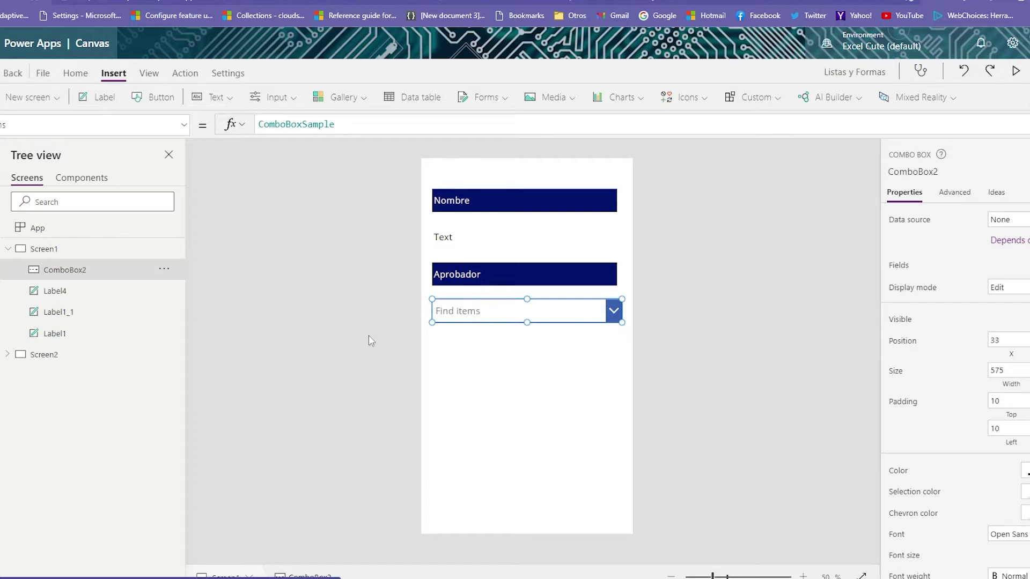
- Insert a drop-down control and drag it below the combo box
left_click(422, 357)
left_click(514, 315)
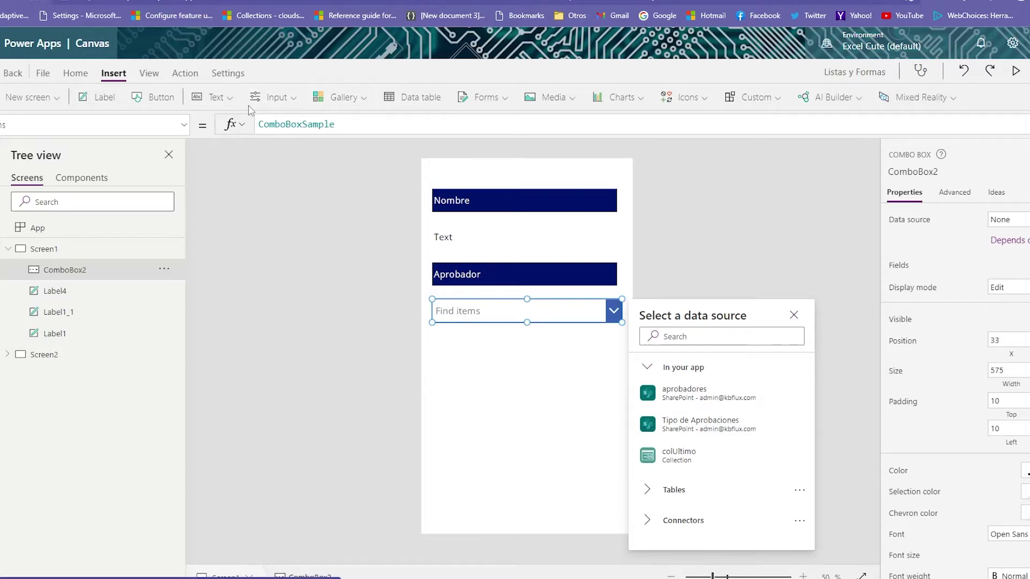
left_click(273, 97)
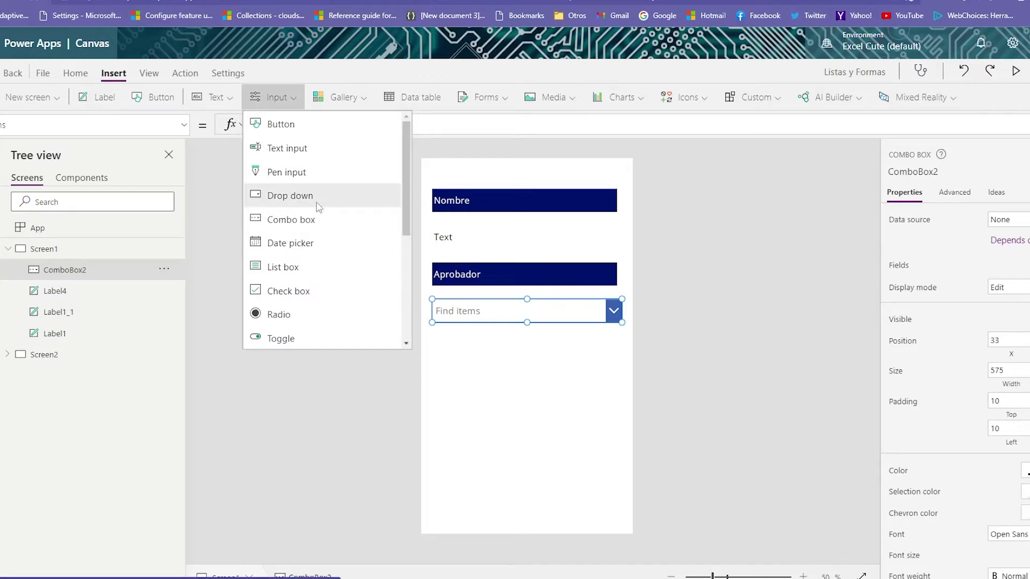
left_click(468, 222)
left_click_drag(501, 184, 502, 356)
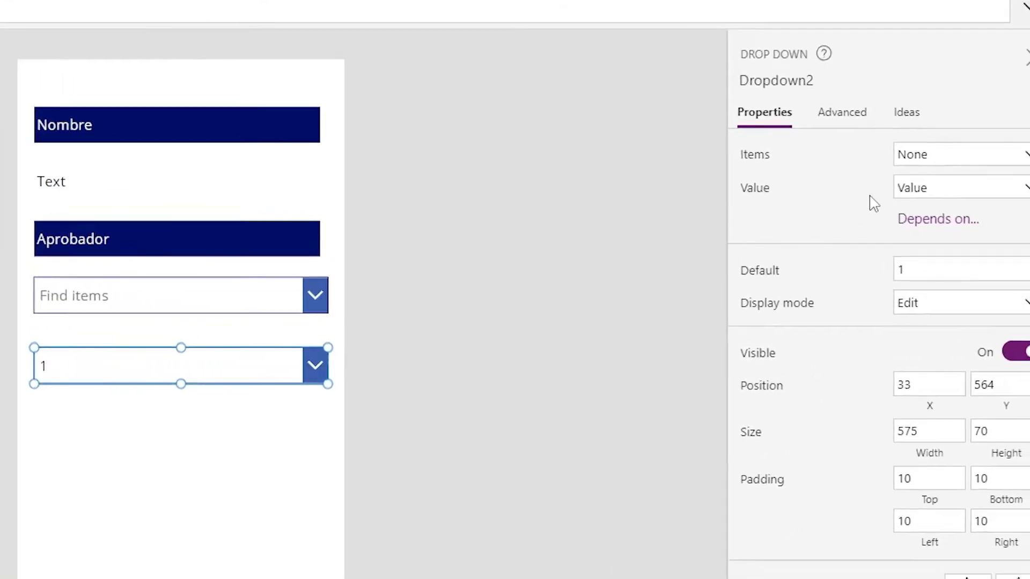
- Review the drop-down's Items and Value choices and the combo box's data source options
left_click(947, 136)
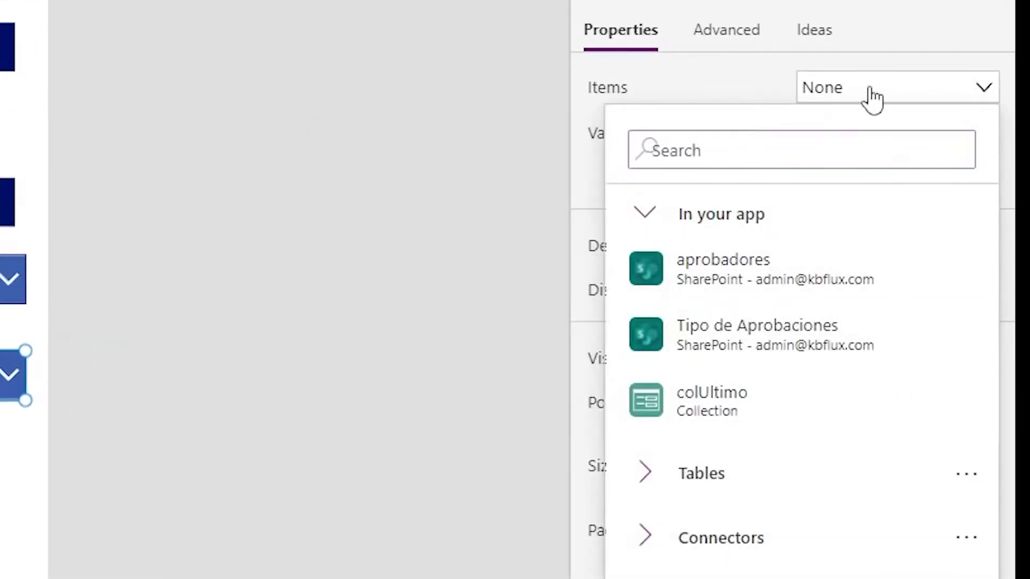
left_click(866, 97)
left_click(834, 143)
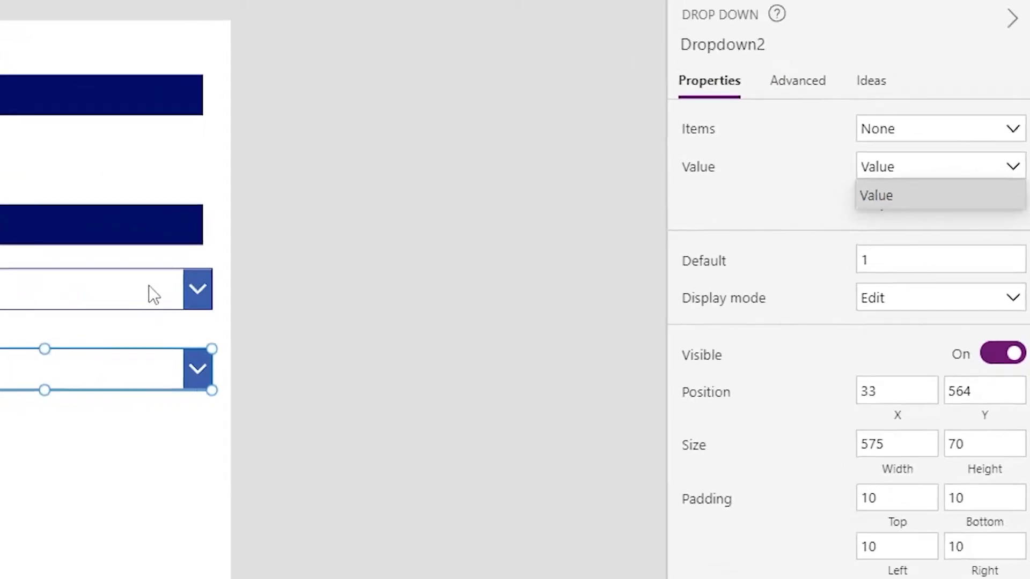
left_click(150, 295)
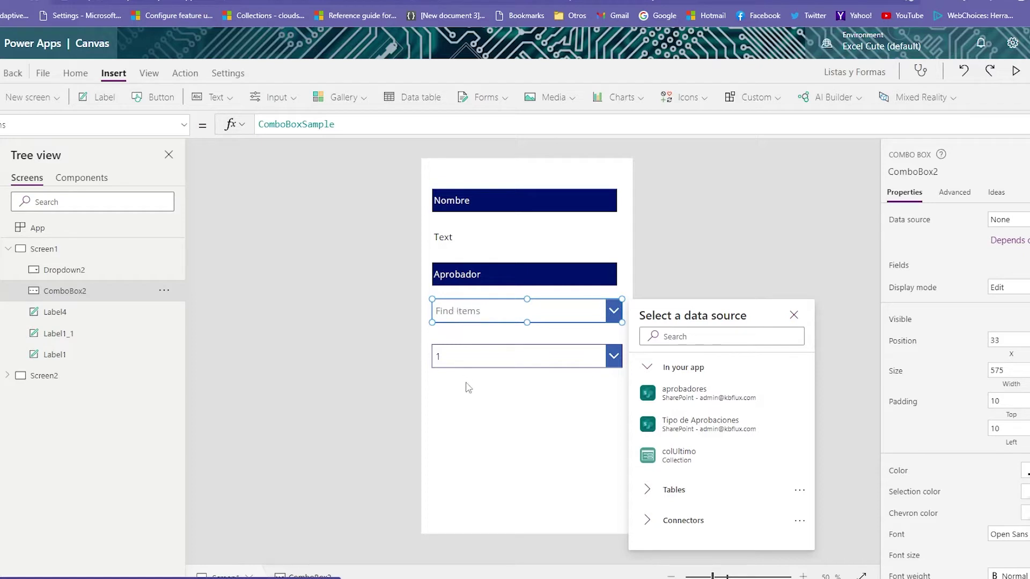
left_click(477, 305)
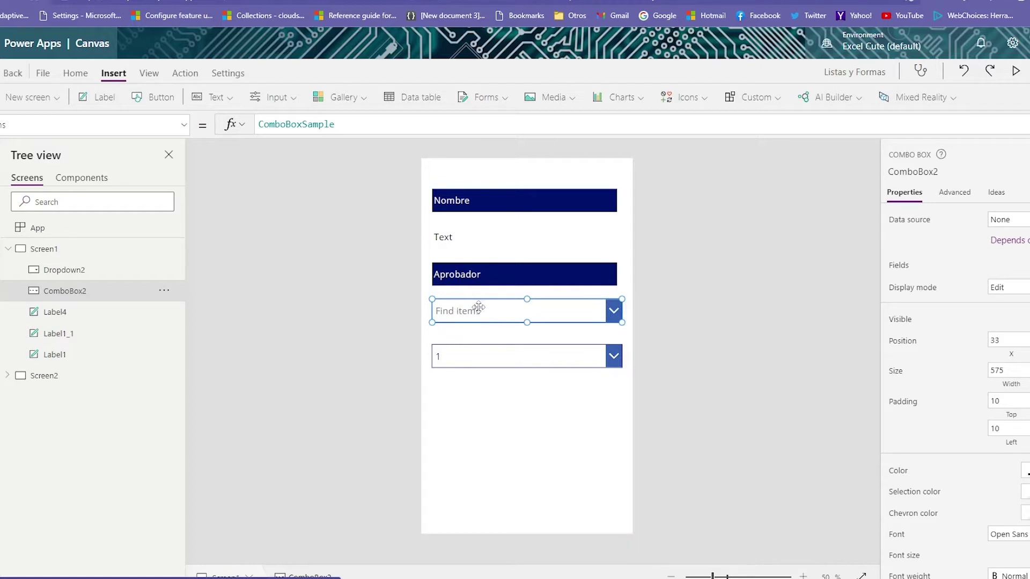
left_click(390, 318)
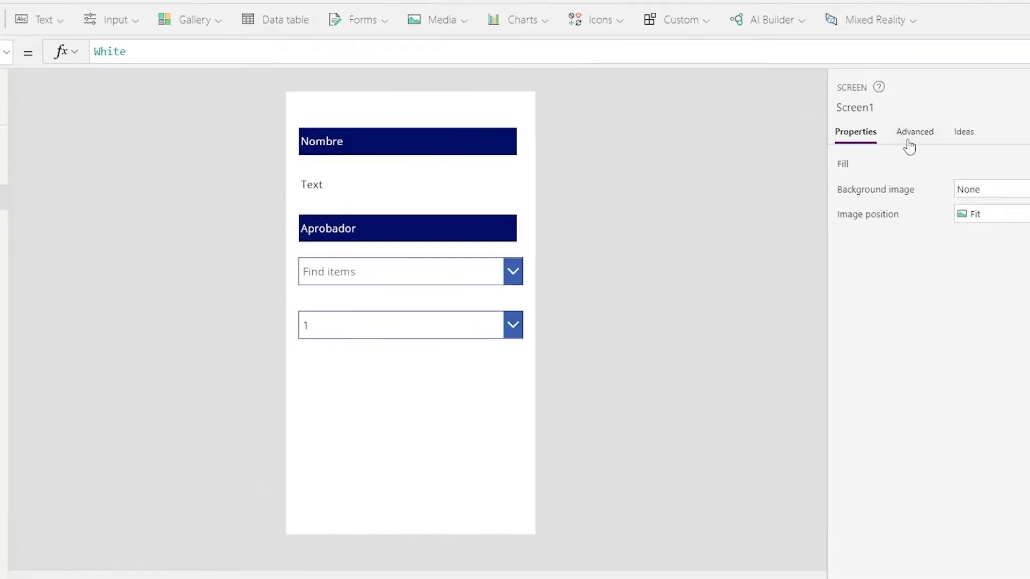
- Start Screen1's OnVisible formula with ClearCollect(colAprobadores, in a widened properties panel
left_click(954, 192)
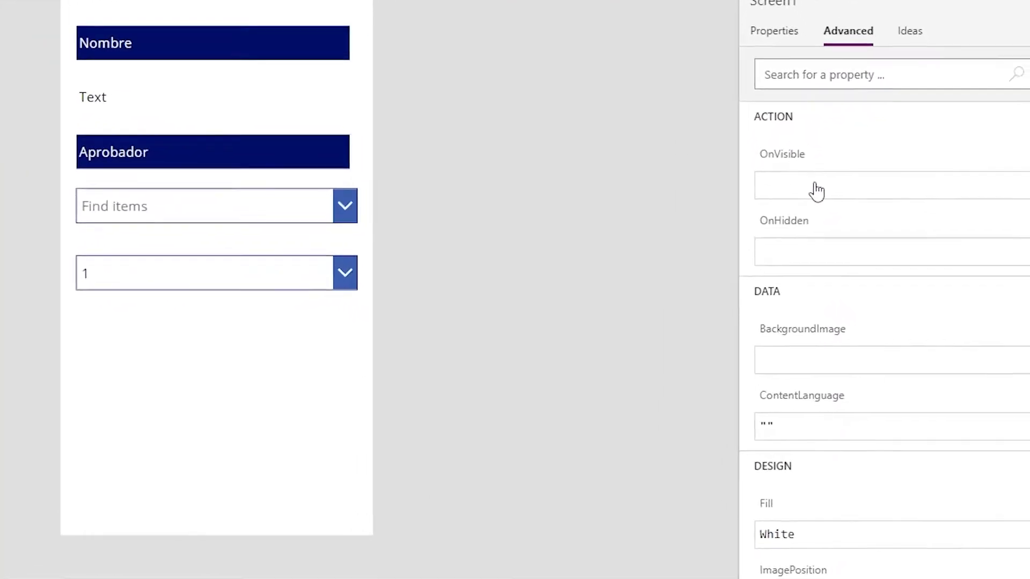
left_click(816, 187)
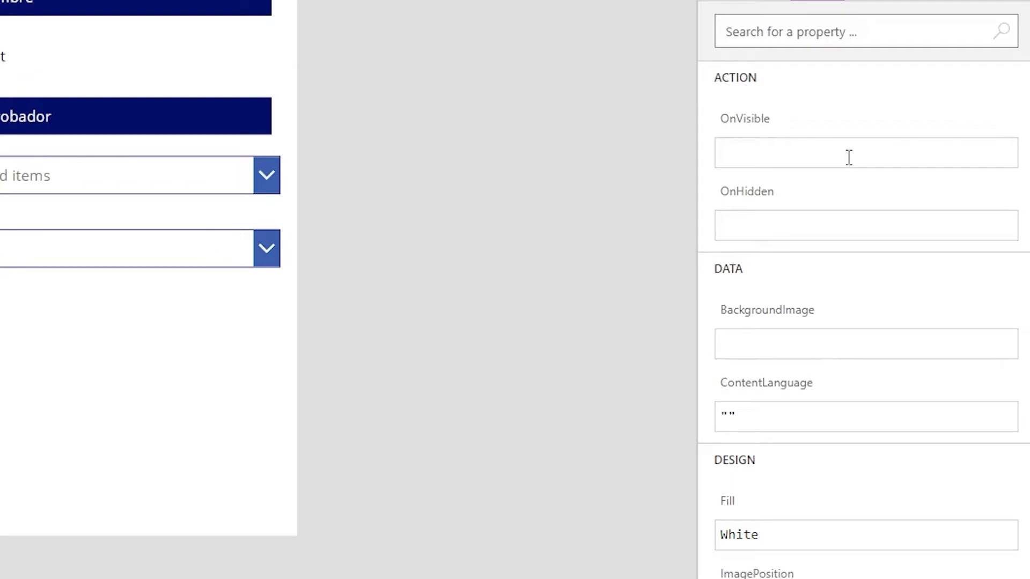
left_click(849, 157)
left_click_drag(698, 140, 486, 147)
type("ClearCollect(")
key("shift+Return")
type("co")
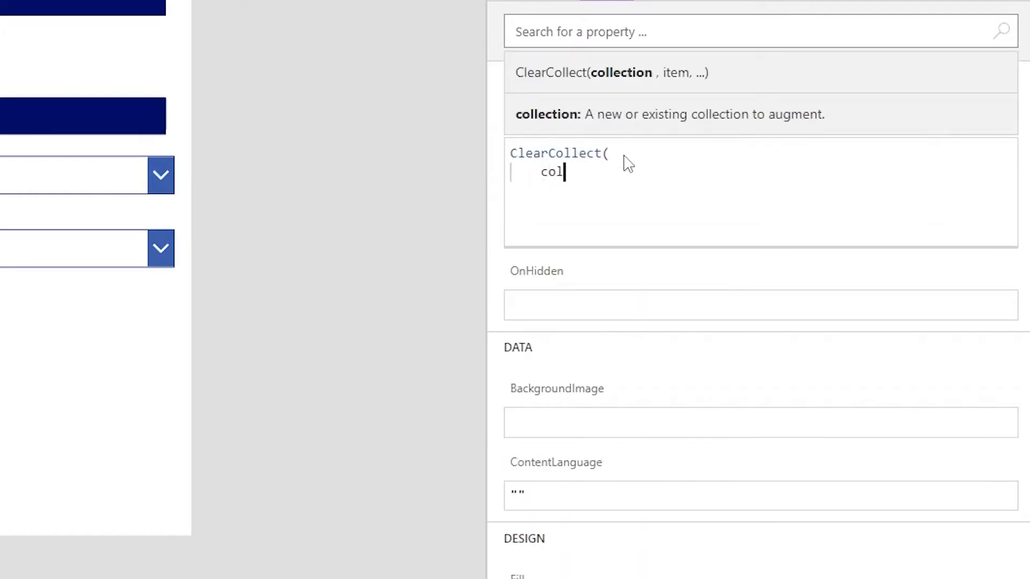
type("l")
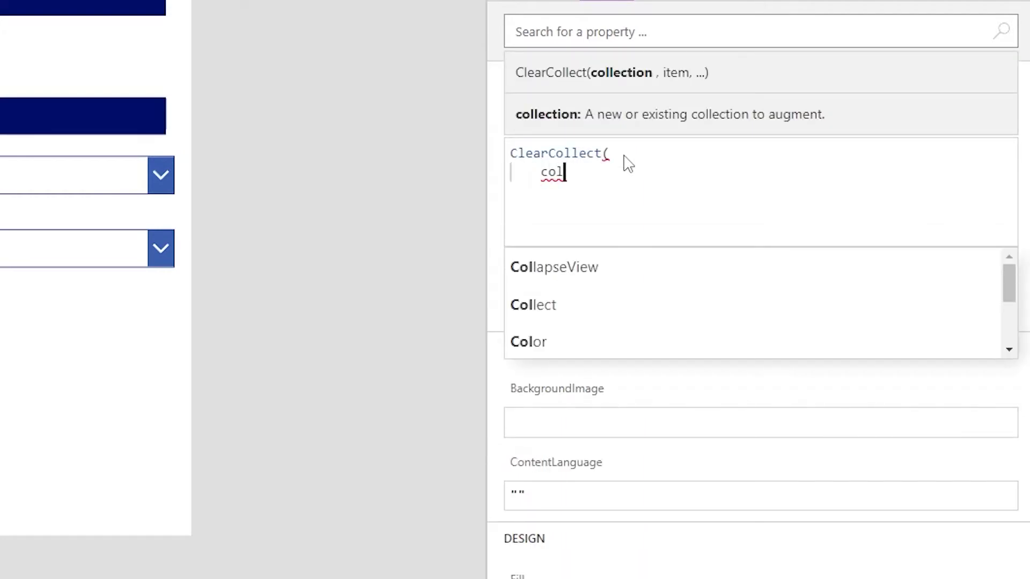
type("Aprobad")
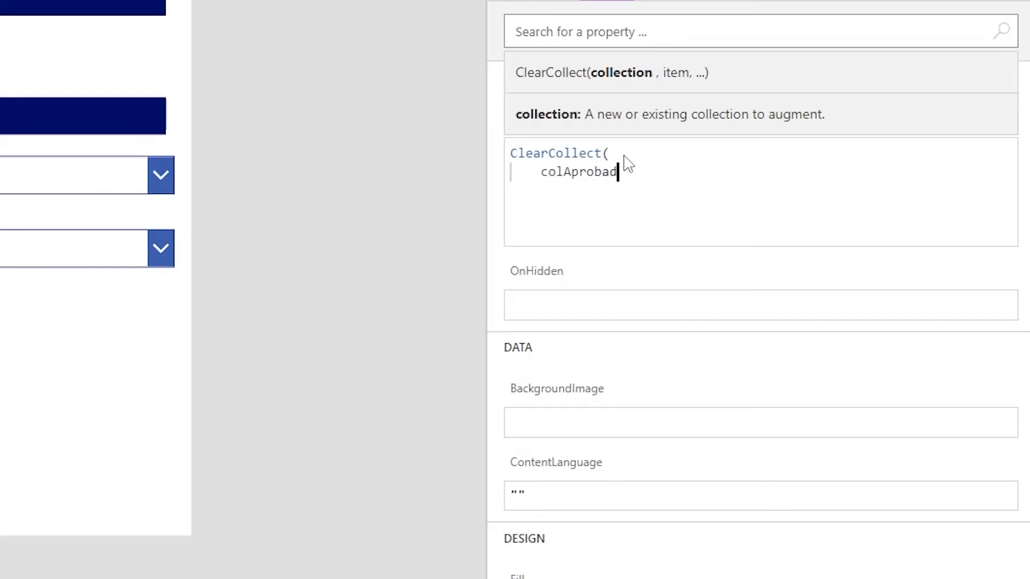
type("ores,")
- Complete OnVisible as ClearCollect(colAprobadores, First(aprobadores))
key("shift+Return")
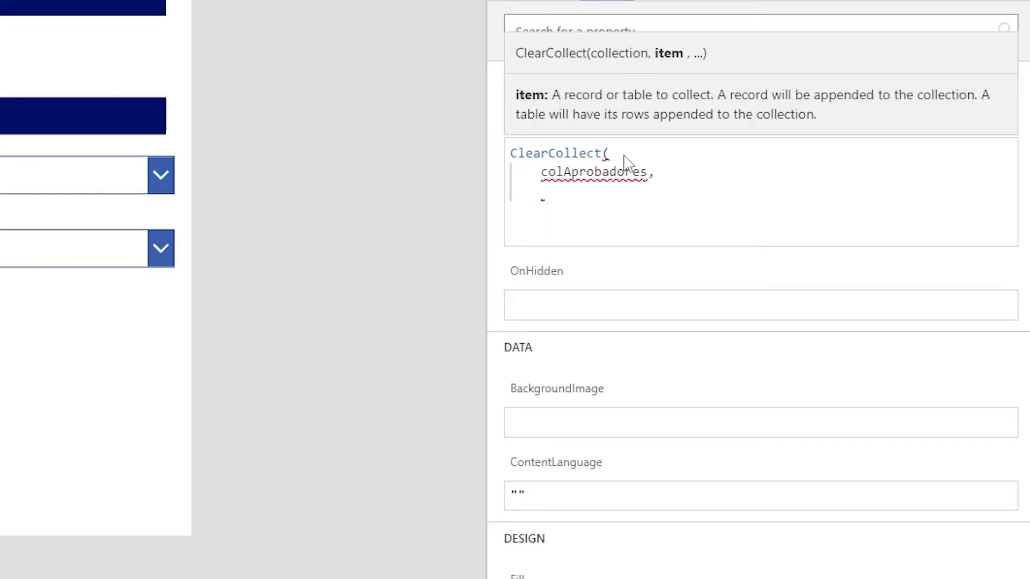
type("First(")
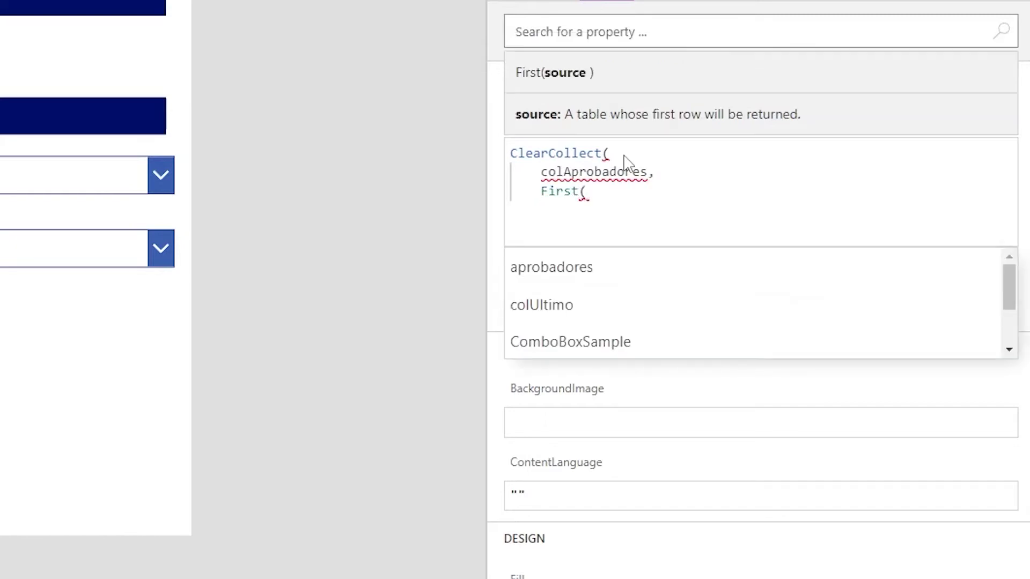
key("Down")
key("Tab")
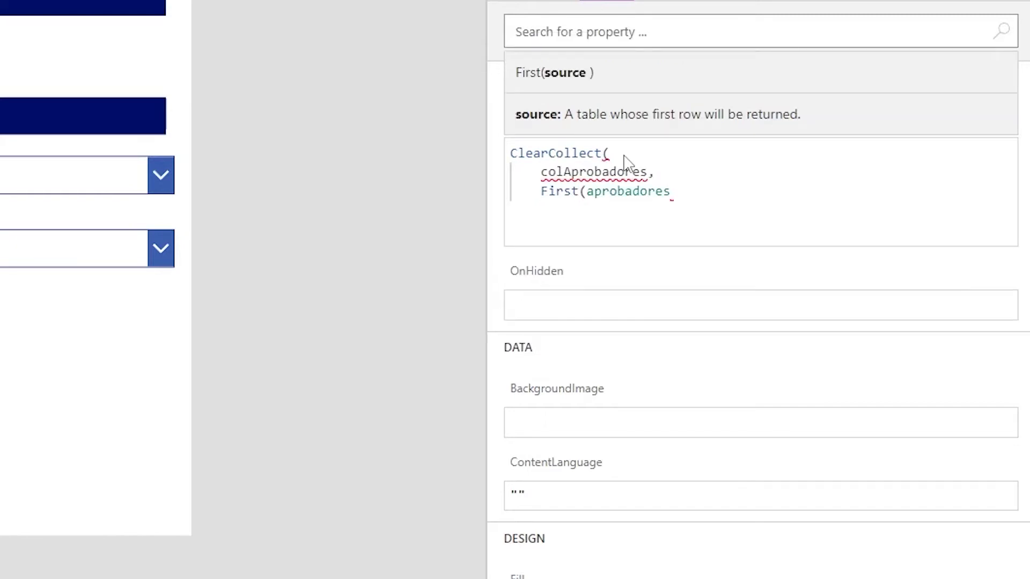
type(")")
key("Return")
type(")")
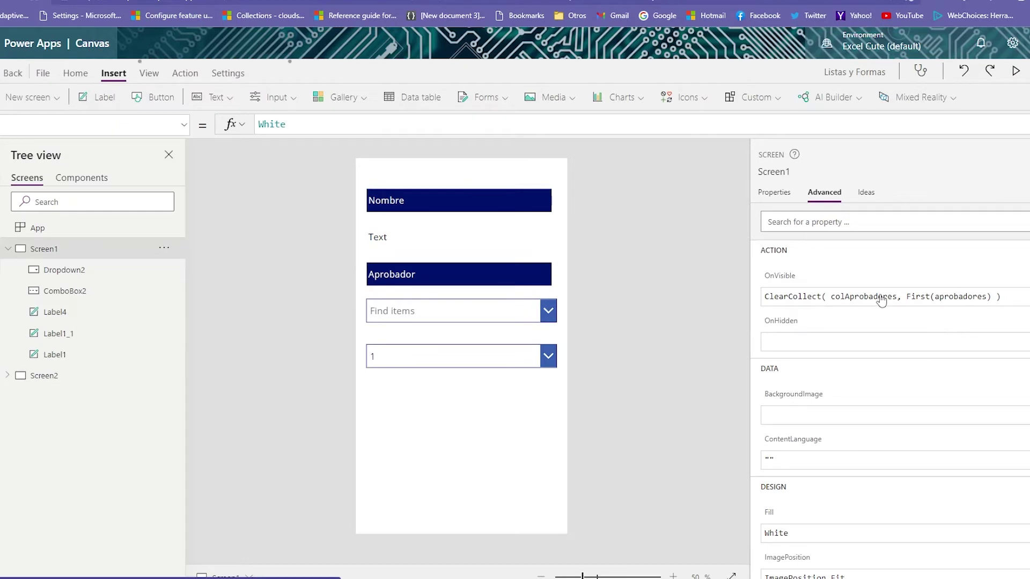
left_click(148, 73)
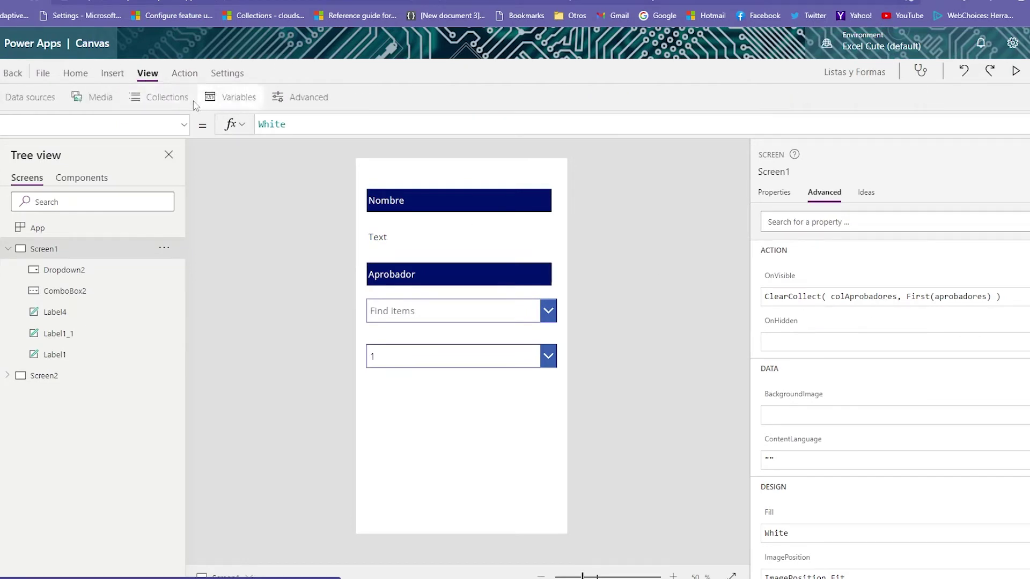
- Inspect colAprobadores and its expanded Aprobador record, then go back to the Screen1 canvas
left_click(192, 102)
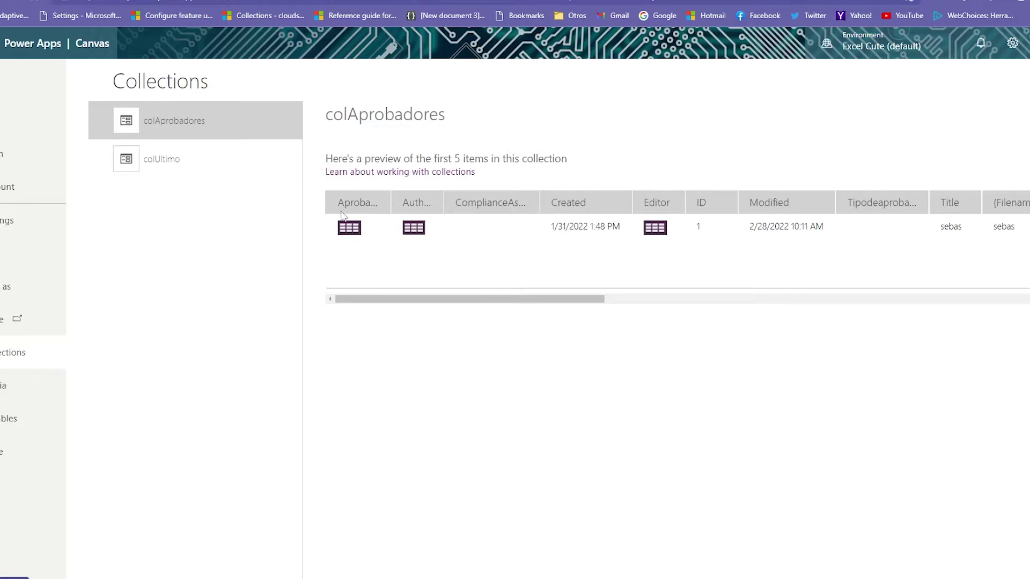
left_click(355, 234)
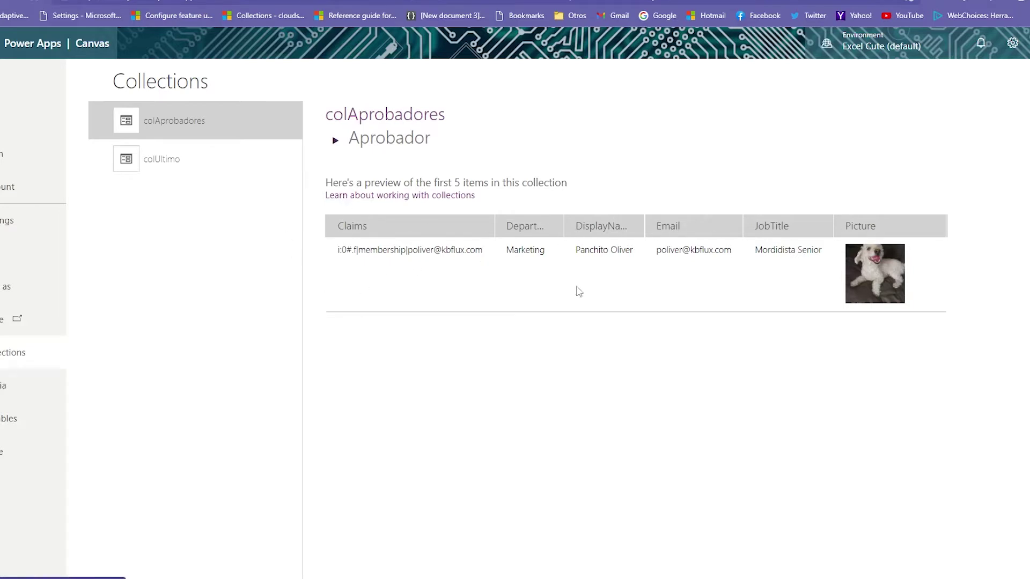
left_click(363, 121)
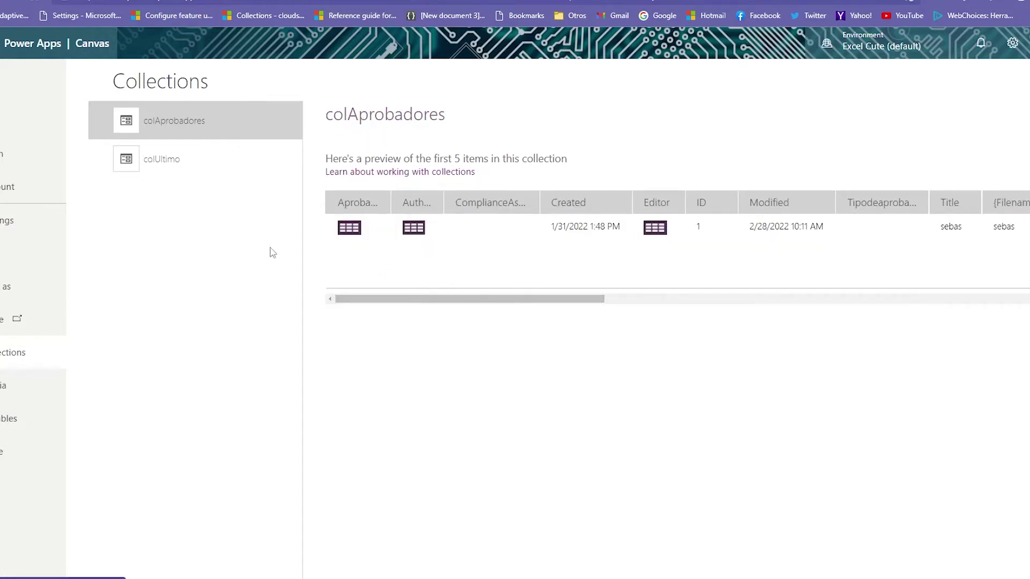
left_click(346, 227)
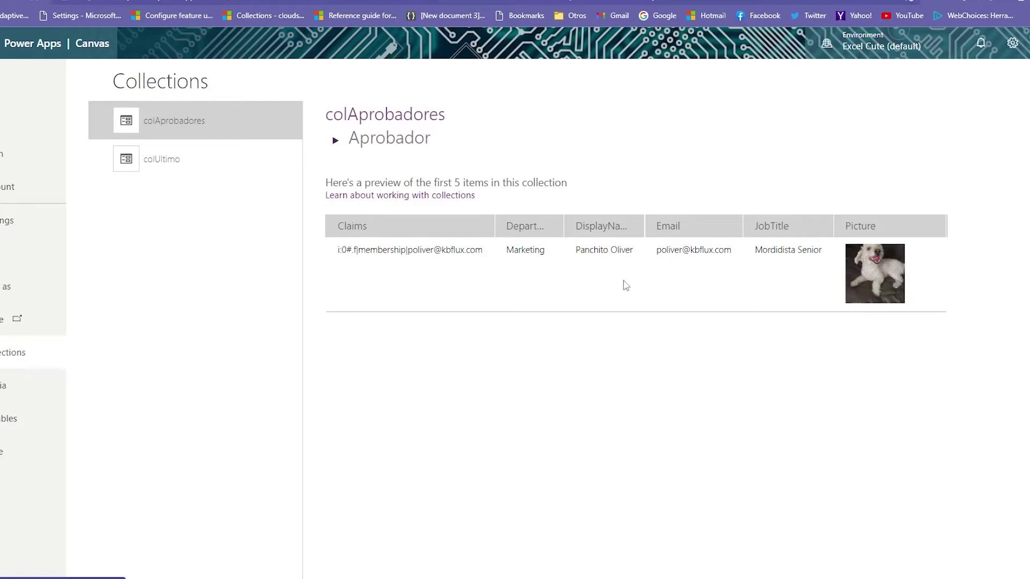
left_click(11, 86)
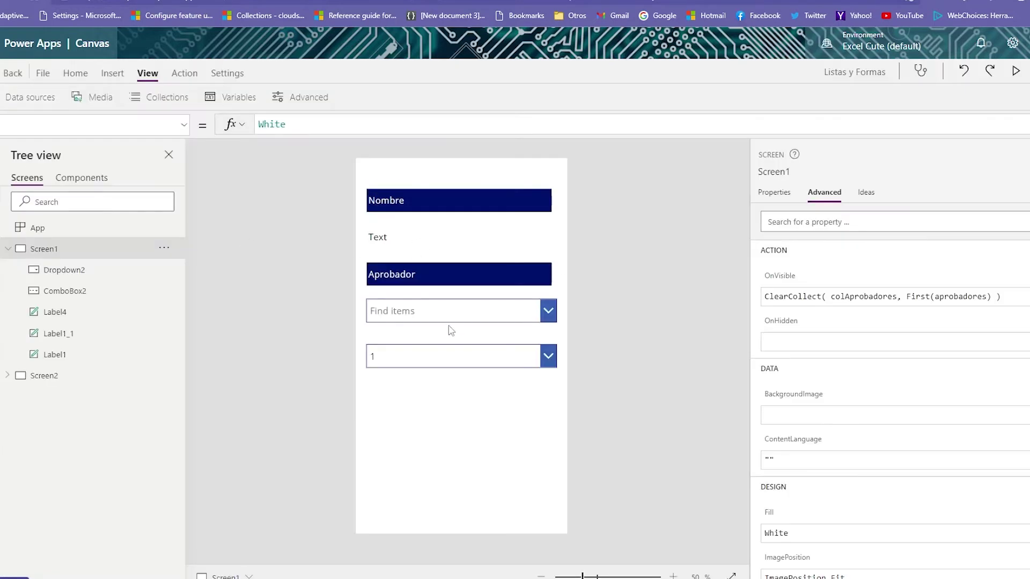
- Replace Dropdown2's Items value DropDownSample with aprobadores
left_click(445, 360)
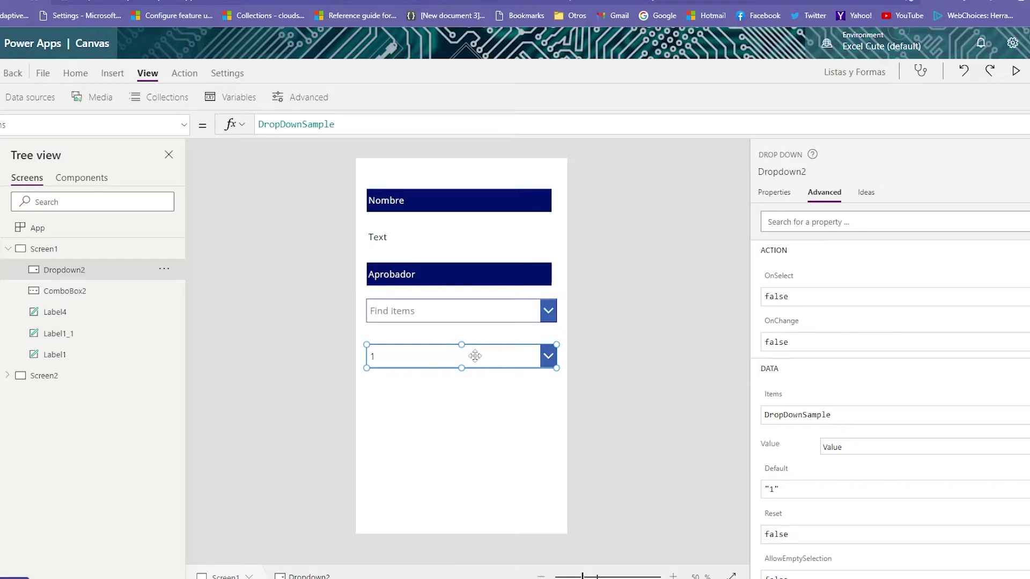
left_click(416, 317)
left_click(465, 356)
left_click(874, 415)
left_click_drag(852, 422, 747, 418)
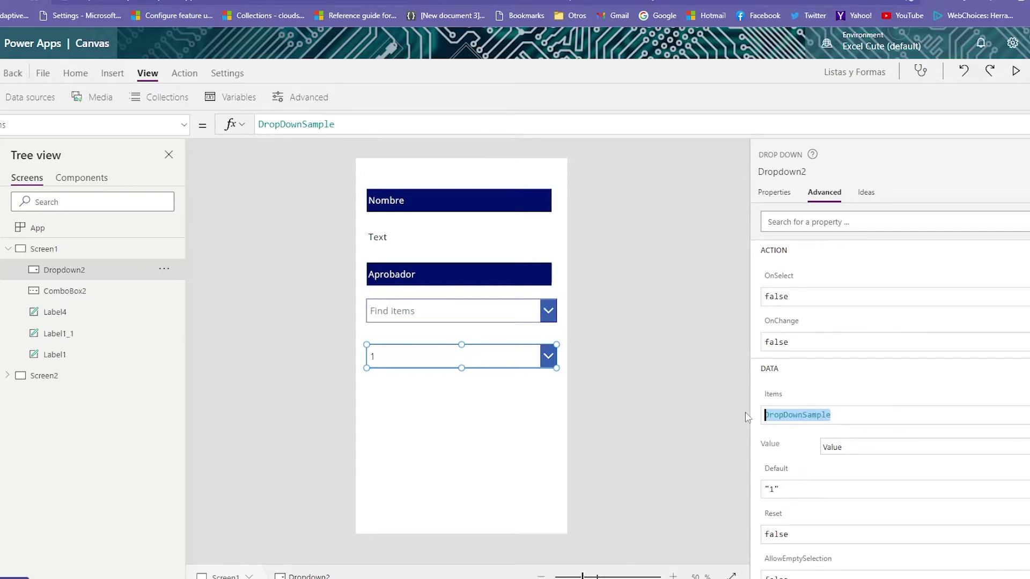
type("apro")
key("Down")
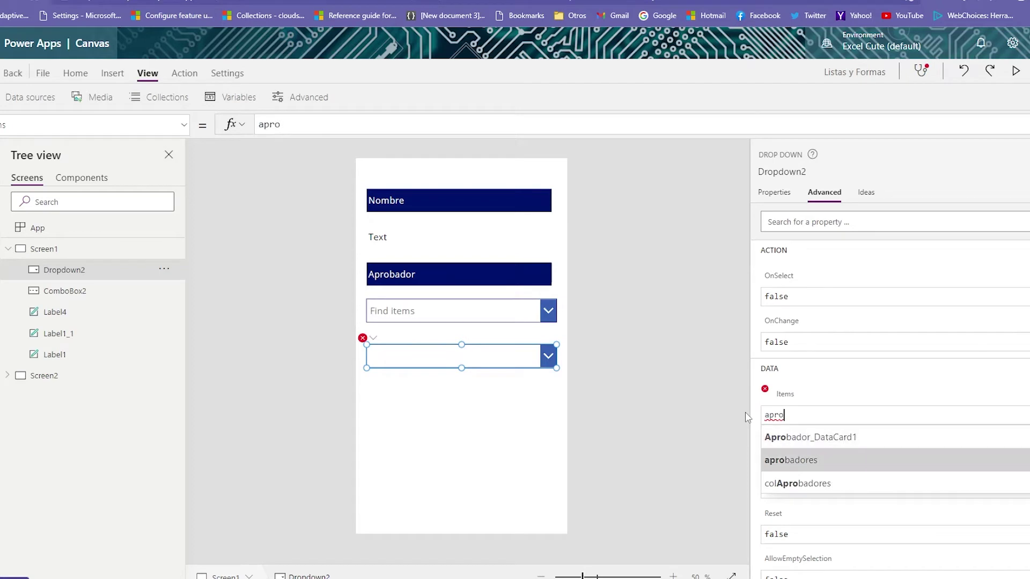
key("Tab")
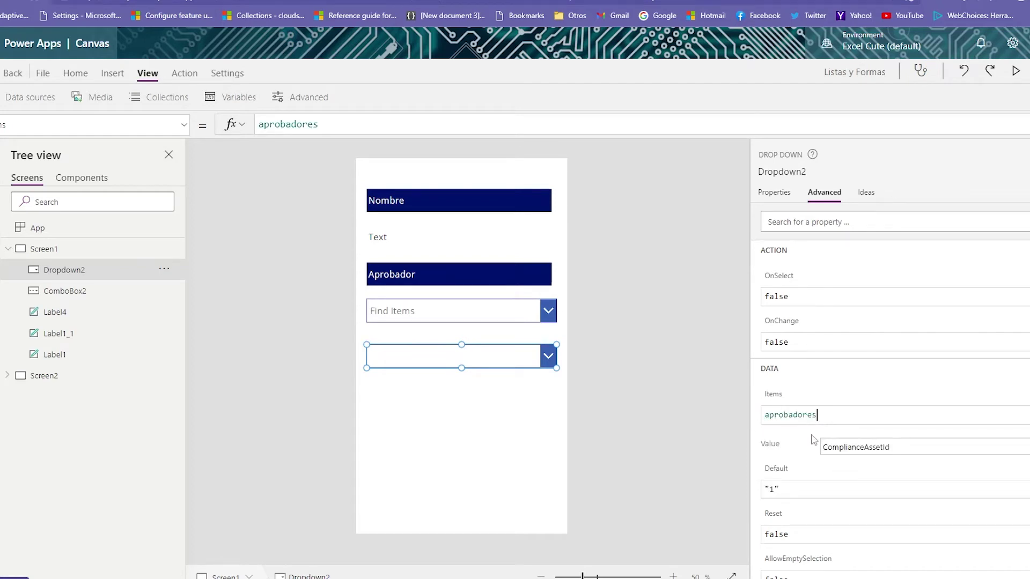
- Check Dropdown2's display column options, leaving it on ComplianceAssetId
left_click(908, 449)
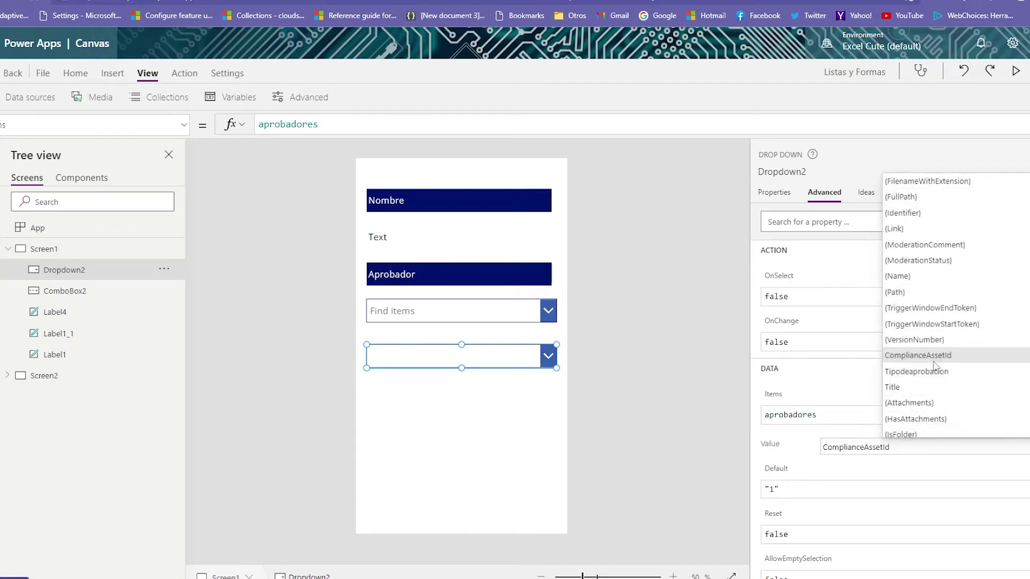
scroll(936, 432, "down", 2)
left_click(932, 445)
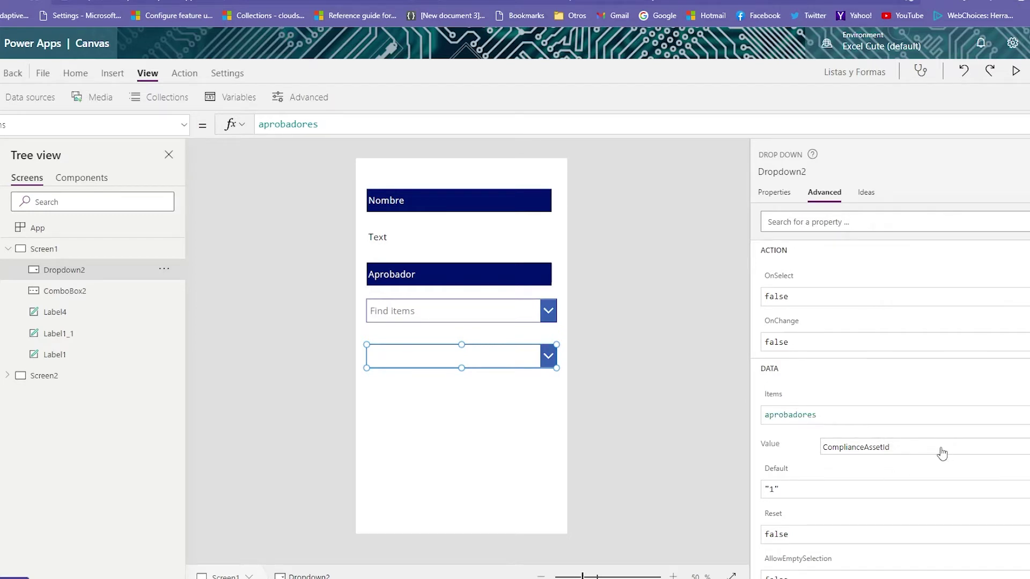
left_click(942, 452)
left_click(846, 415)
- Glance at the SharePoint aprobadores list, then extend Dropdown2's Items to aprobadores.Aprobador
key("ctrl+Tab")
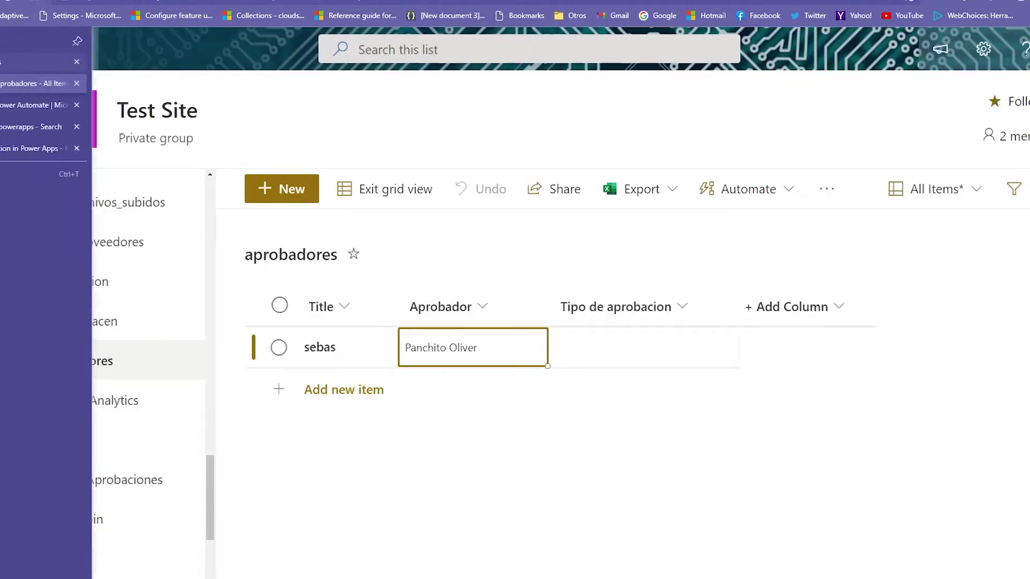
key("ctrl+shift+Tab")
type(".Aprobador")
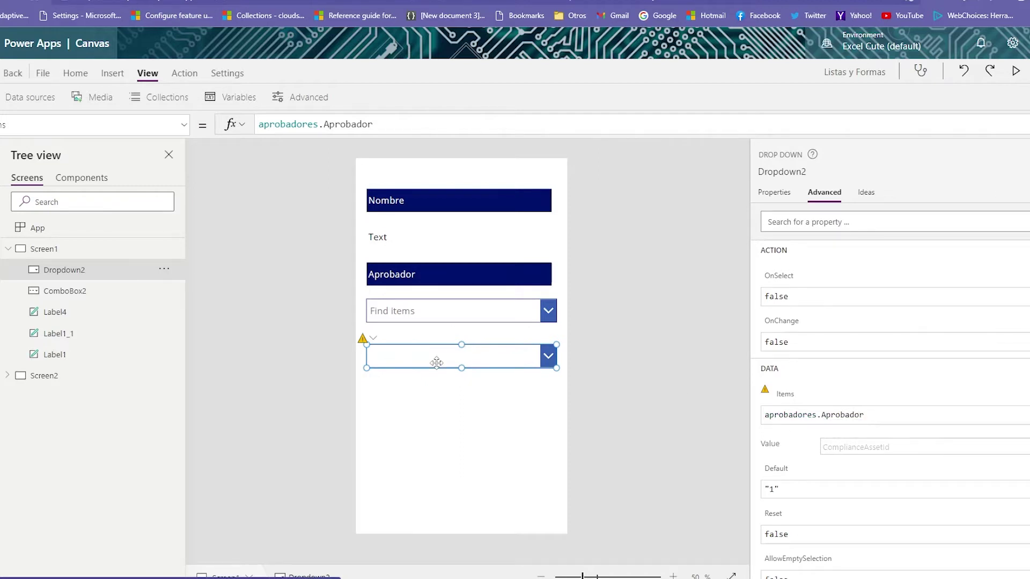
left_click(888, 422)
- Clear Dropdown2's Items formula and delete Dropdown2 from the screen
type(".")
left_click_drag(869, 415, 701, 421)
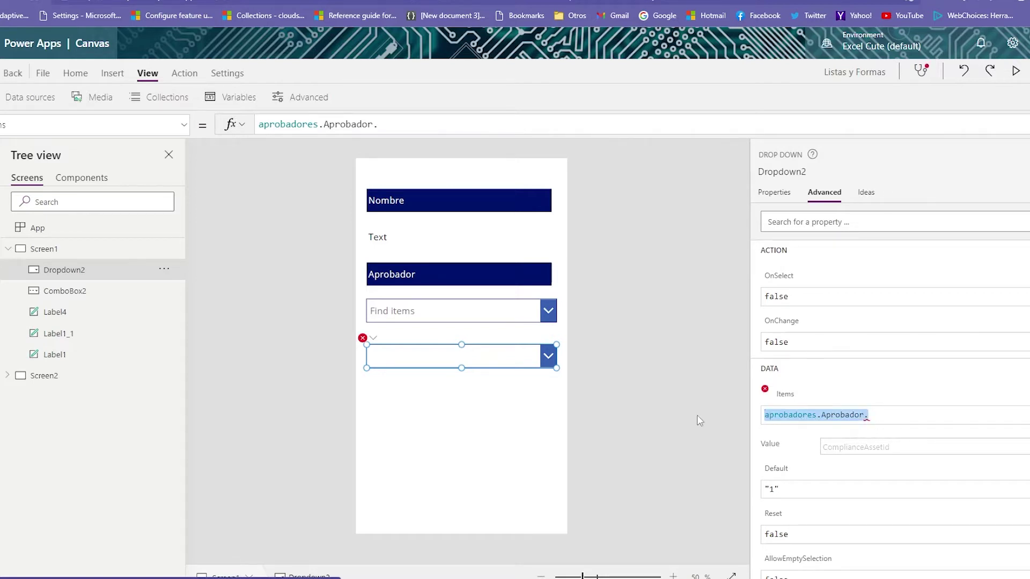
key("BackSpace")
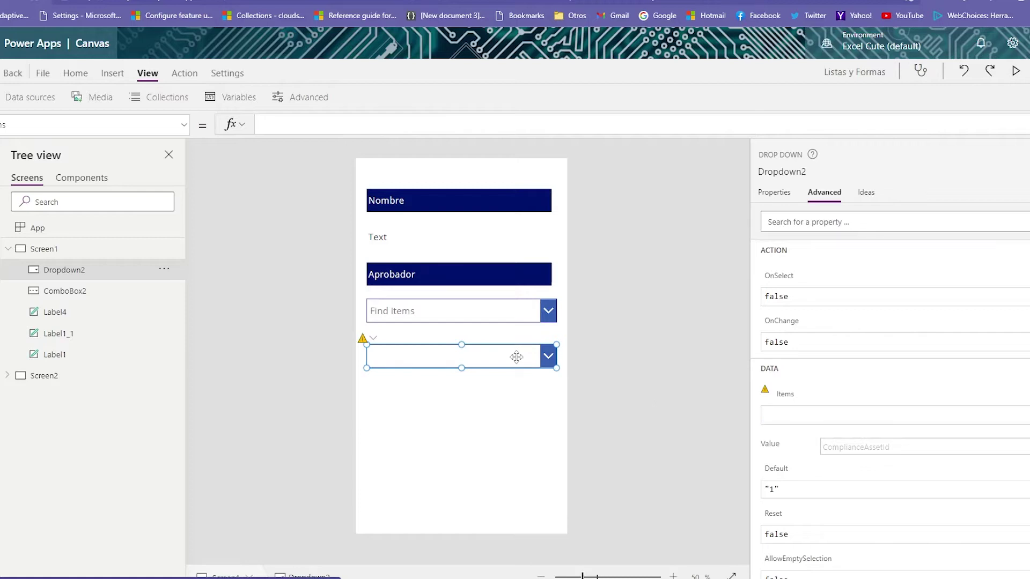
key("Delete")
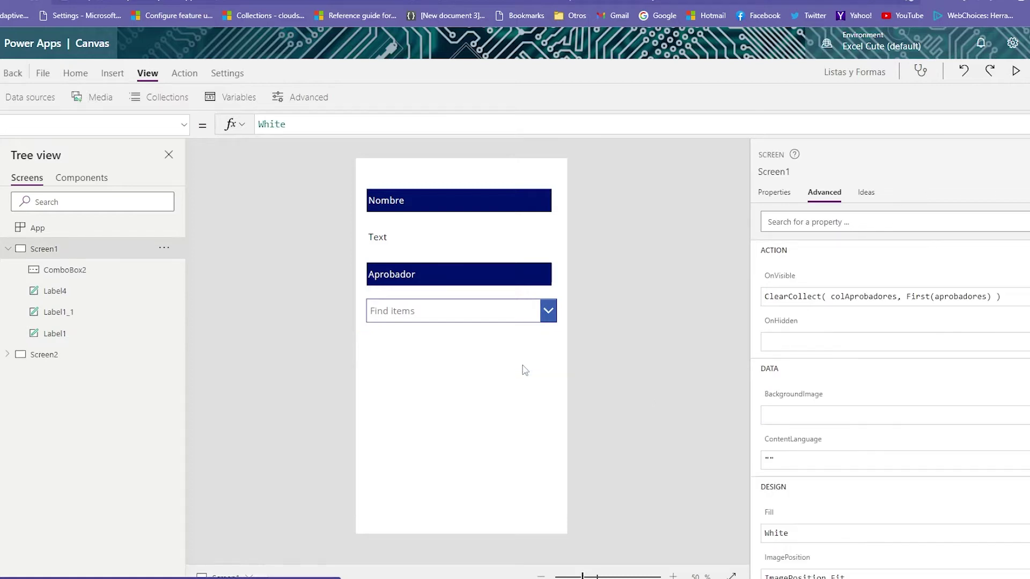
- Bind ComboBox2 to aprobadores with Items set to aprobadores.Aprobador
left_click(452, 311)
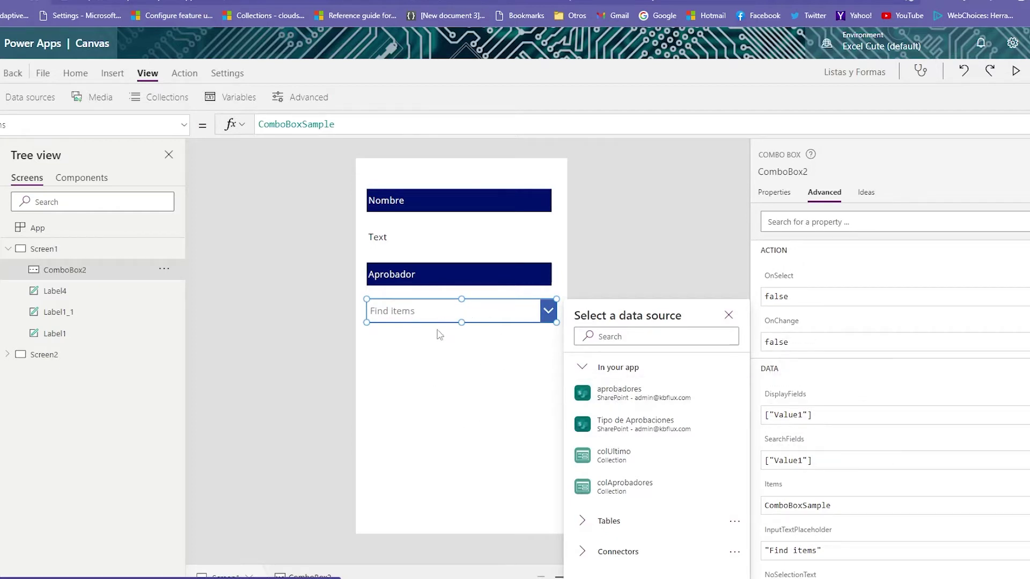
left_click(634, 404)
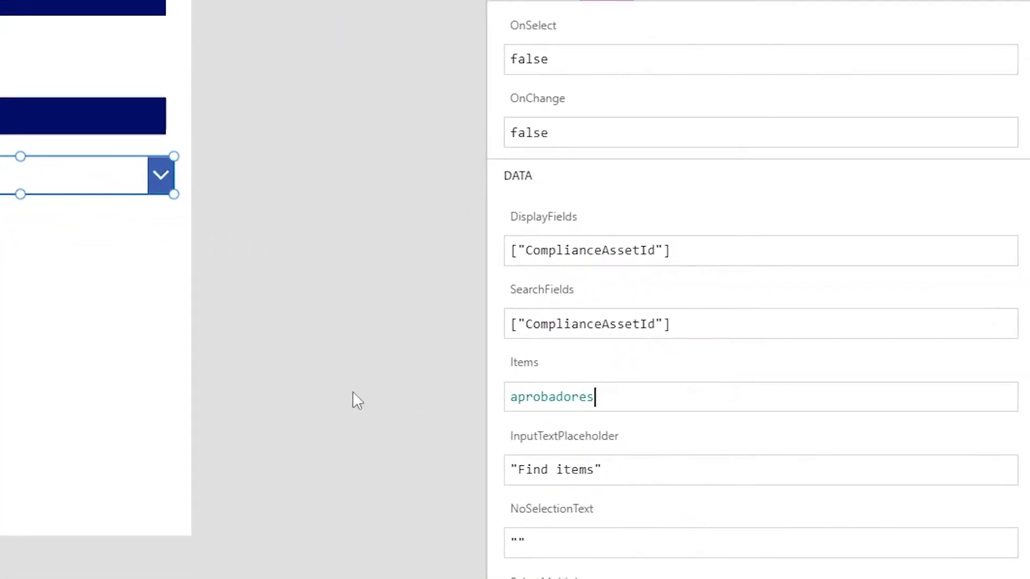
type(".")
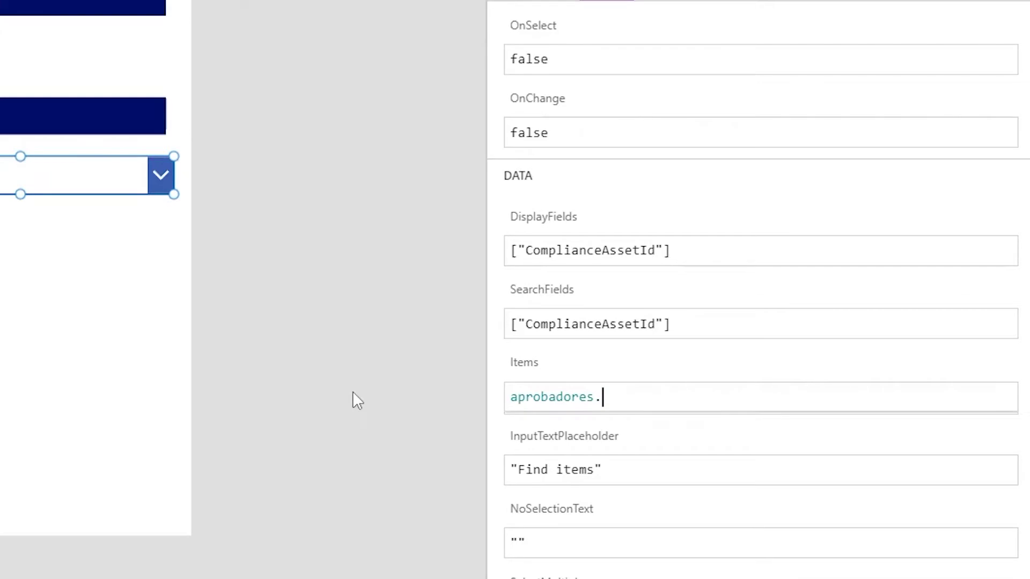
key("Tab")
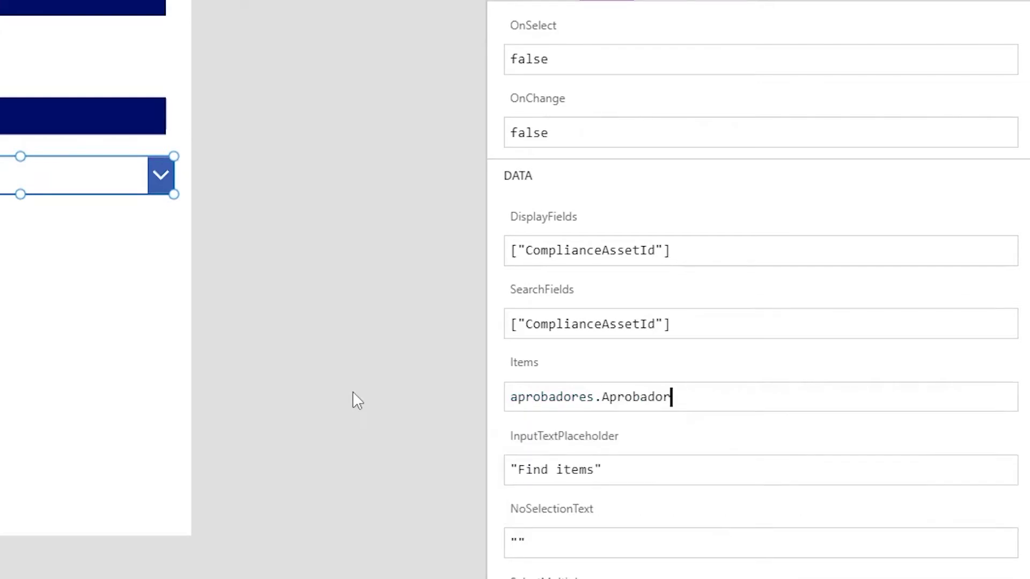
- Select parts of ComboBox2's aprobadores.Aprobador Items formula to prepare for rewriting it
left_click(697, 398)
left_click_drag(671, 397, 518, 400)
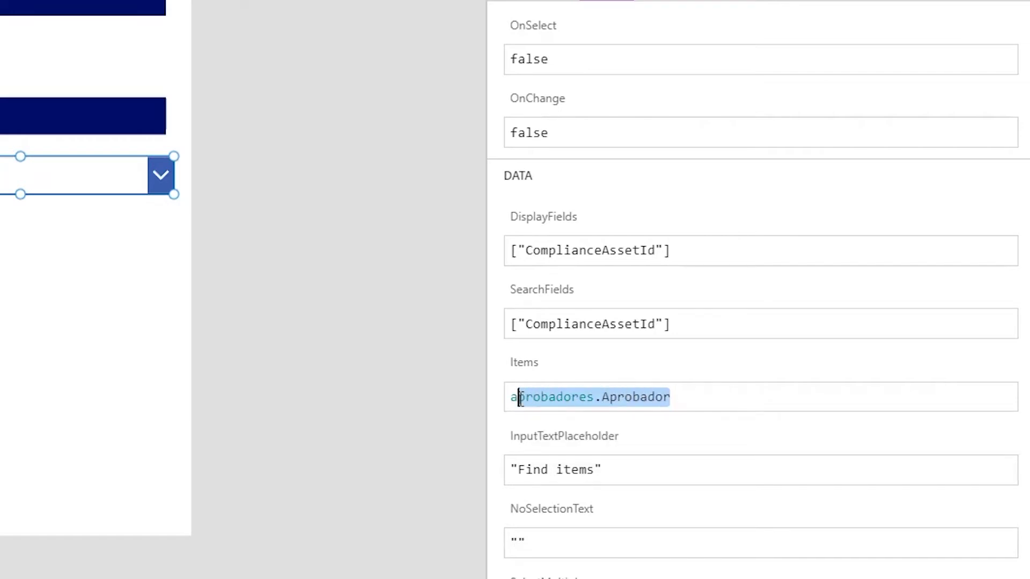
left_click(519, 400)
left_click(656, 398)
left_click_drag(672, 397, 501, 398)
left_click(542, 397)
left_click(679, 398)
left_click_drag(679, 397, 516, 397)
left_click(518, 398)
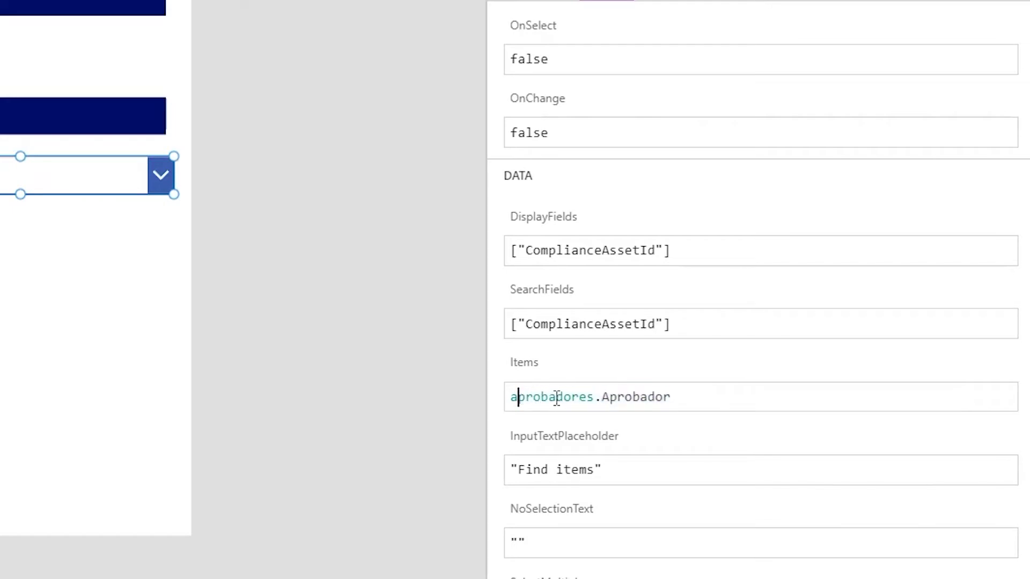
left_click(682, 408)
left_click_drag(697, 405, 499, 410)
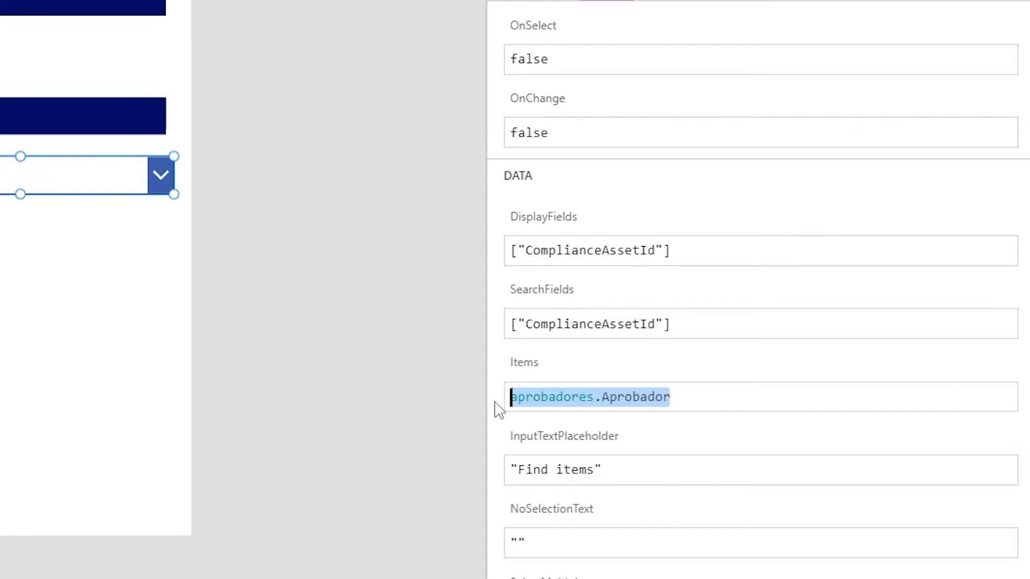
left_click(600, 410)
double_click(613, 402)
left_click(536, 399)
triple_click(537, 399)
left_click(612, 401)
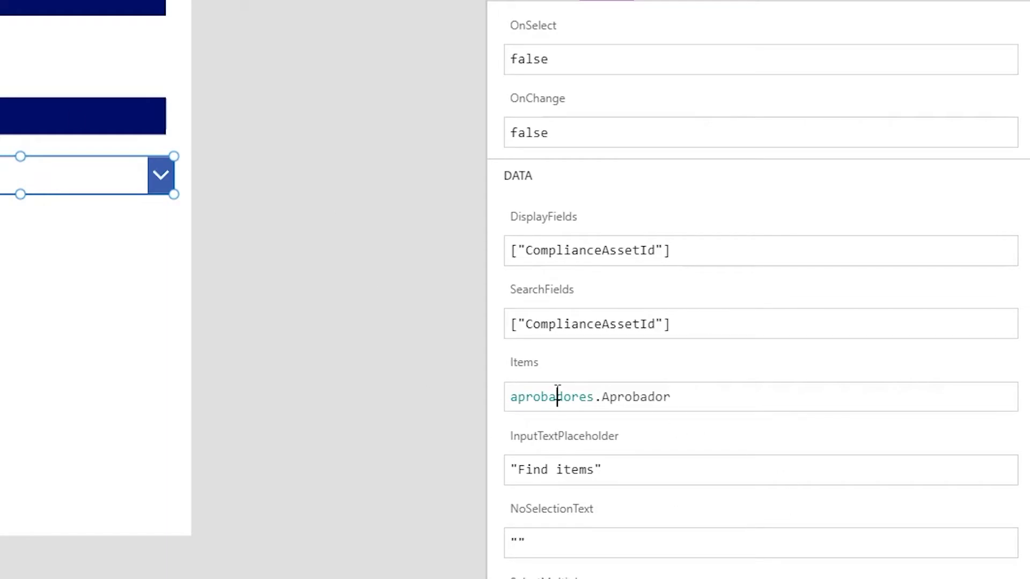
left_click(694, 400)
left_click_drag(694, 400, 524, 400)
left_click(526, 398)
- Wrap ComboBox2's Items as Choices(aprobadores.Aprobador)
type("Choi")
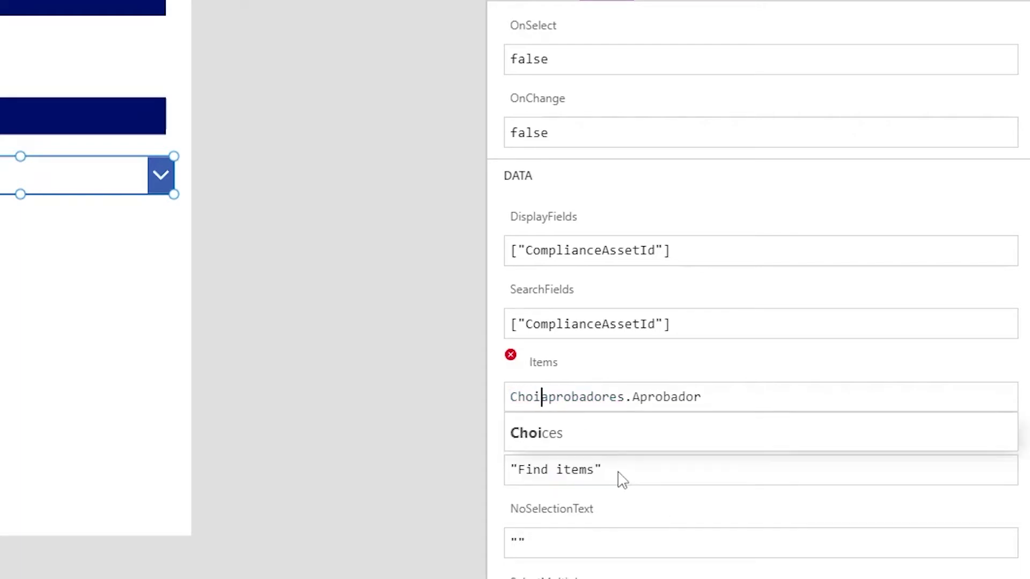
type("ces(")
left_click(817, 397)
type(")")
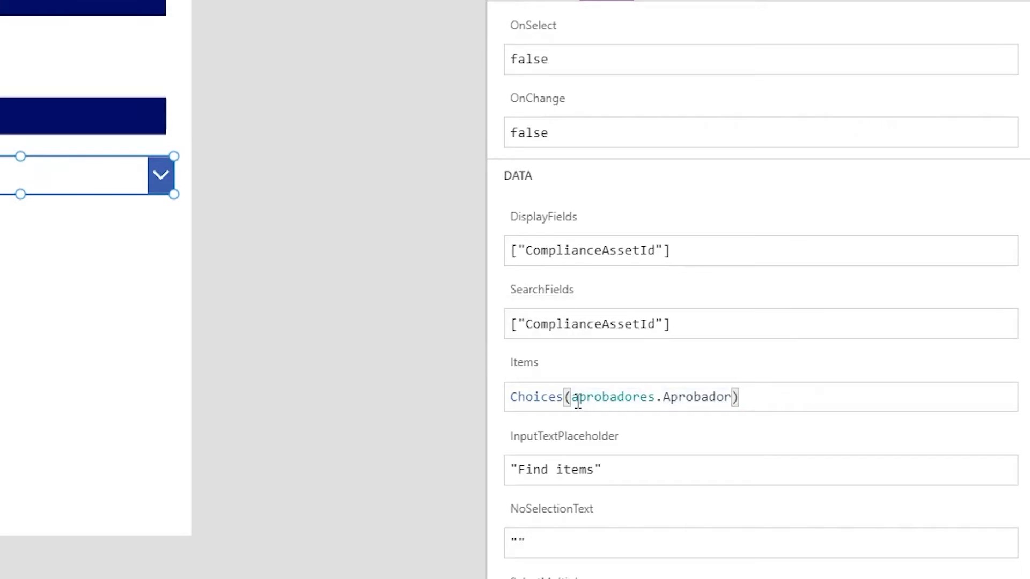
left_click(585, 397)
double_click(616, 397)
left_click(678, 397)
left_click(626, 397)
double_click(627, 397)
left_click(524, 398)
left_click(627, 397)
double_click(626, 397)
double_click(715, 398)
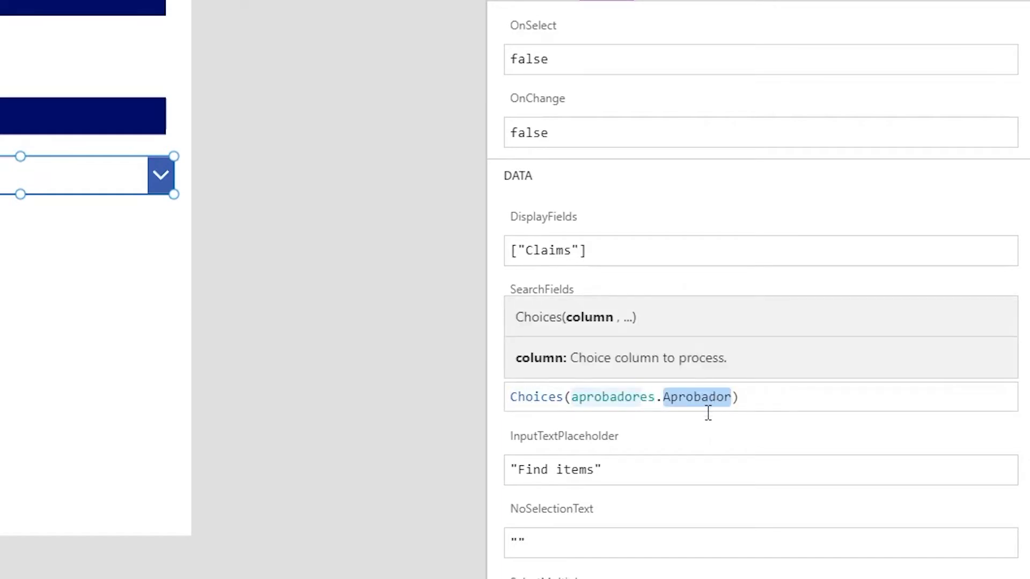
left_click_drag(752, 396, 554, 390)
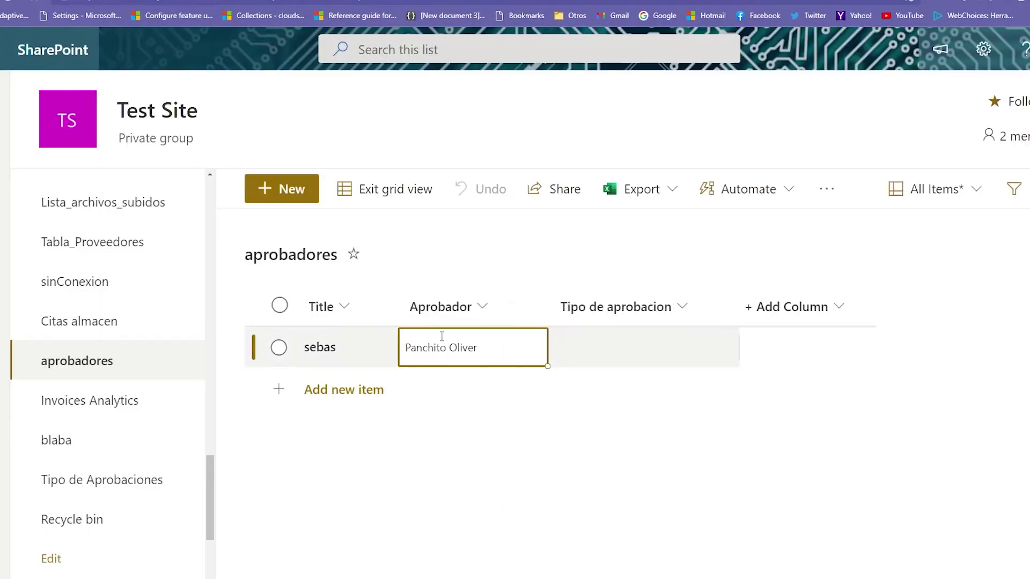
- Search 'admin' in the Aprobador cell's people picker, then dismiss the search
left_click(519, 344)
type("admin")
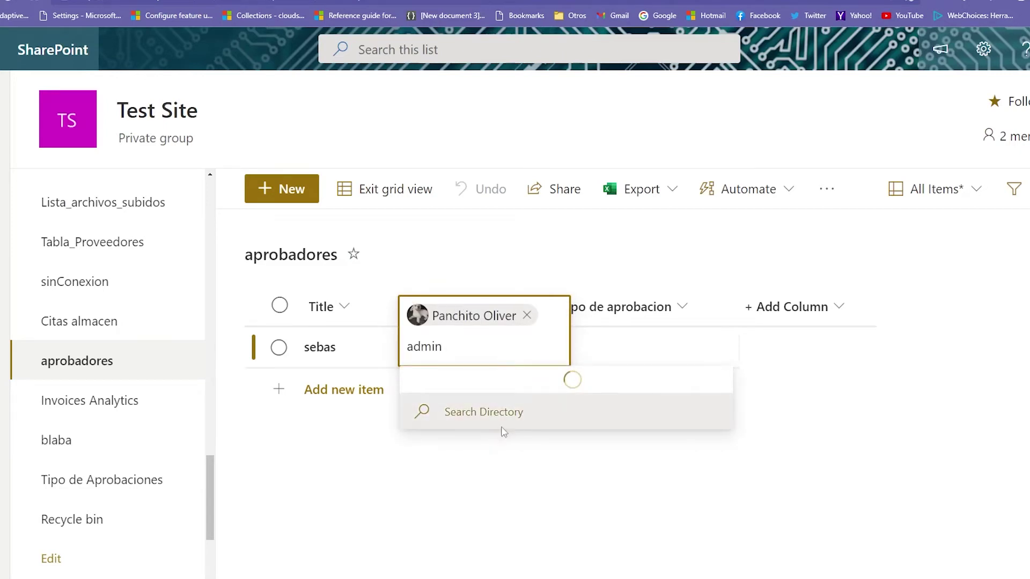
left_click(501, 471)
- Review ComboBox2's Choices(aprobadores.Aprobador) Items formula and its parameter help
key("ctrl+Tab")
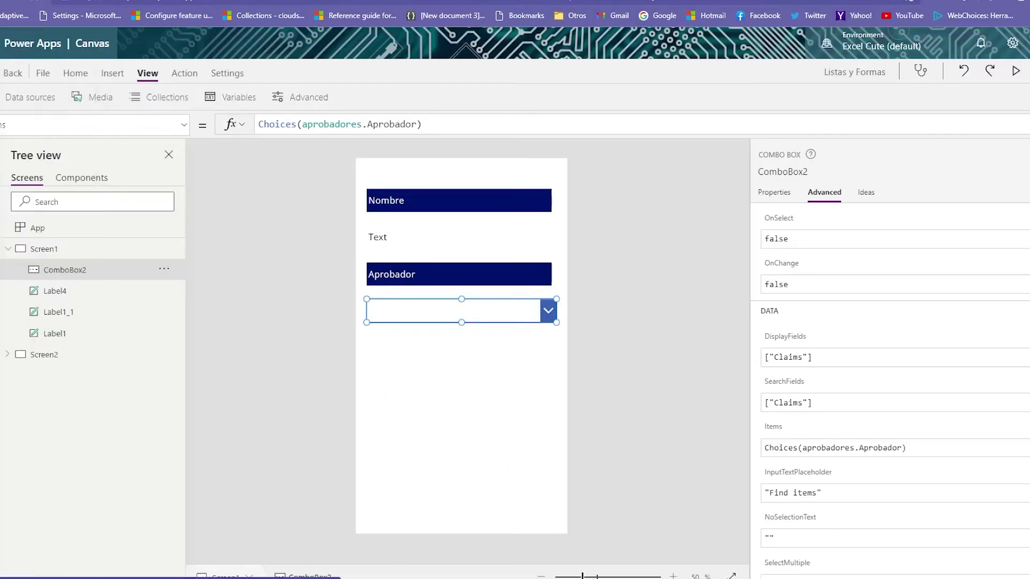
left_click(905, 448)
left_click(789, 448)
left_click(844, 448)
left_click(916, 449)
left_click(897, 448)
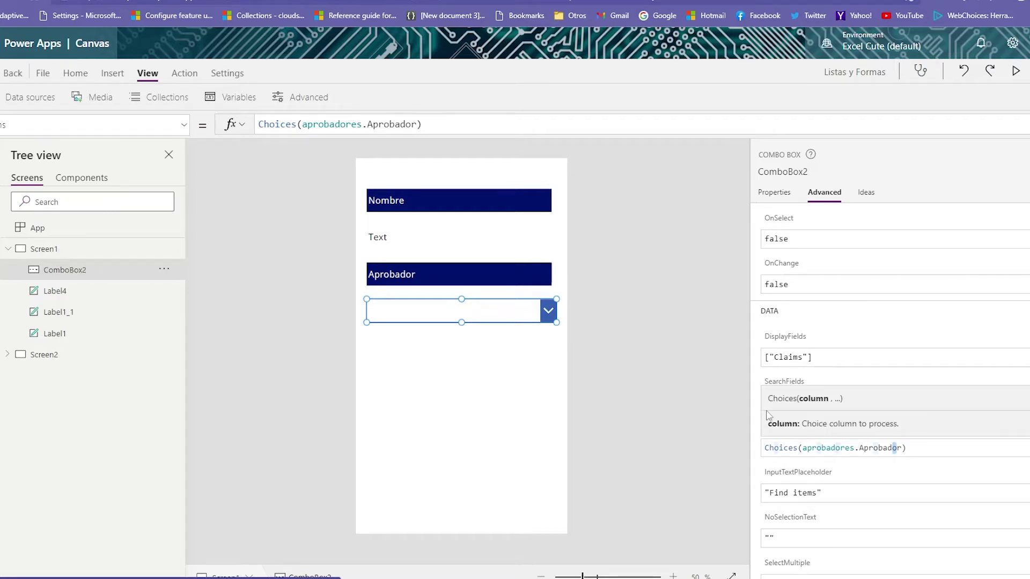
left_click(961, 448)
key("ctrl+a")
key("End")
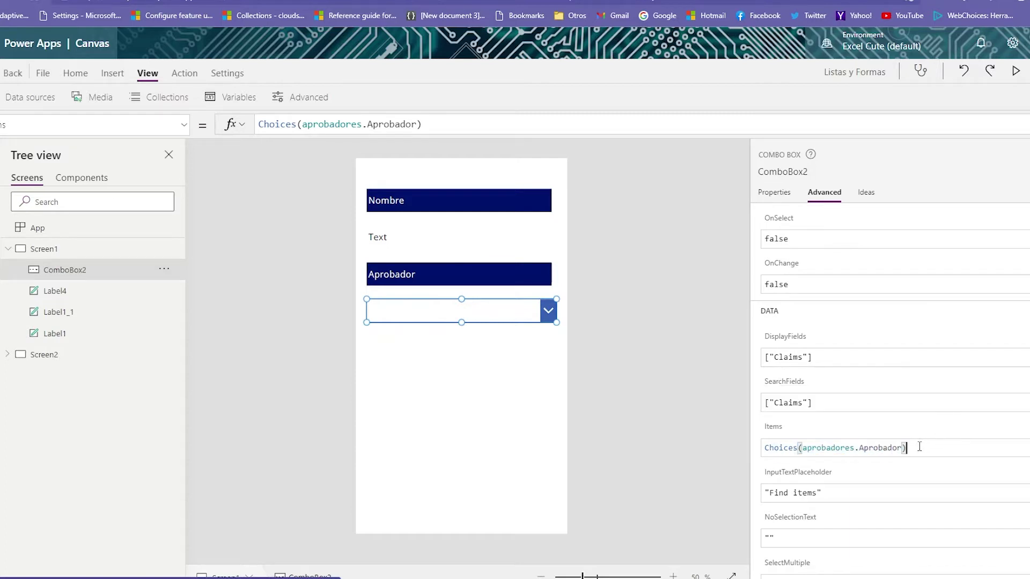
left_click_drag(920, 447, 726, 450)
left_click(847, 448)
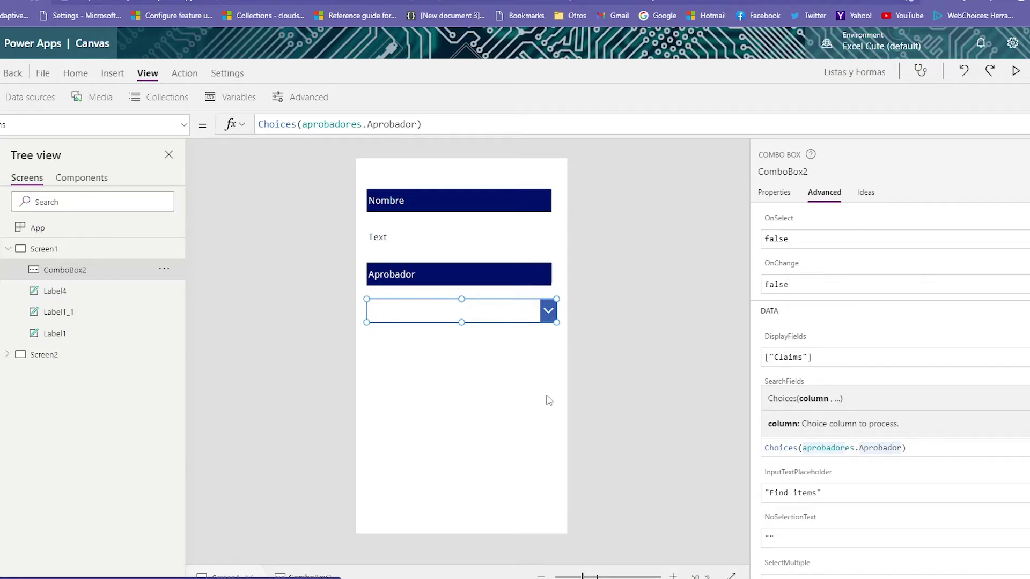
double_click(819, 448)
left_click(883, 391)
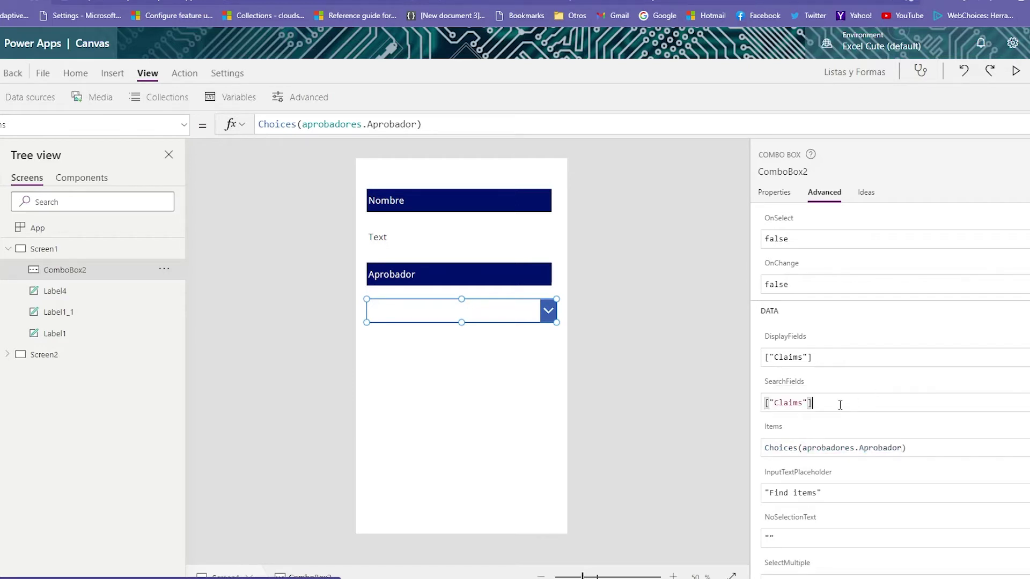
- Check colAprobadores' nested Aprobador records, then start typing Email over Claims in SearchFields
double_click(788, 402)
left_click(161, 97)
left_click(351, 228)
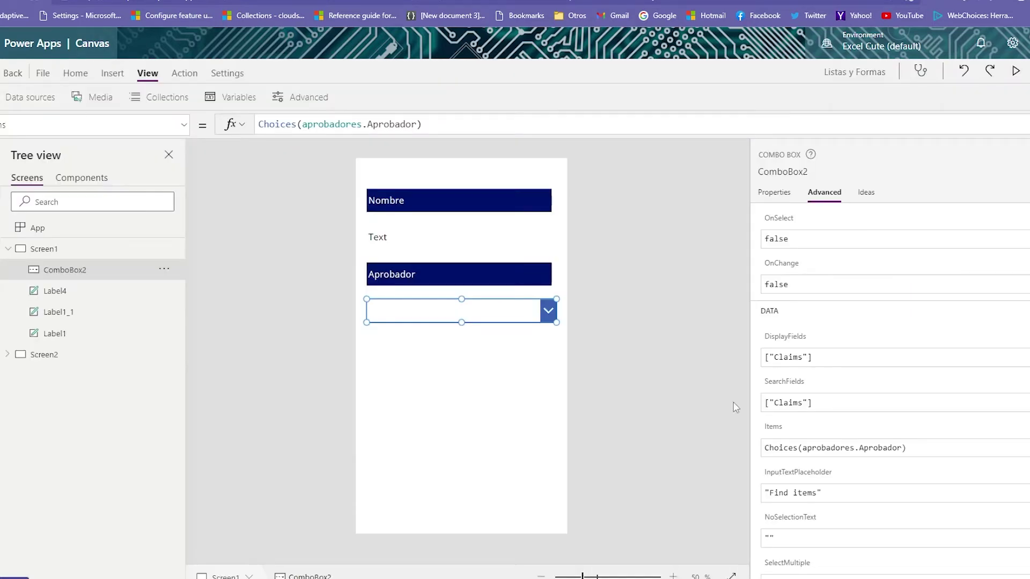
double_click(789, 403)
type("EM")
type("mail")
- Set the combo box SearchFields to ["Email"] in the Advanced properties
mouse_move(771, 402)
left_mouse_down()
mouse_move(796, 399)
mouse_move(784, 403)
left_mouse_up()
left_click(766, 403)
left_click(784, 402)
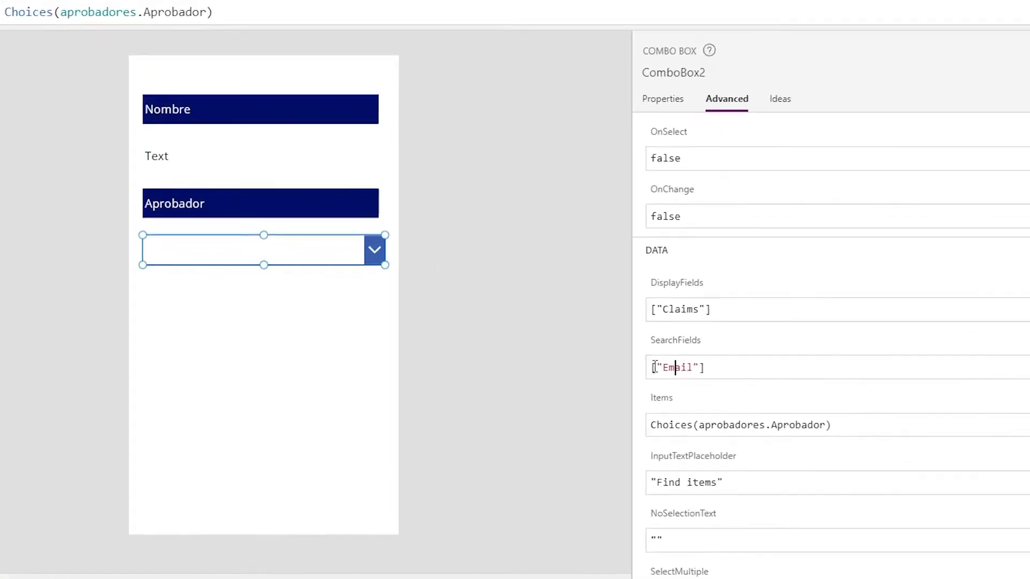
left_click(766, 403)
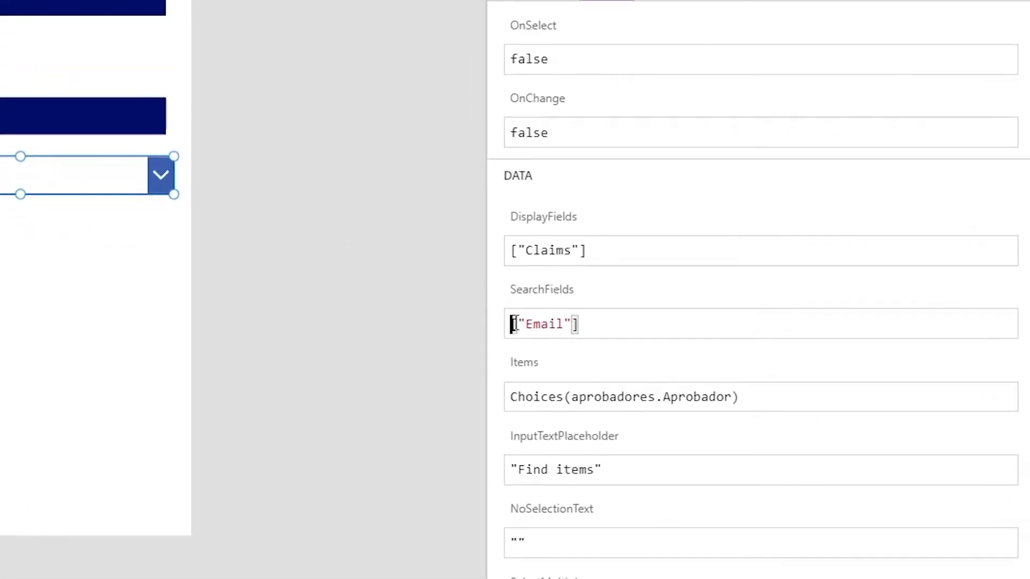
left_click(811, 403)
double_click(527, 323)
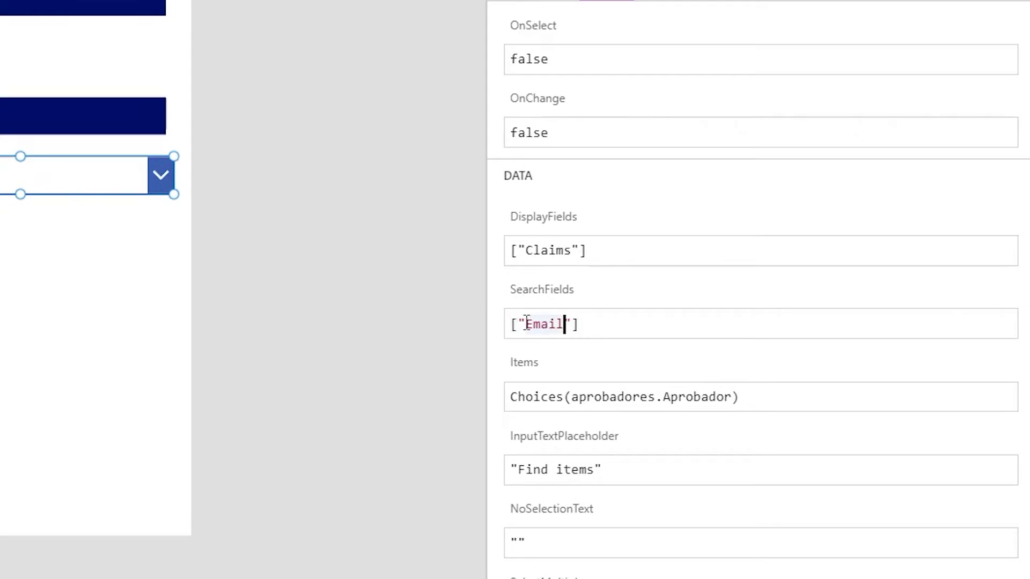
left_click_drag(520, 323, 559, 325)
left_click(584, 329)
left_click(512, 325)
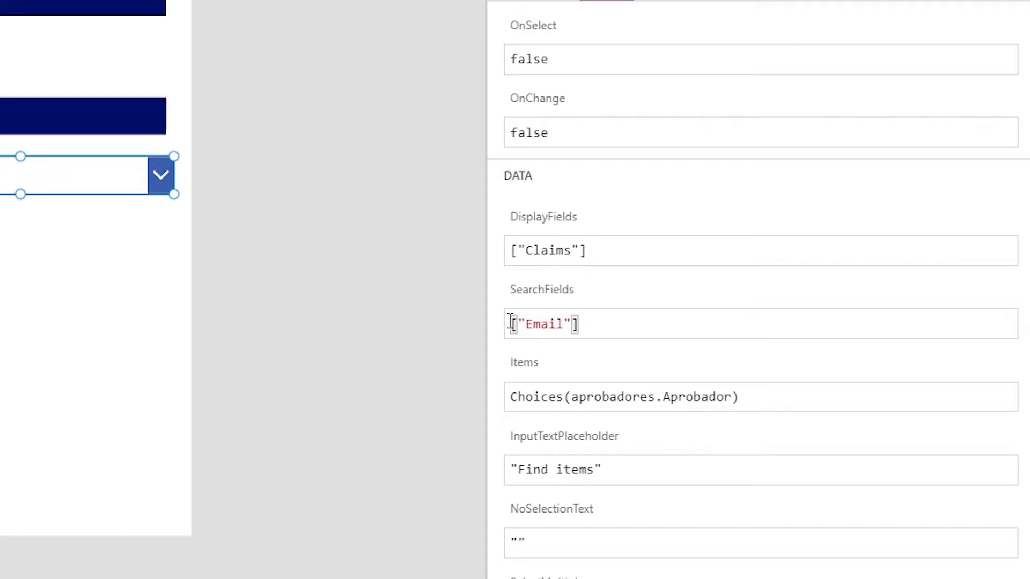
left_click_drag(519, 324, 549, 325)
left_click(549, 324)
left_click(509, 323)
- Replace Claims with DisplayName in DisplayFields and check whether the value sticks
left_click(635, 241)
double_click(560, 252)
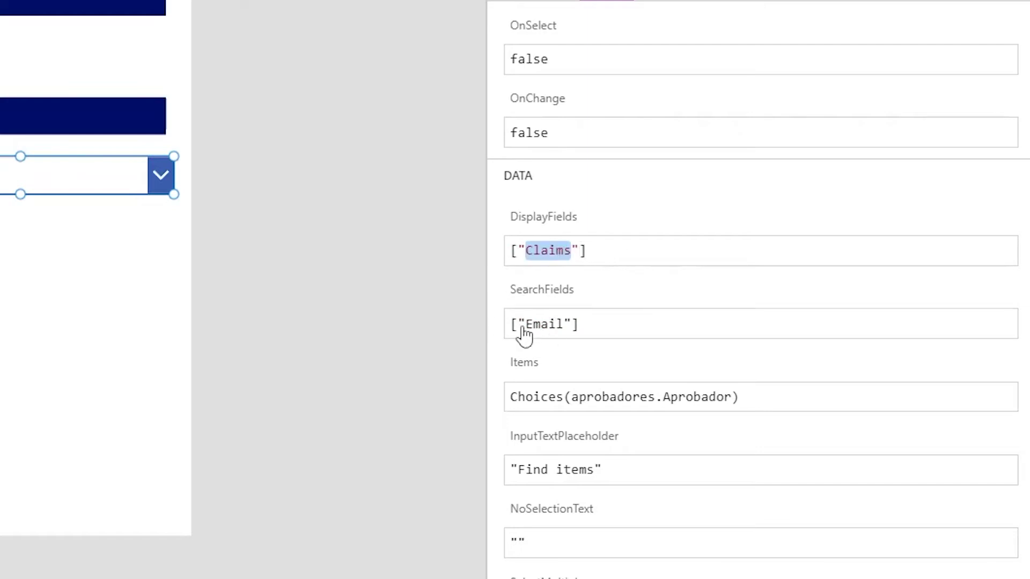
type("DisplayName")
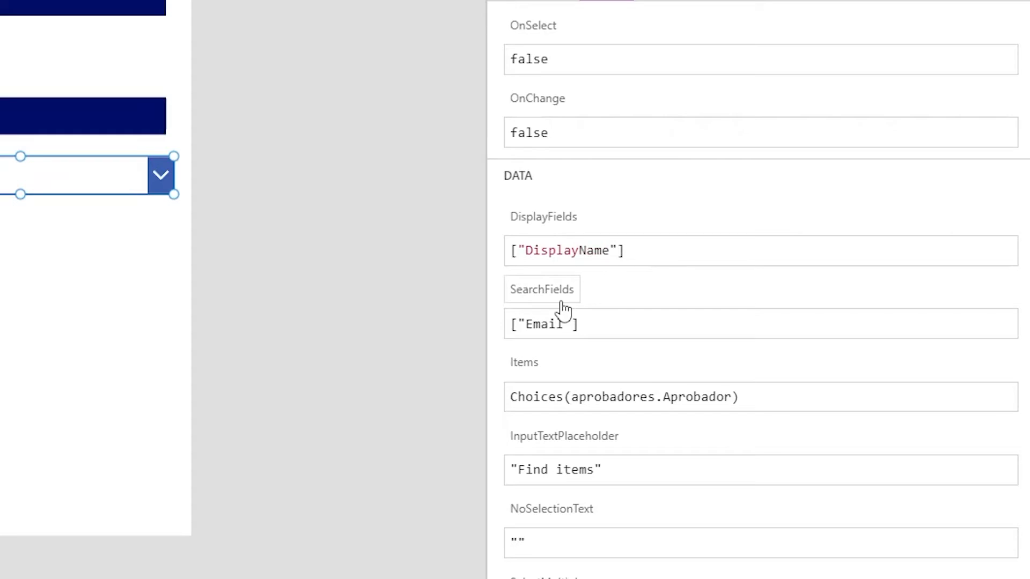
left_click(765, 256)
left_click(661, 325)
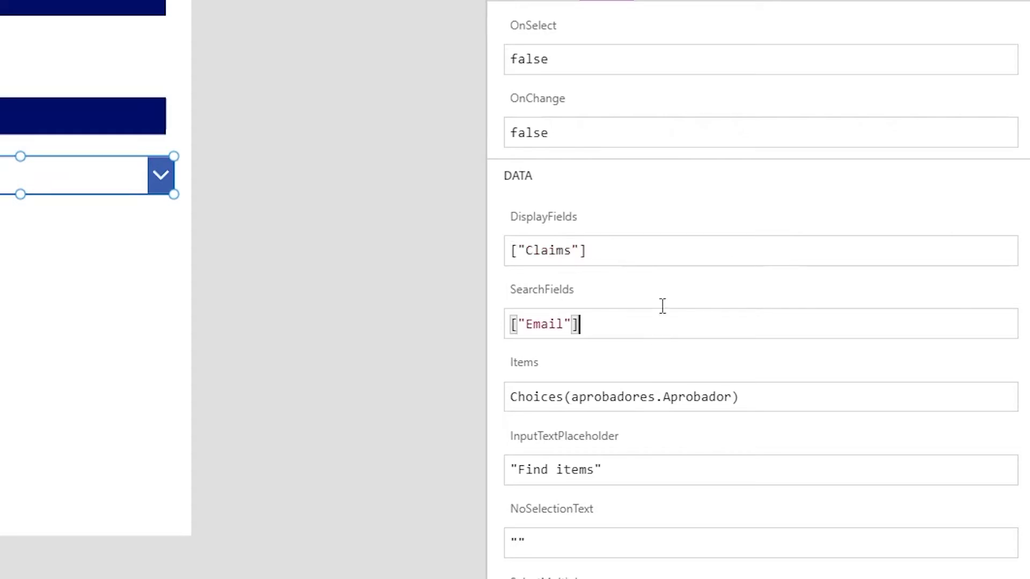
left_click(550, 257)
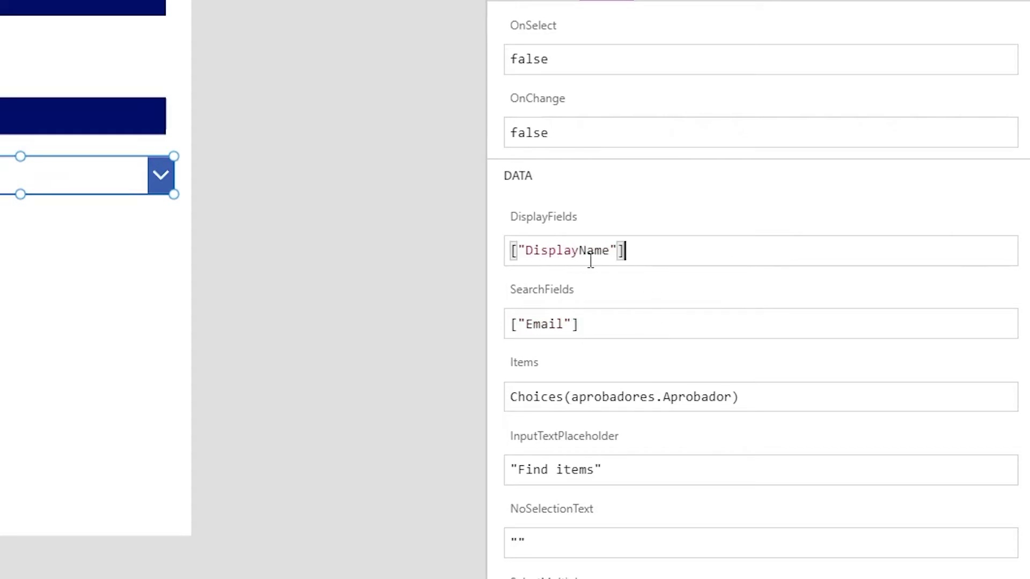
left_click(700, 329)
left_click(654, 254)
left_click(663, 335)
left_click(670, 255)
left_click(525, 1)
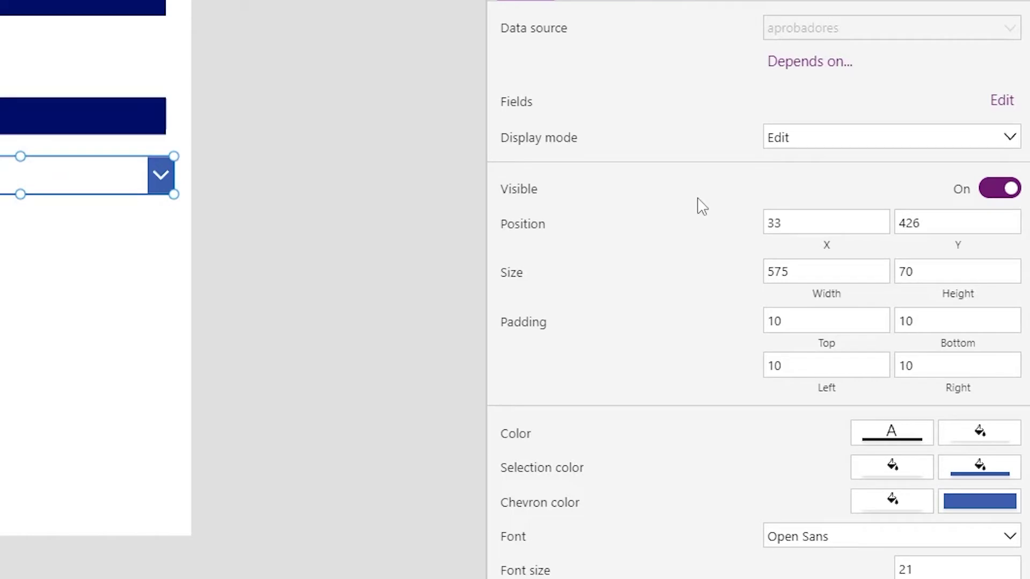
- Set the combo box's Primary text field to DisplayName
left_click(607, 1)
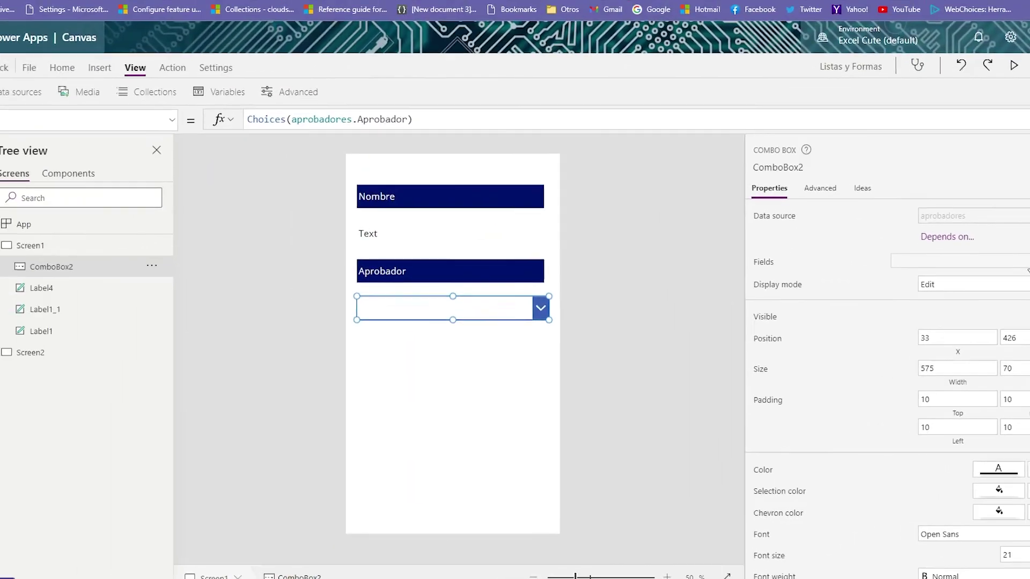
left_click(955, 261)
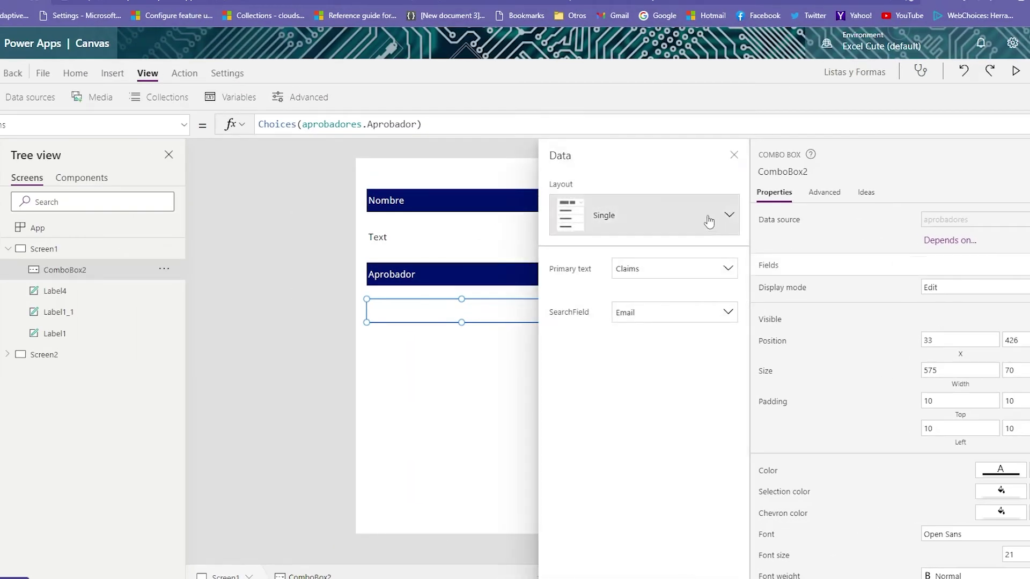
left_click(694, 279)
left_click(660, 325)
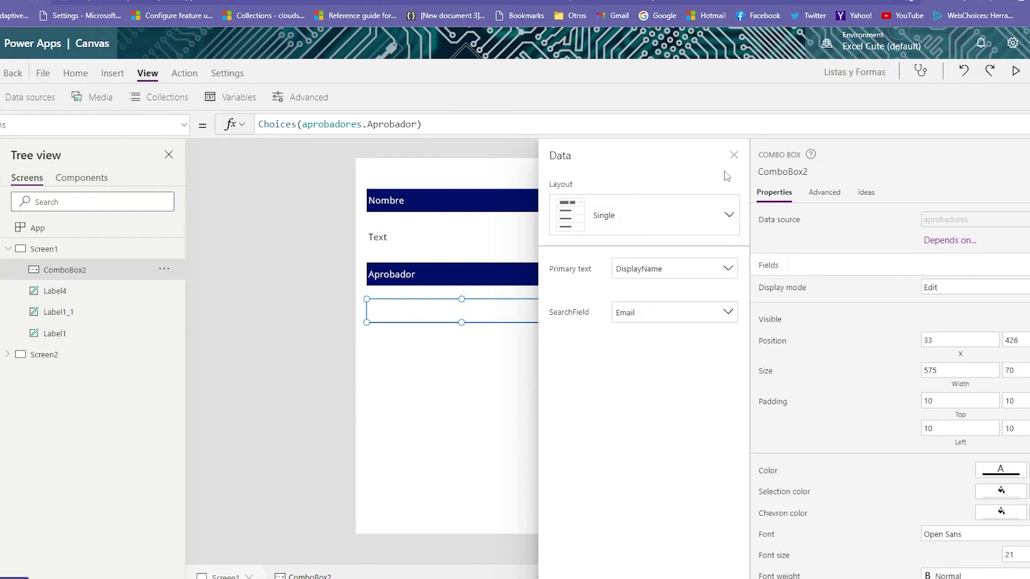
left_click(734, 155)
- Verify that DisplayFields under Advanced now reads DisplayName
left_click(825, 193)
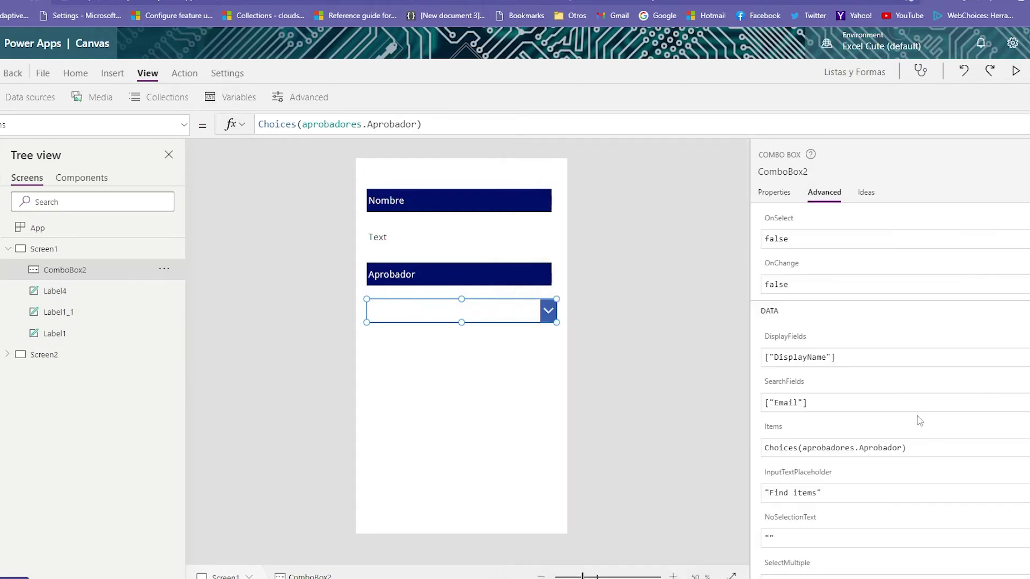
double_click(811, 359)
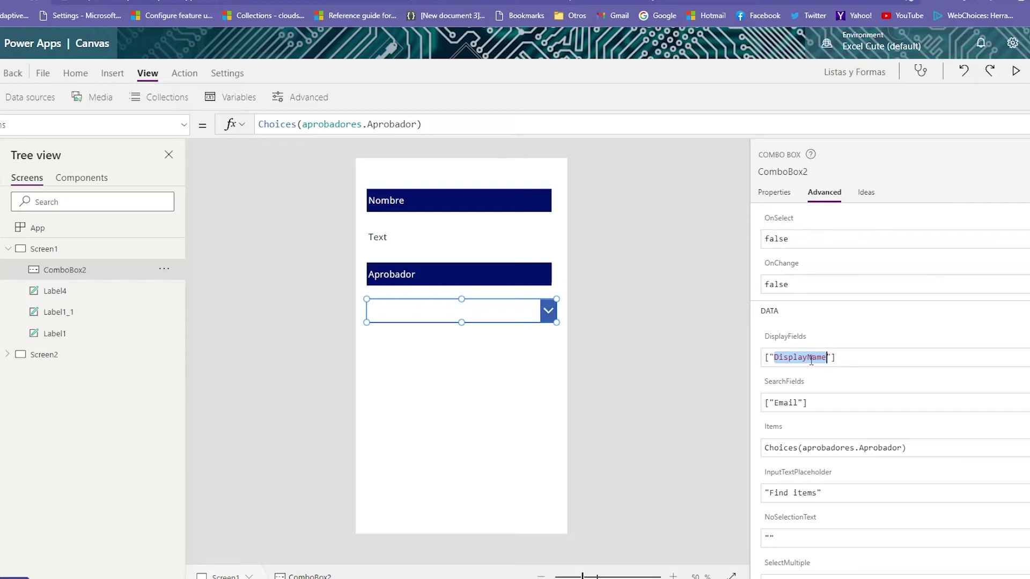
left_click(844, 357)
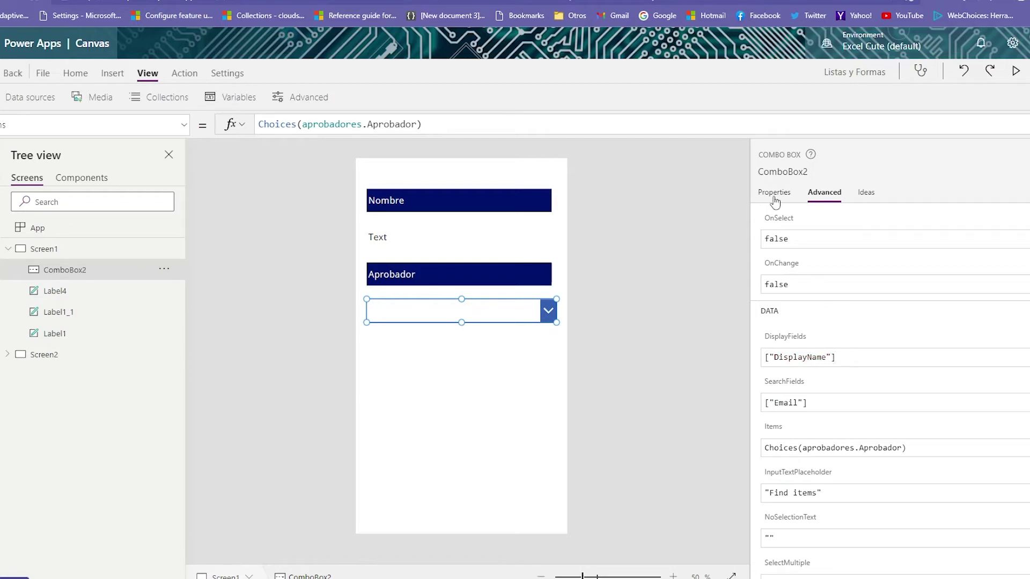
double_click(816, 359)
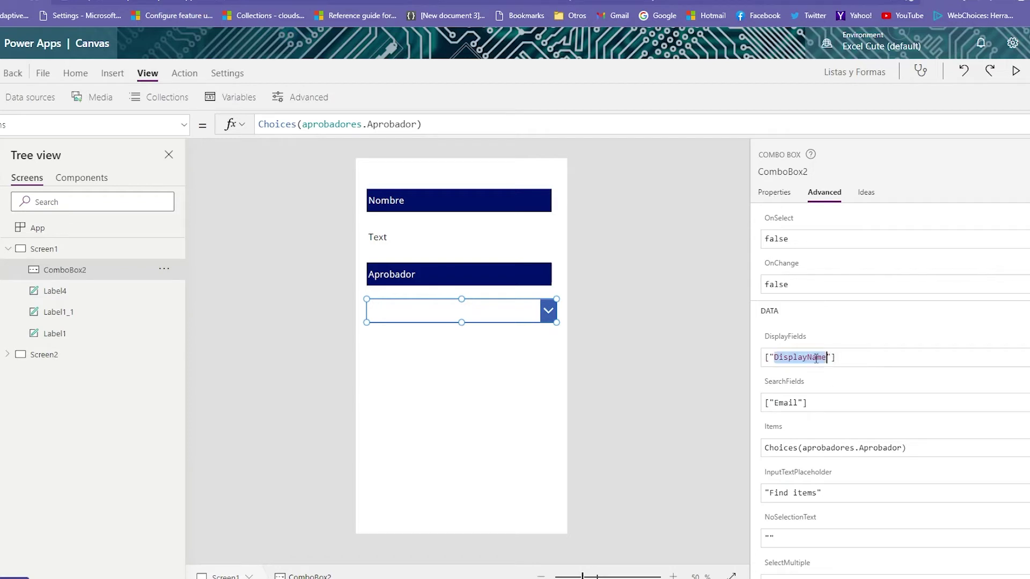
left_click(824, 360)
left_click_drag(836, 358, 758, 358)
left_click(829, 351)
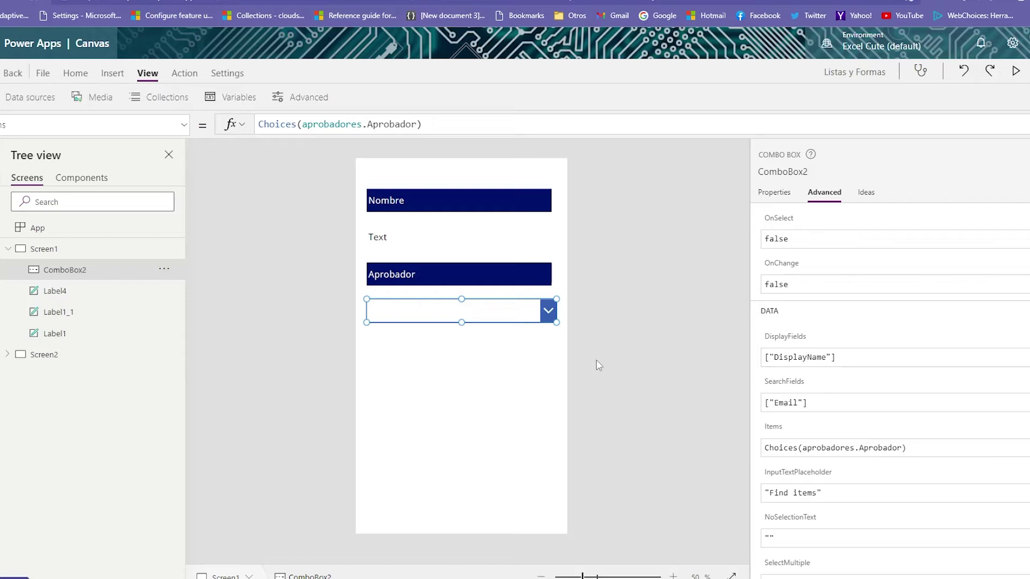
left_click_drag(845, 357, 785, 355)
left_click(785, 356)
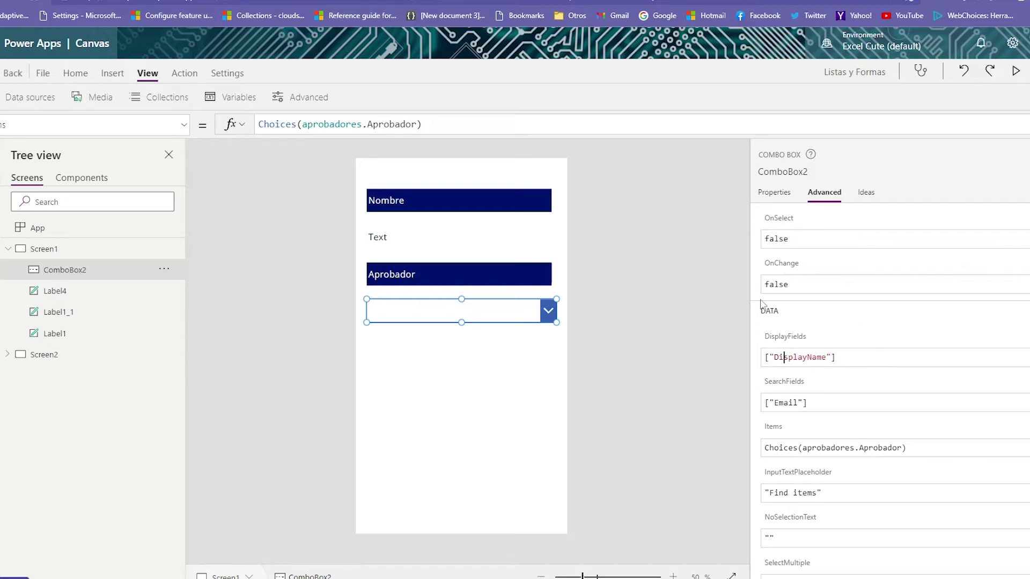
triple_click(814, 361)
left_click(775, 193)
left_click(1007, 268)
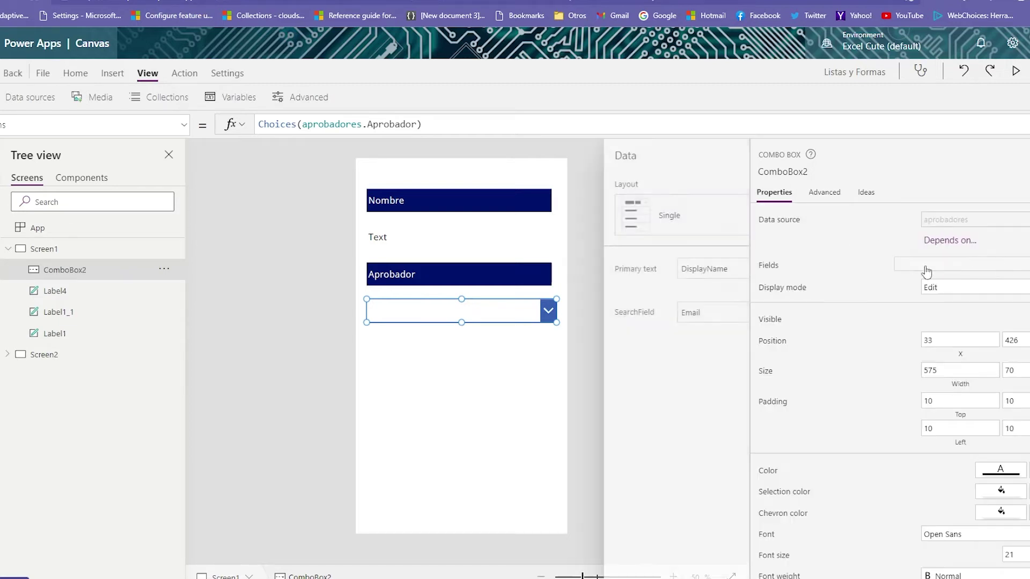
- Review the DisplayFields and Email SearchFields values in Advanced properties
left_click(823, 194)
scroll(839, 424, "down", 2)
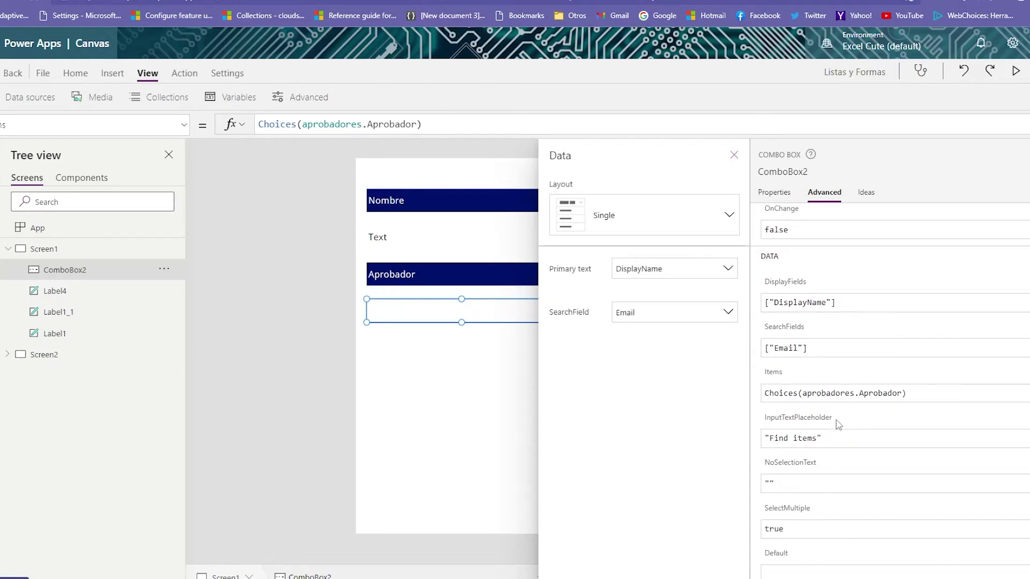
left_click(800, 304)
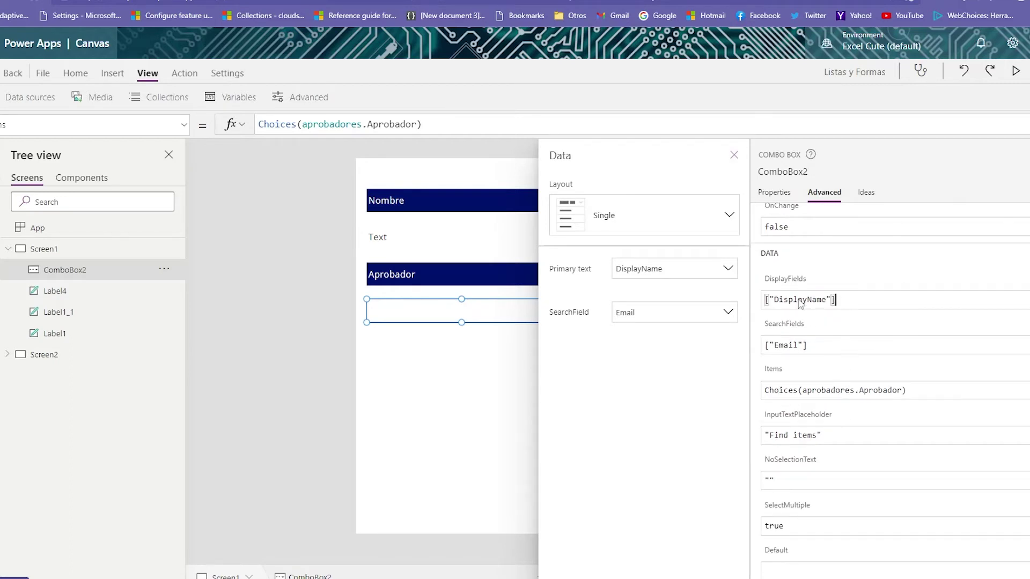
left_click(785, 346)
double_click(785, 346)
scroll(829, 356, "down", 5)
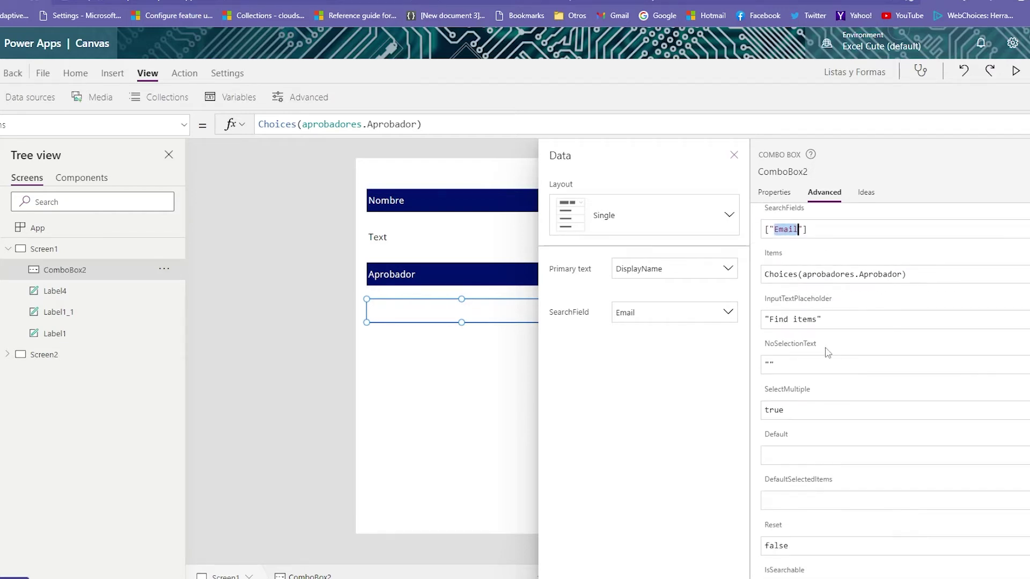
scroll(821, 352, "down", 4)
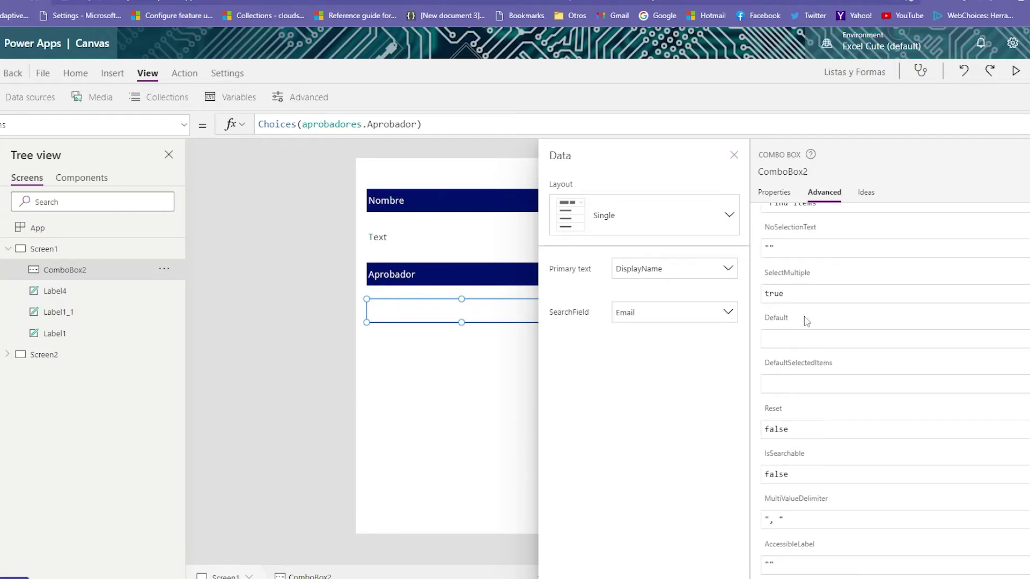
- Change ComboBox2's SelectMultiple from true to false
left_click_drag(803, 293, 743, 299)
left_click(803, 474)
left_click_drag(803, 474, 766, 475)
left_click(807, 474)
left_click(790, 299)
double_click(784, 293)
type("false")
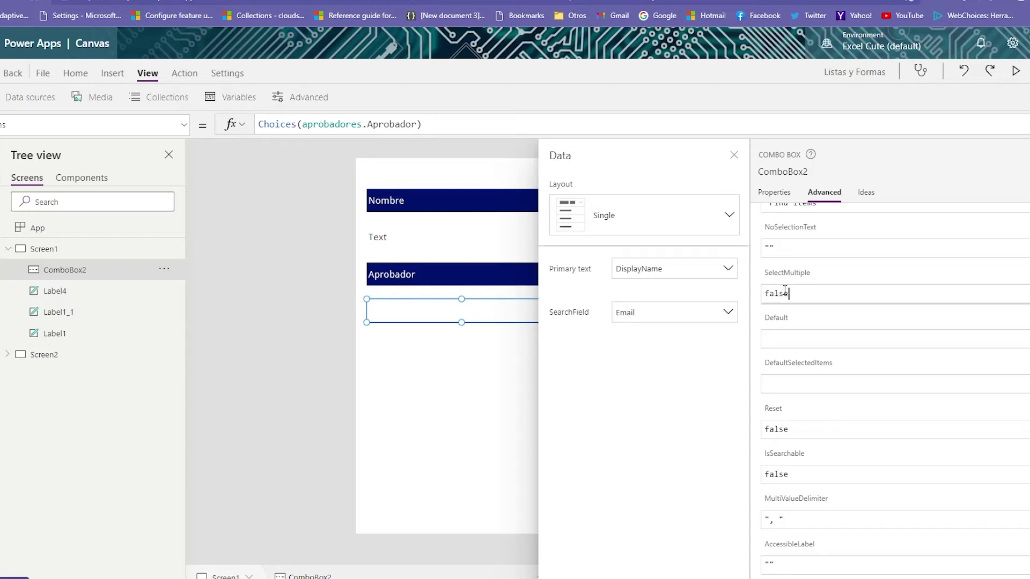
left_click(824, 322)
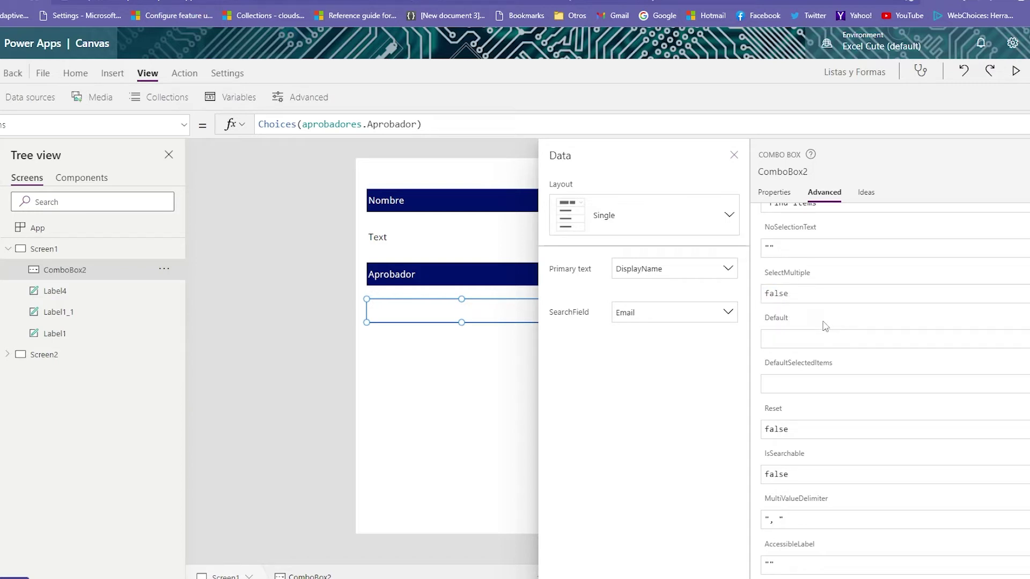
- Change IsSearchable from false to true and recheck both values
double_click(776, 475)
type("true")
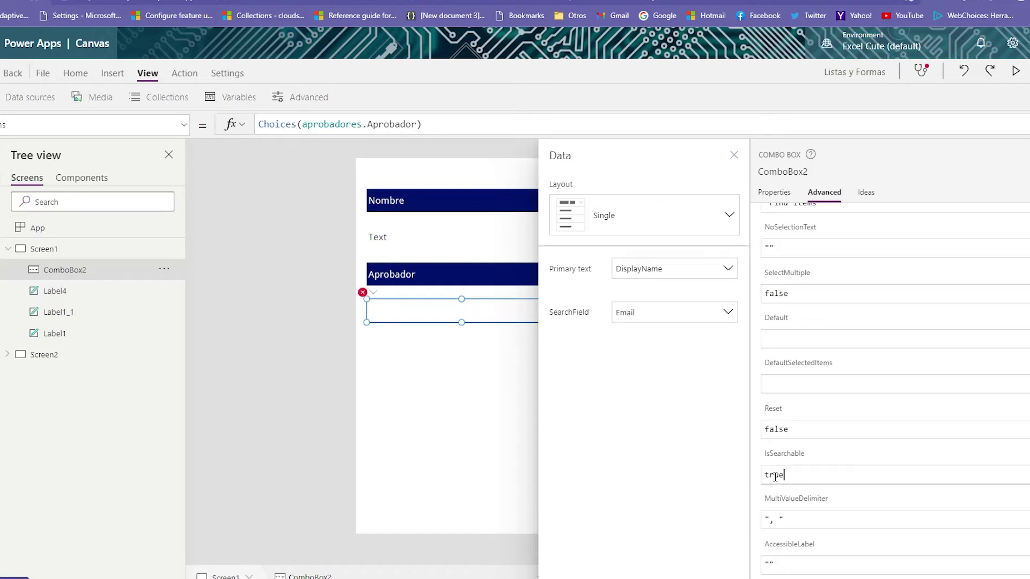
left_click(800, 489)
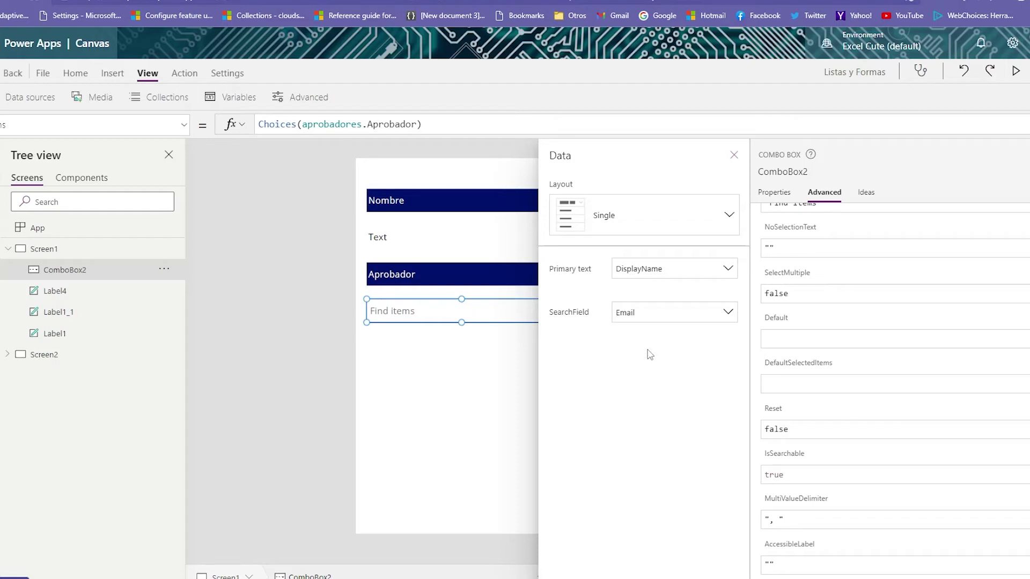
double_click(780, 476)
left_click(853, 477)
left_click(829, 290)
double_click(778, 293)
left_click(770, 293)
left_click(734, 155)
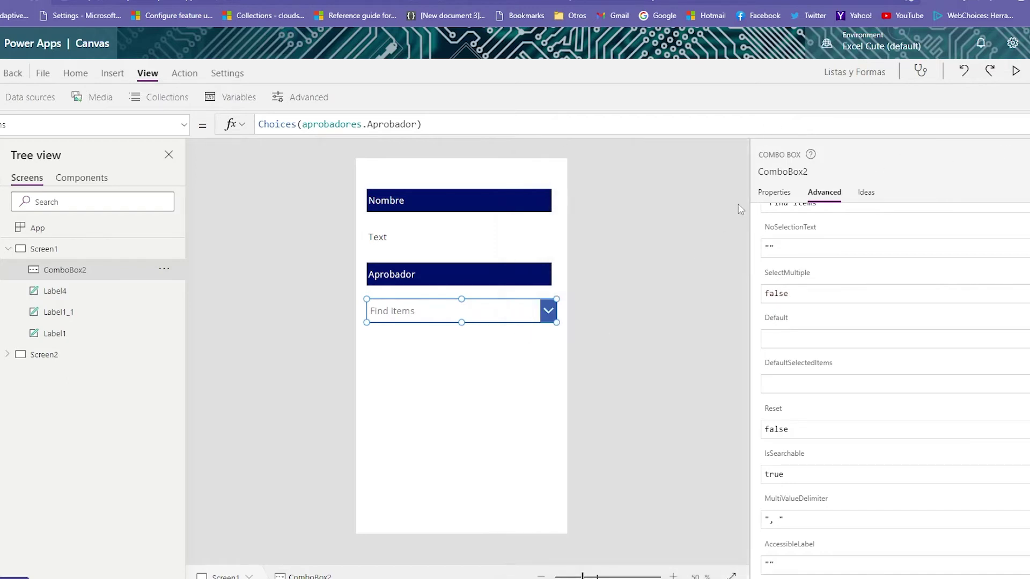
left_click(1015, 70)
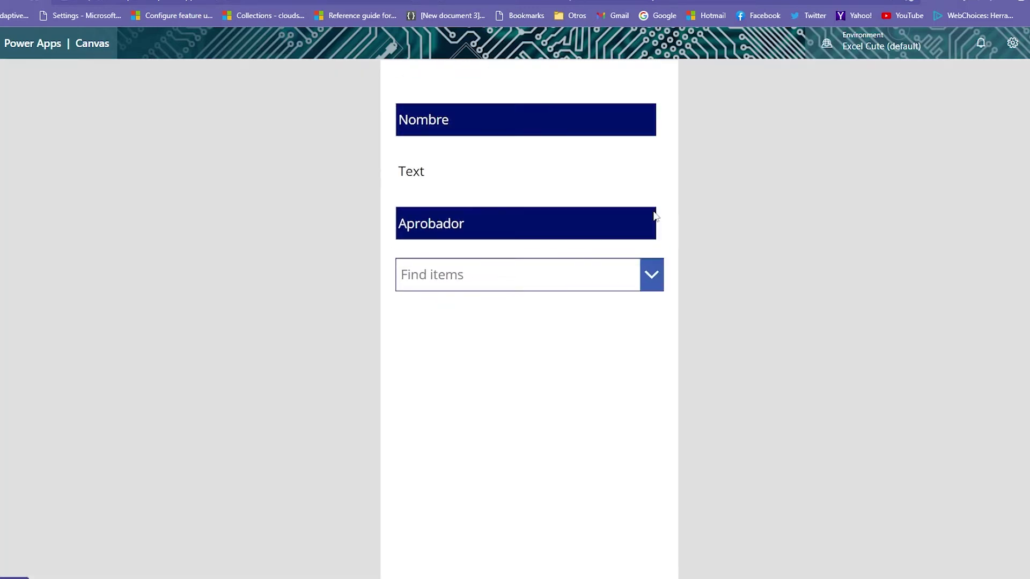
left_click(643, 274)
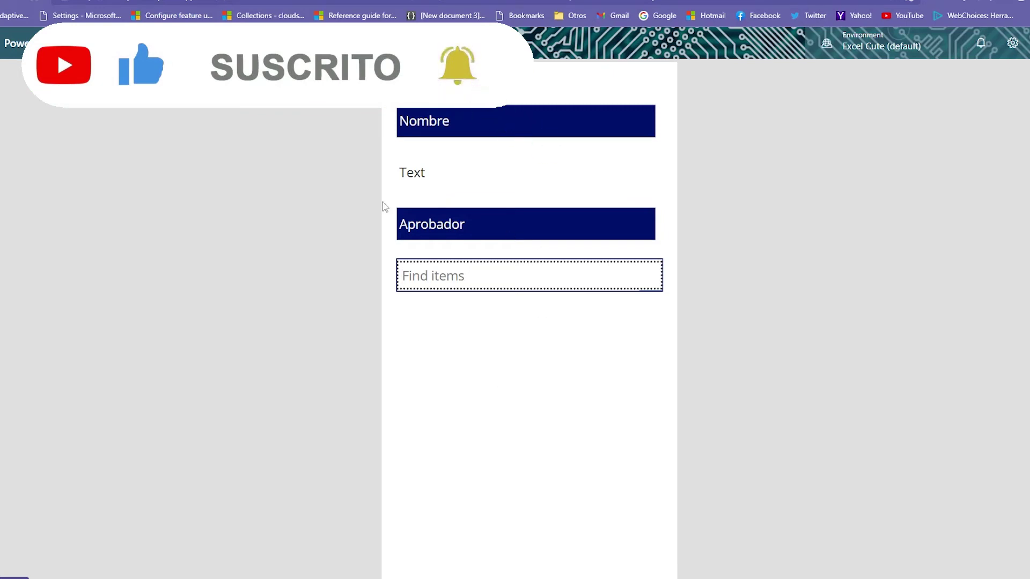
left_click(489, 276)
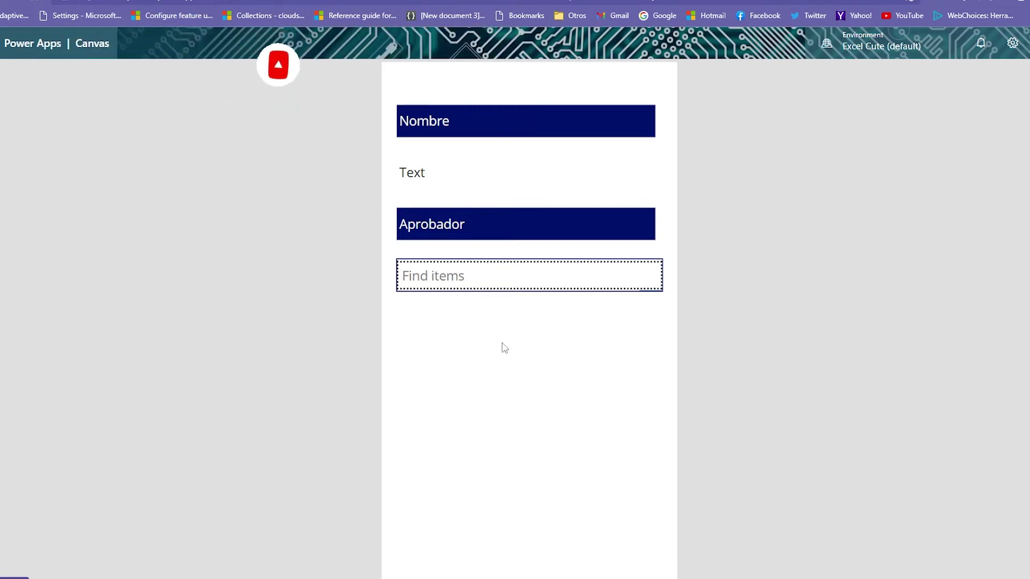
type("admi")
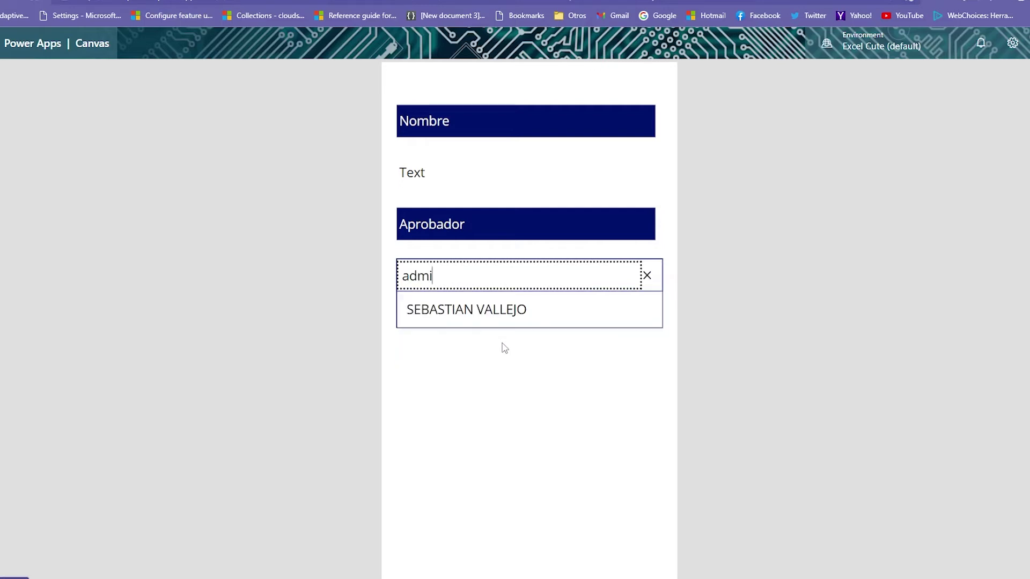
left_click(506, 311)
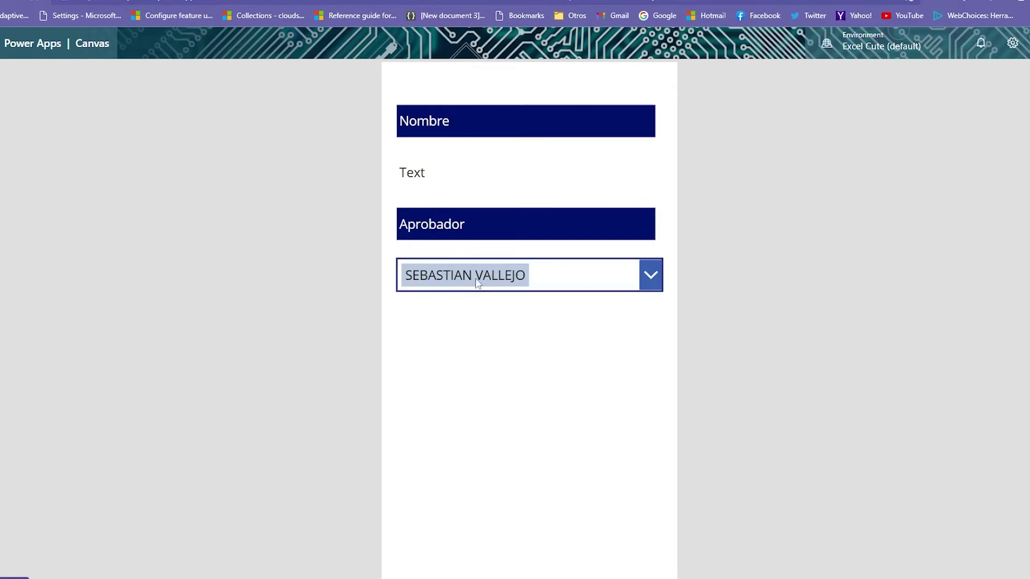
type("admi")
left_click(537, 276)
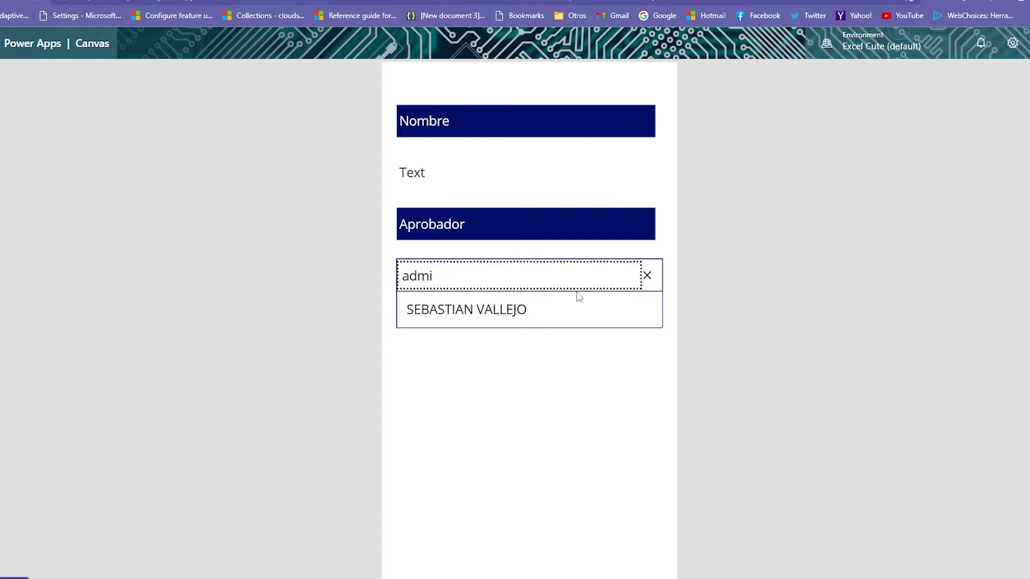
left_click(648, 274)
type("poli")
left_click(510, 322)
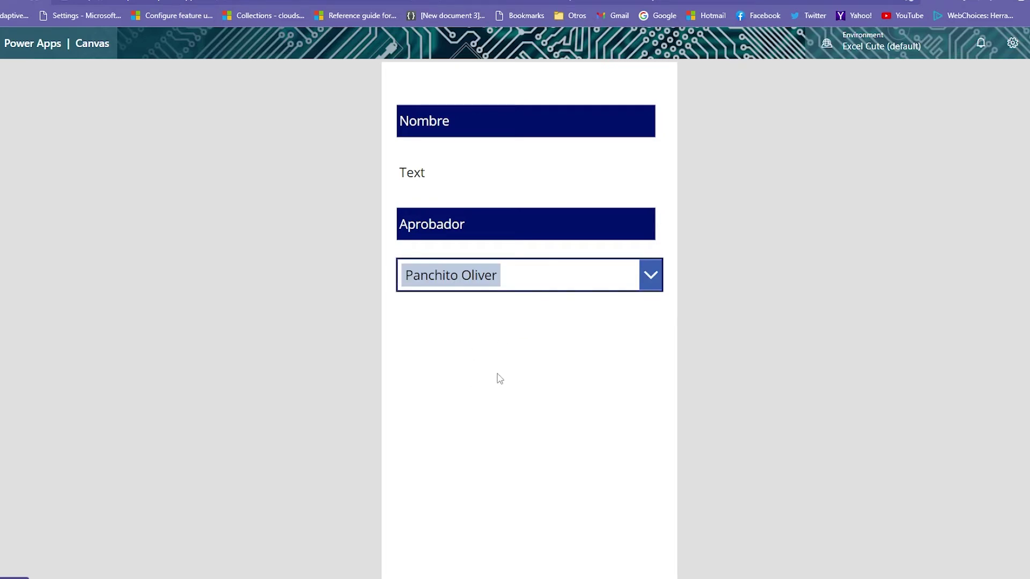
left_click(593, 288)
left_click(509, 274)
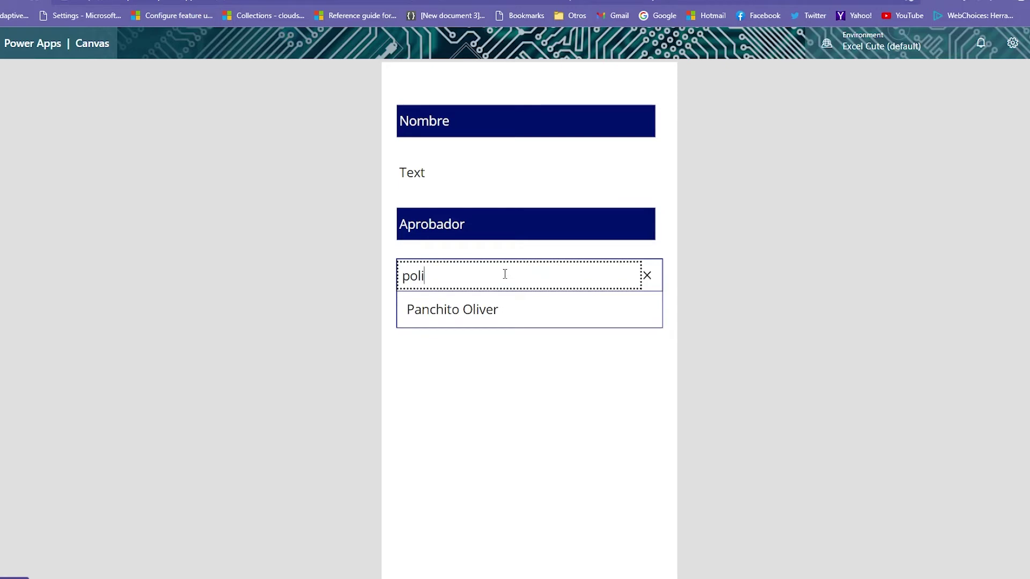
left_click(648, 276)
left_click(569, 352)
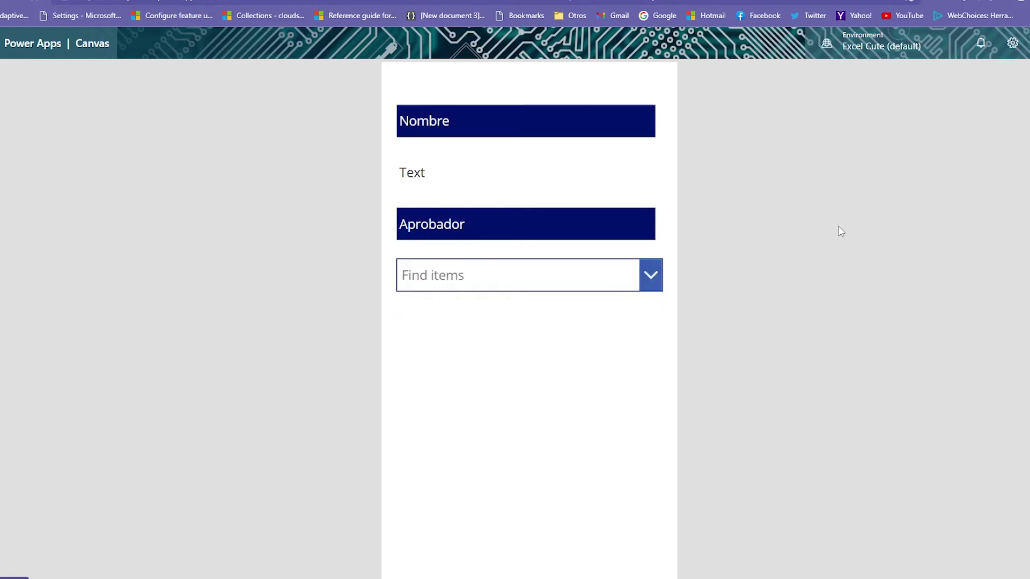
left_click(626, 264)
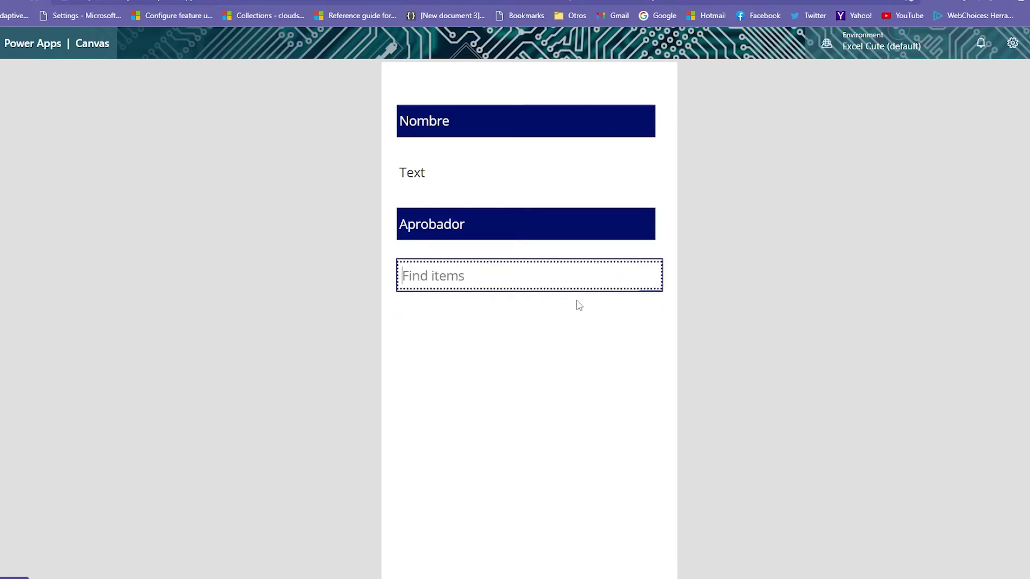
left_click(607, 396)
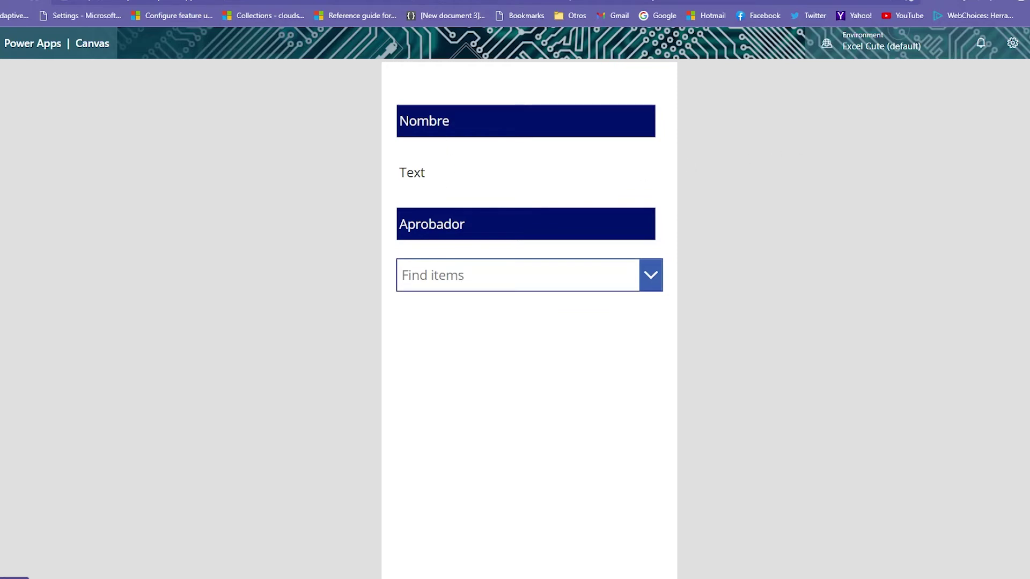
key("Escape")
- Dismiss the tip and select the approver combo box ComboBox2
left_click(665, 370)
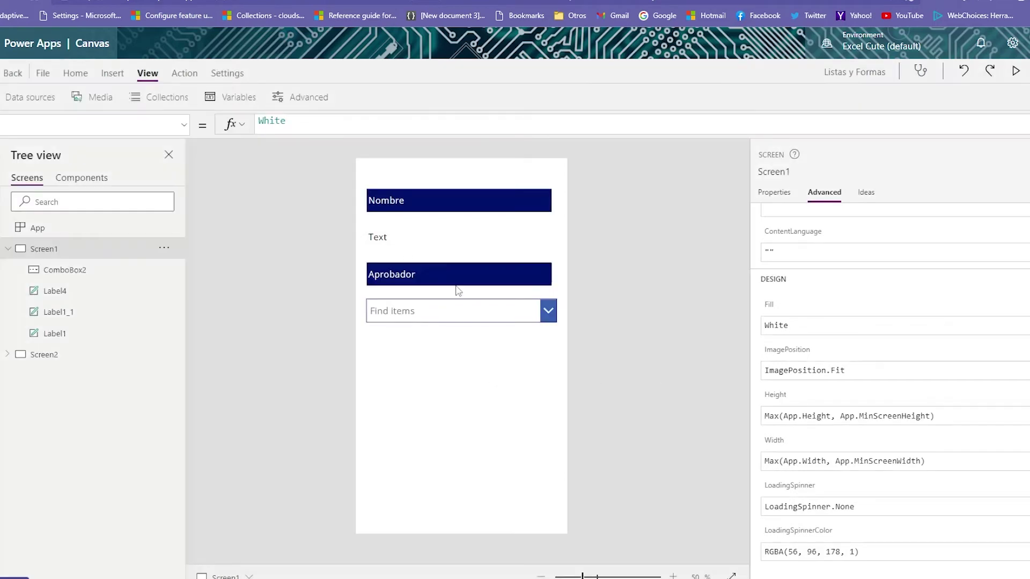
left_click(423, 237)
left_click(433, 315)
left_click(433, 241)
left_click(453, 316)
left_click(469, 378)
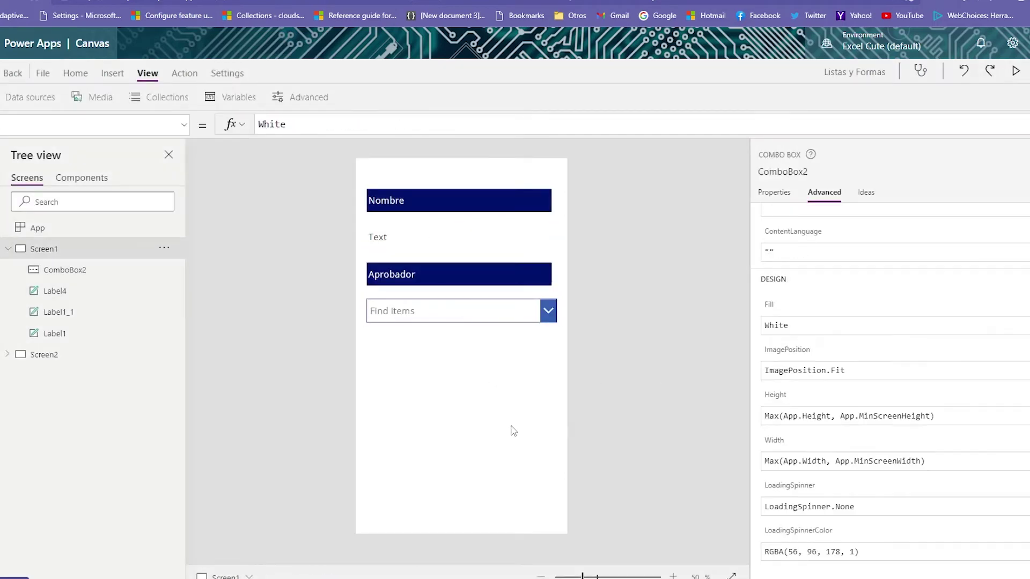
left_click(507, 314)
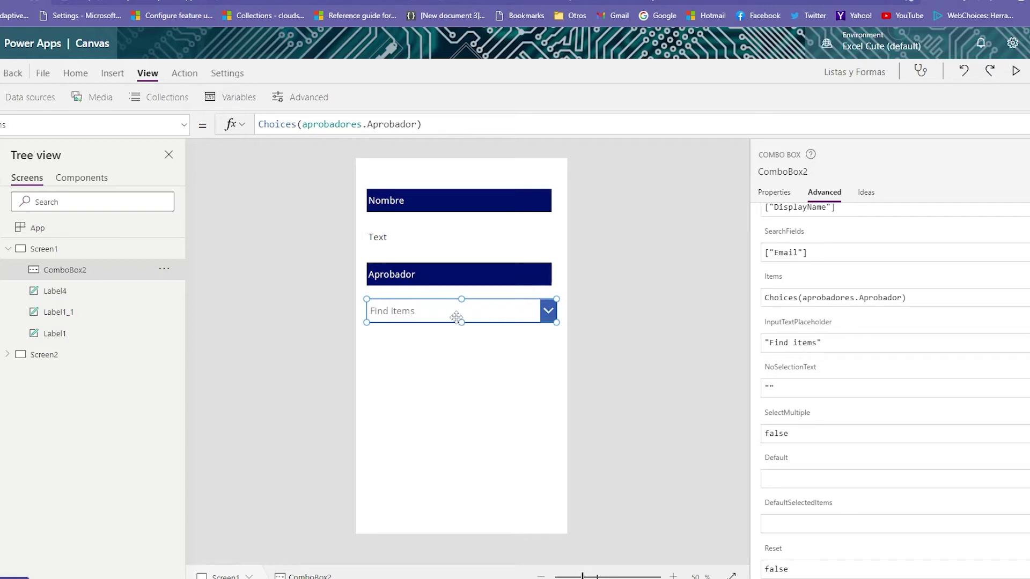
- Bring up ComboBox2's Default and DefaultSelectedItems properties
scroll(885, 457, "down", 3)
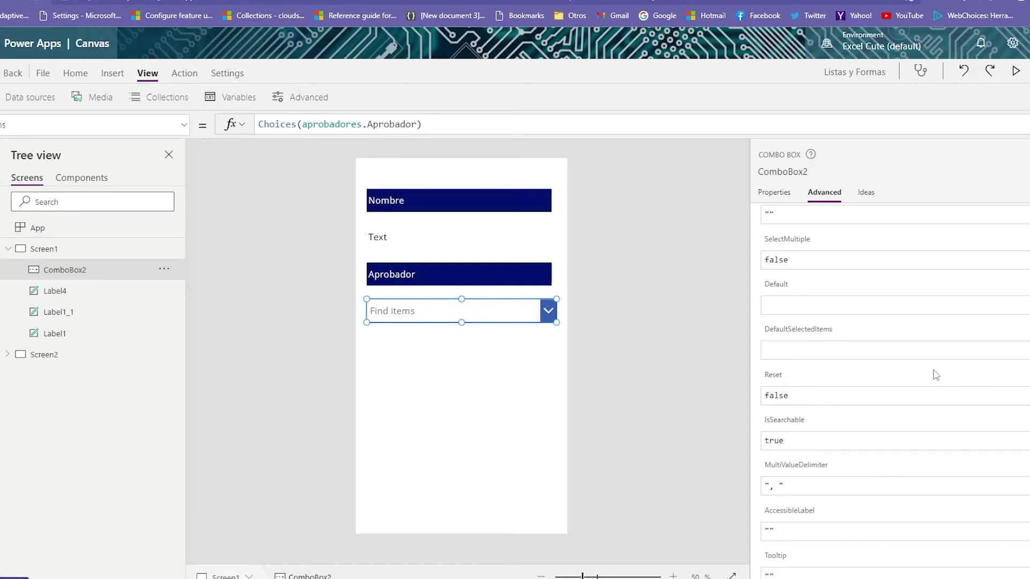
left_click(850, 355)
left_click(808, 306)
left_click(809, 360)
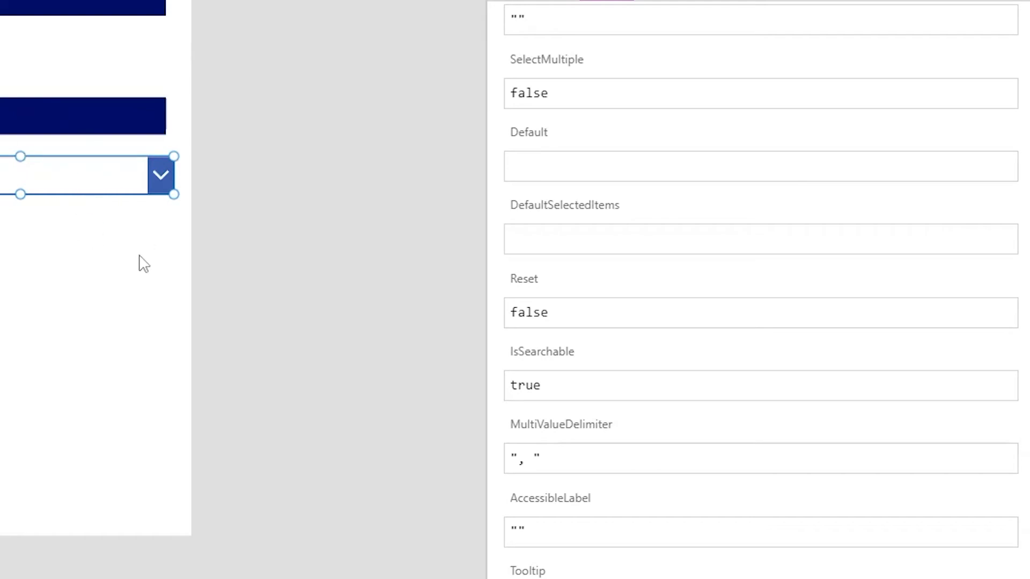
left_click(5, 69)
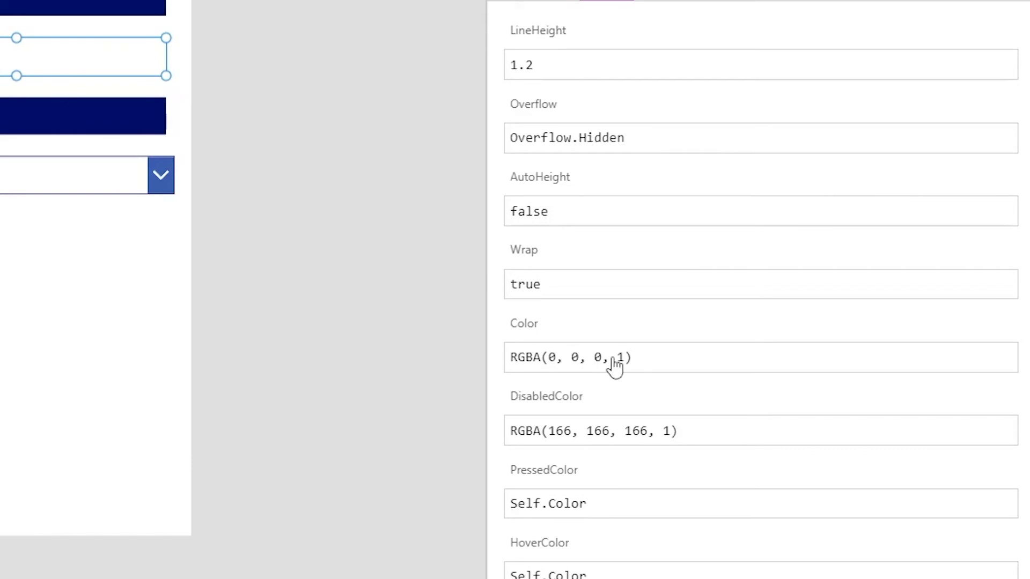
- Replace the label's "Text" value with First(aprobadores).Title
scroll(614, 363, "up", 10)
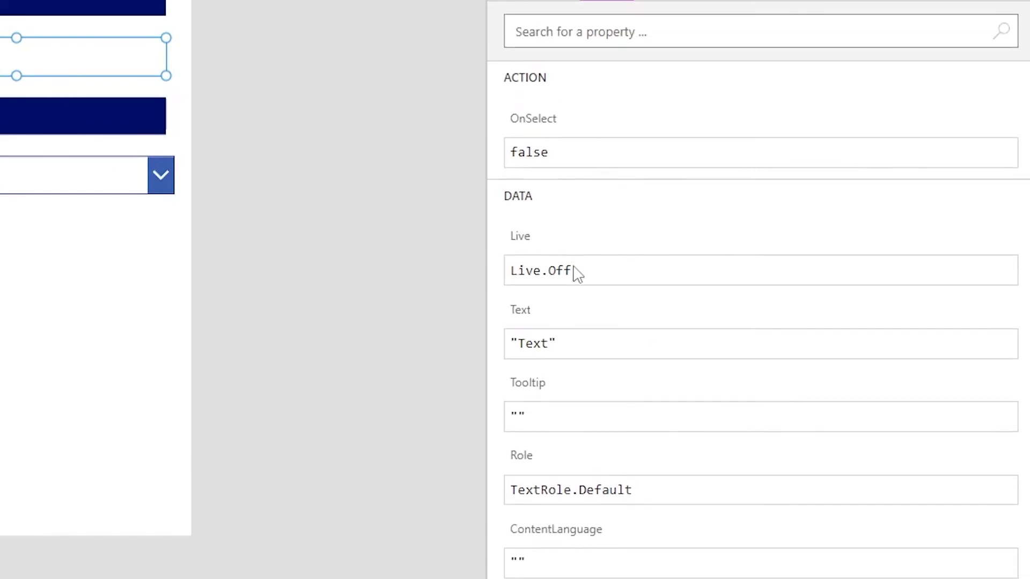
left_click(588, 160)
left_click_drag(591, 345, 398, 345)
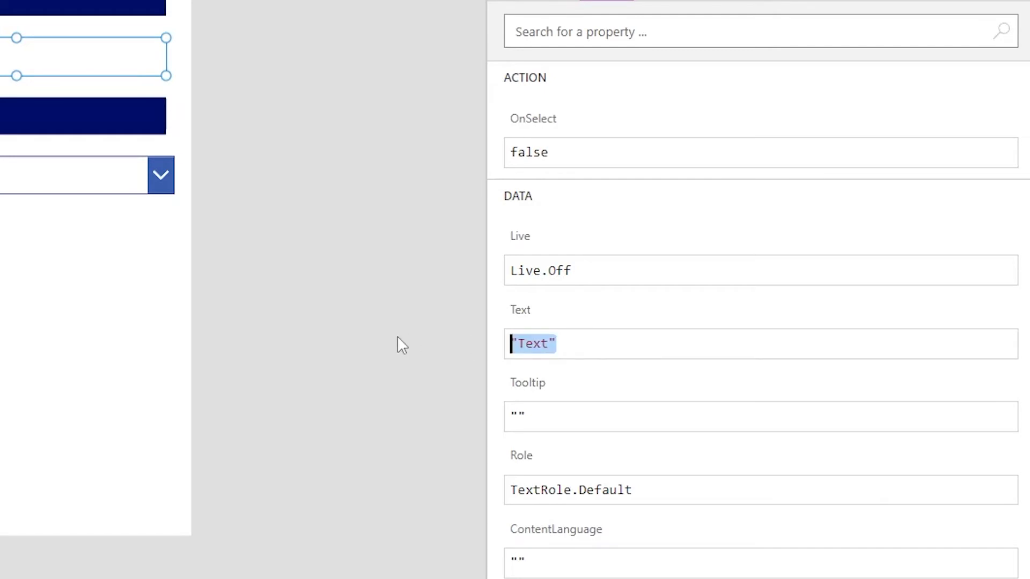
type("First(")
key("Tab")
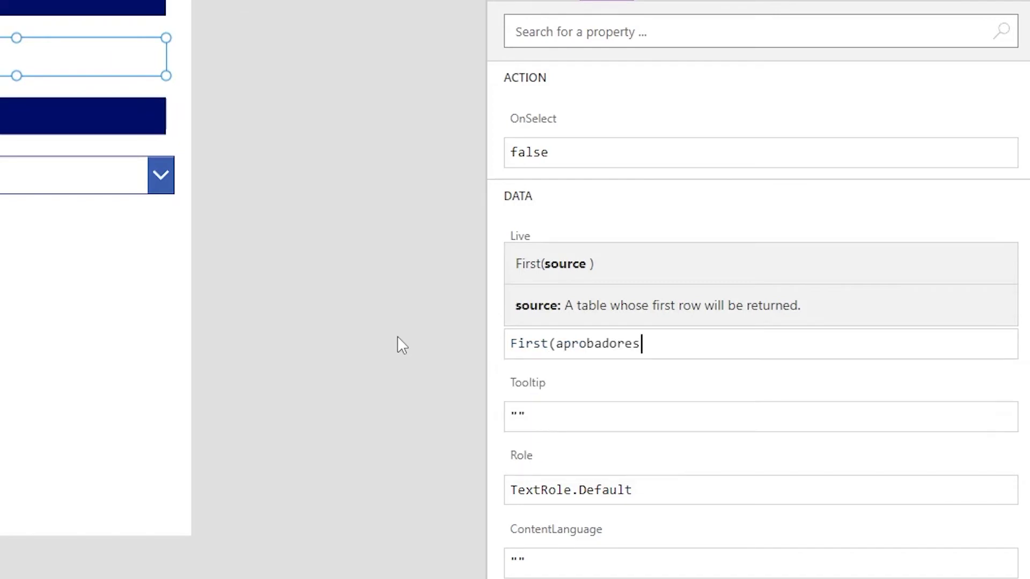
type(",")
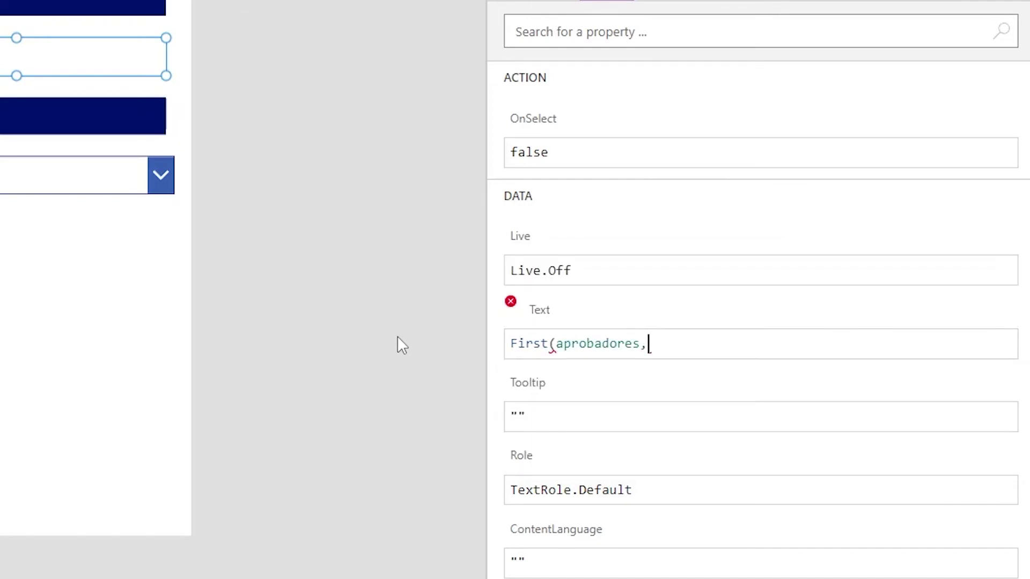
key("BackSpace")
type(").Title")
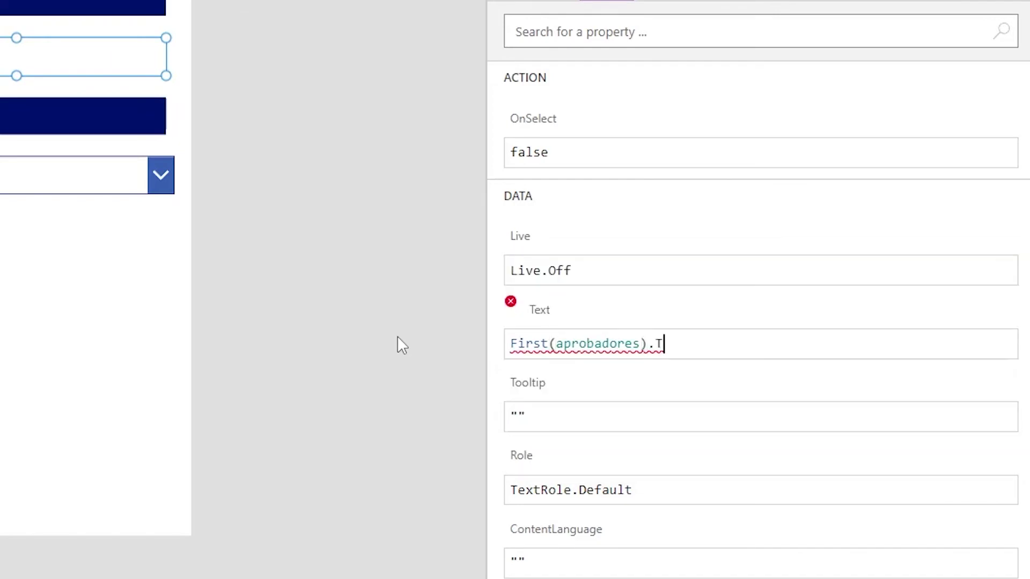
- Select the First(aprobadores) part of the formula for reuse
key("Left")
key("Left")
key("Left")
key("Left")
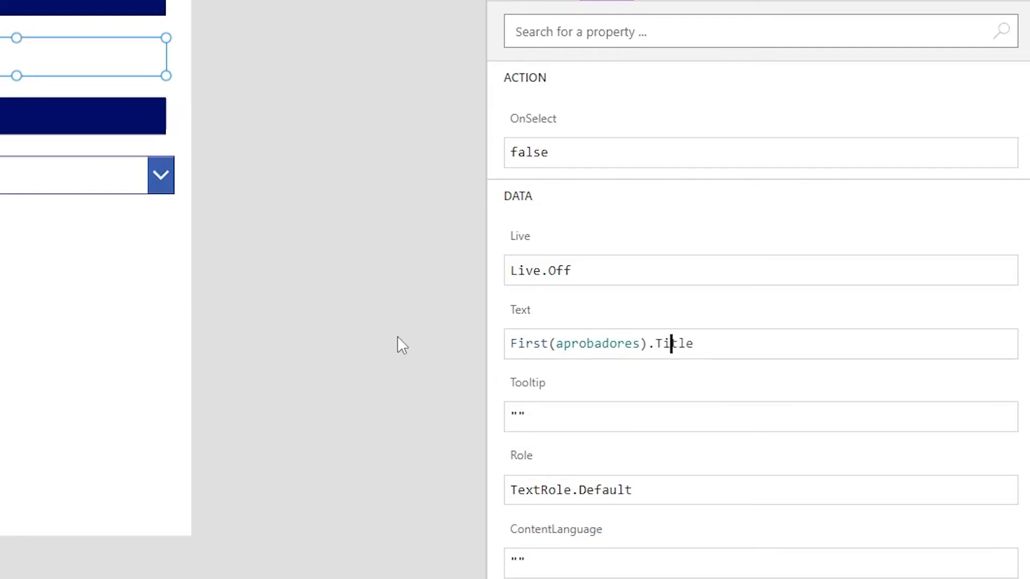
key("Left")
key("Left")
key("shift+Home")
key("ctrl+c")
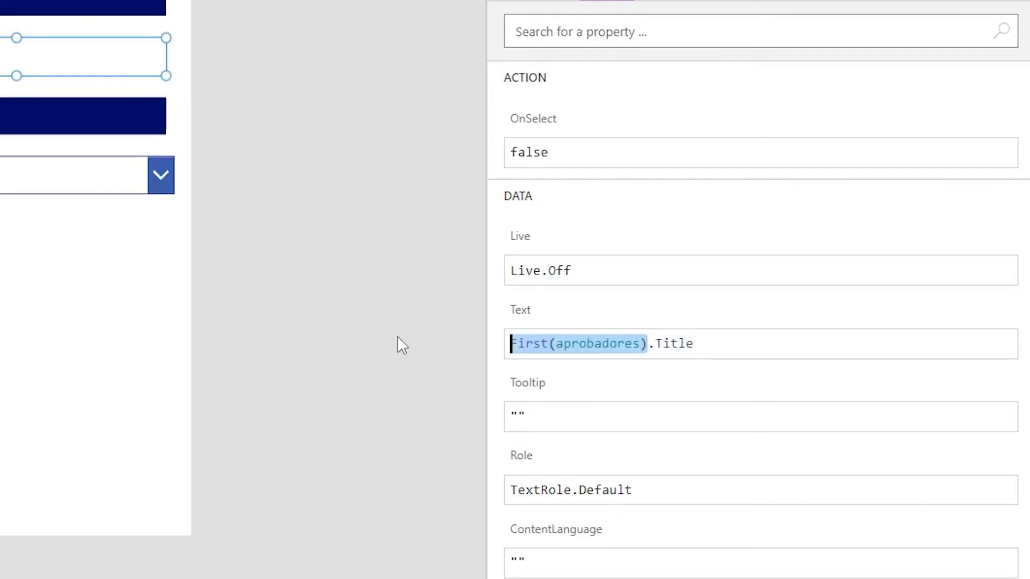
left_click(710, 349)
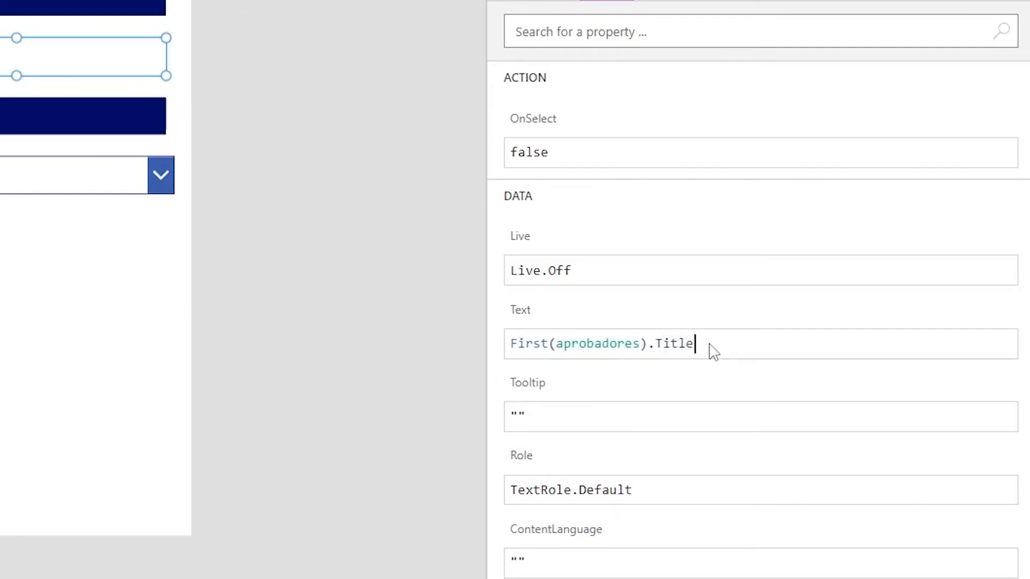
left_click_drag(549, 343, 657, 344)
left_click(670, 344)
- Set ComboBox2's DefaultSelectedItems to First(aprobadores).Aprobador
left_click(110, 173)
scroll(713, 247, "down", 8)
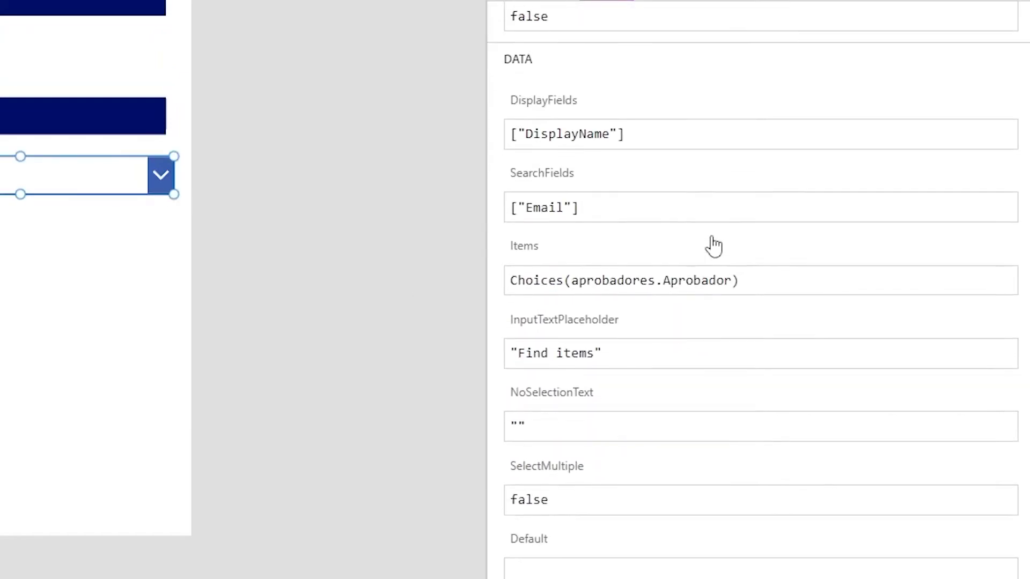
left_click(570, 322)
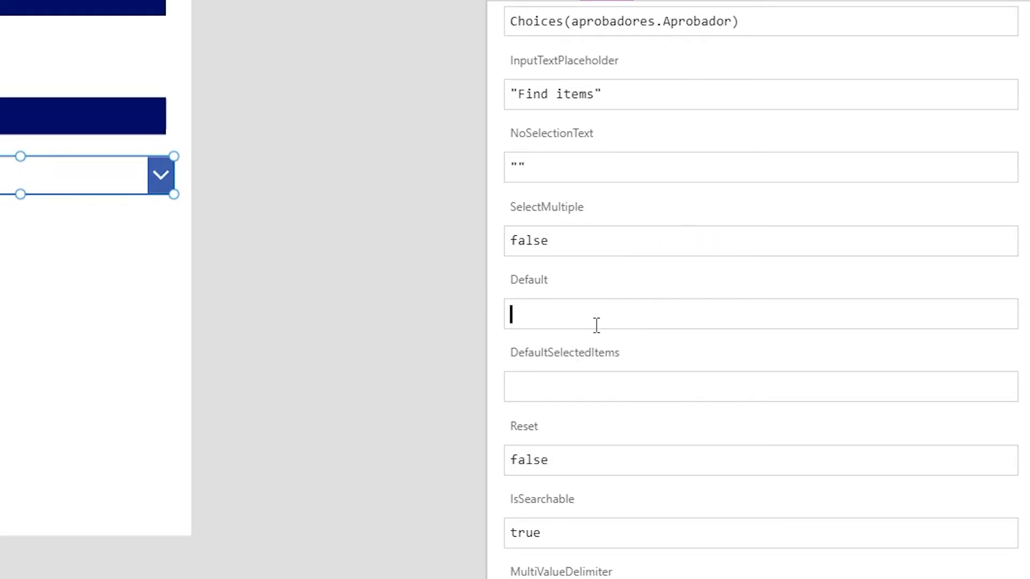
left_click(582, 386)
key("ctrl+v")
type(".")
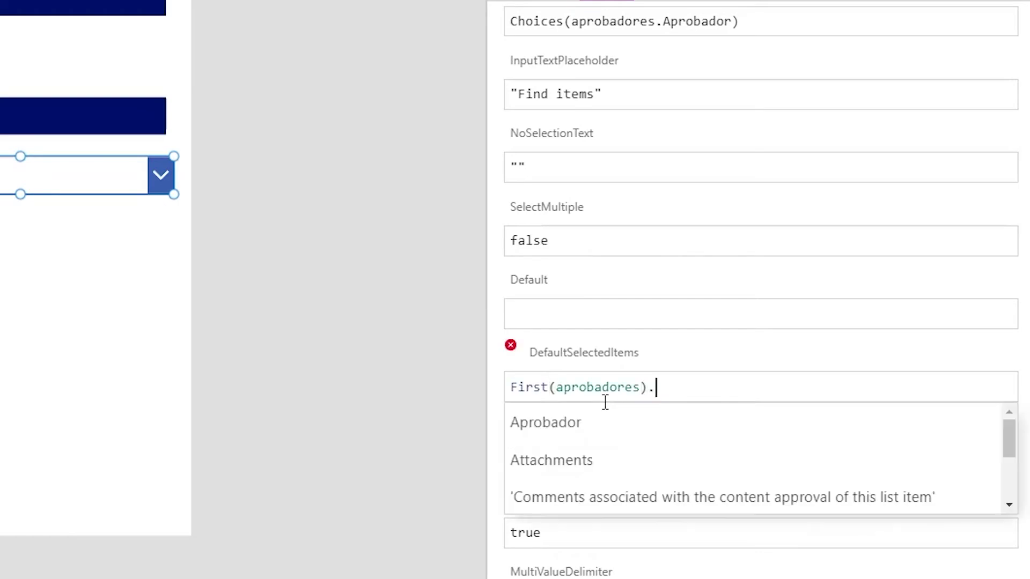
left_click(605, 404)
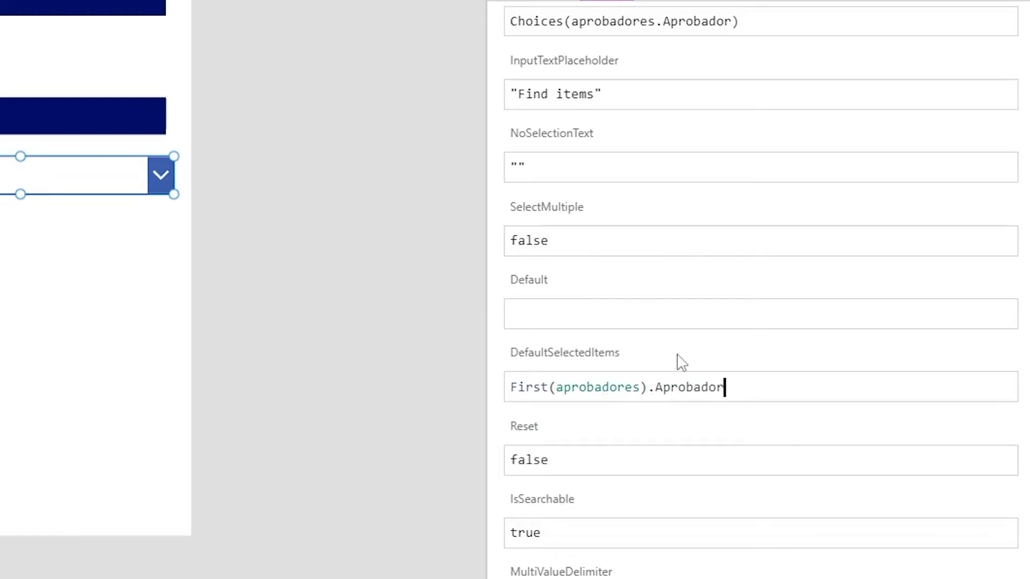
key("ctrl+a")
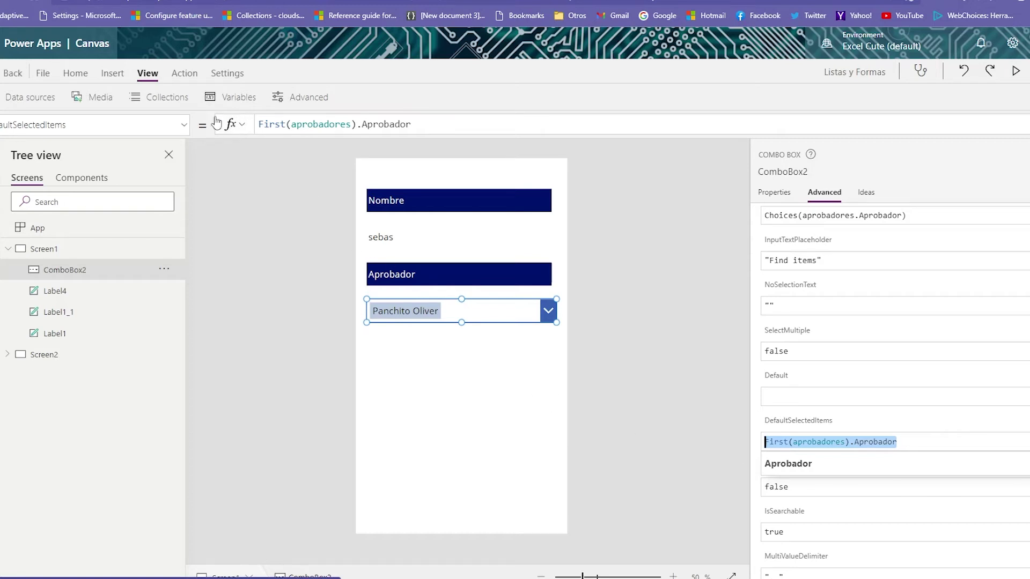
left_click(161, 97)
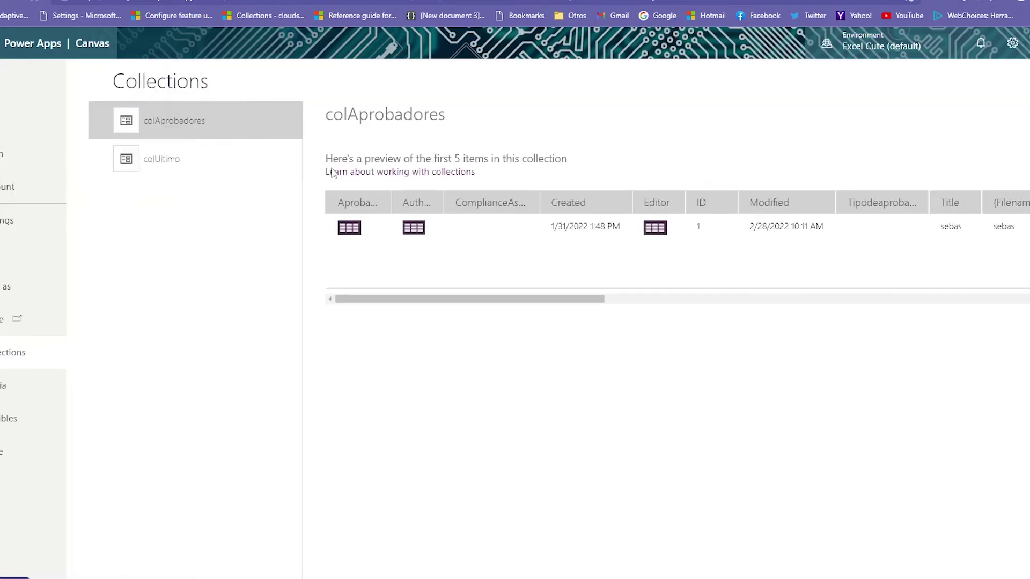
left_click(349, 228)
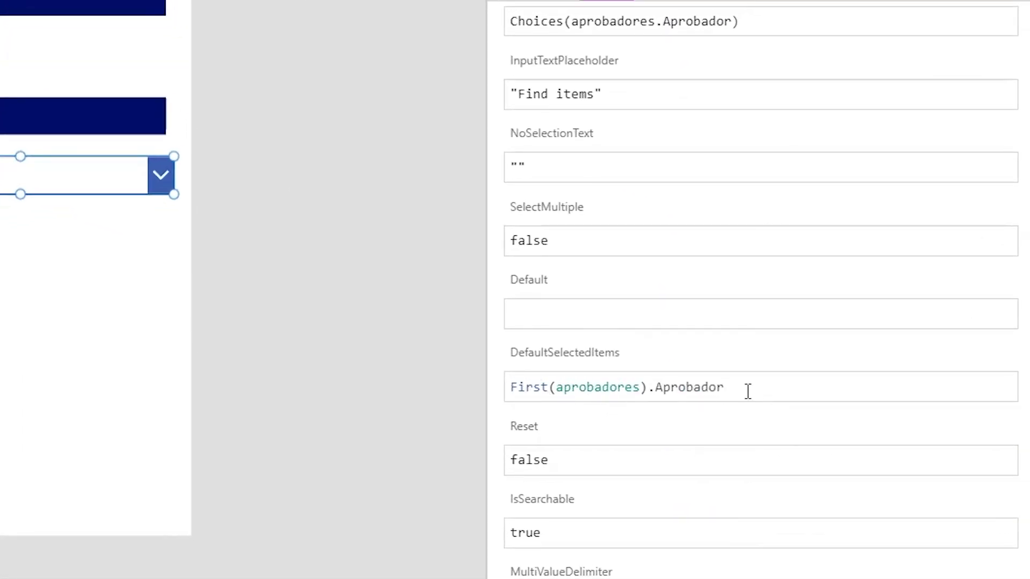
- Replace the DefaultSelectedItems formula with a record whose first field, Claims, uses Concatenate
left_click_drag(767, 392, 508, 386)
key("BackSpace")
type("{}")
key("Left")
key("Return")
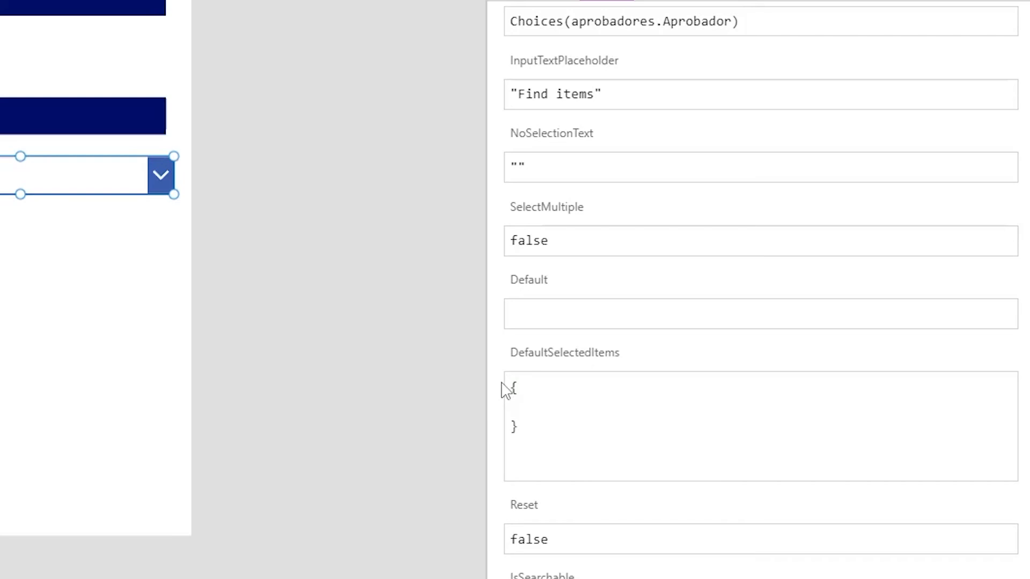
type("Clais")
key("BackSpace")
key("BackSpace")
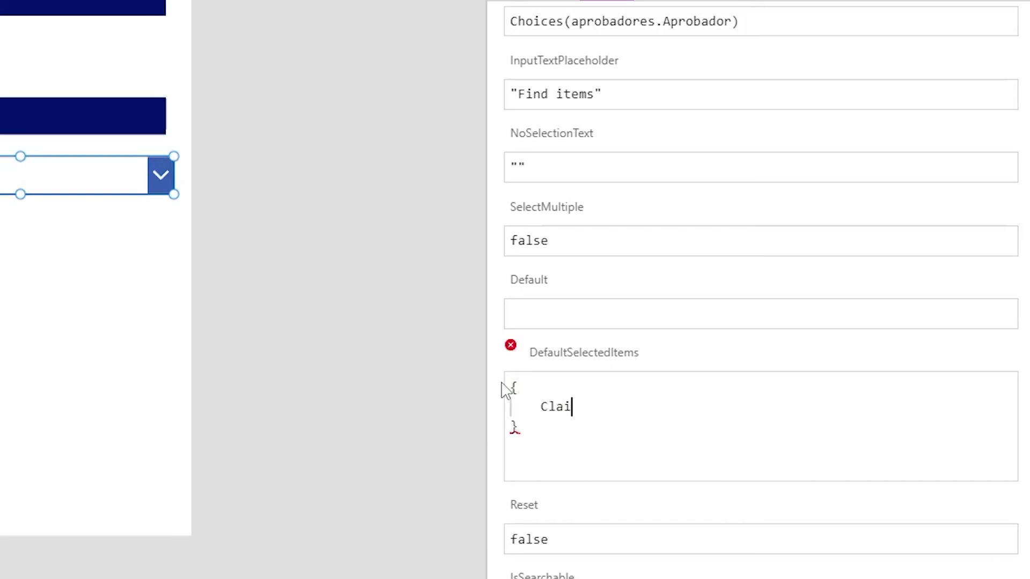
type("ims")
key("BackSpace")
key("BackSpace")
key("BackSpace")
key("BackSpace")
key("BackSpace")
key("BackSpace")
type("Claims:Conca")
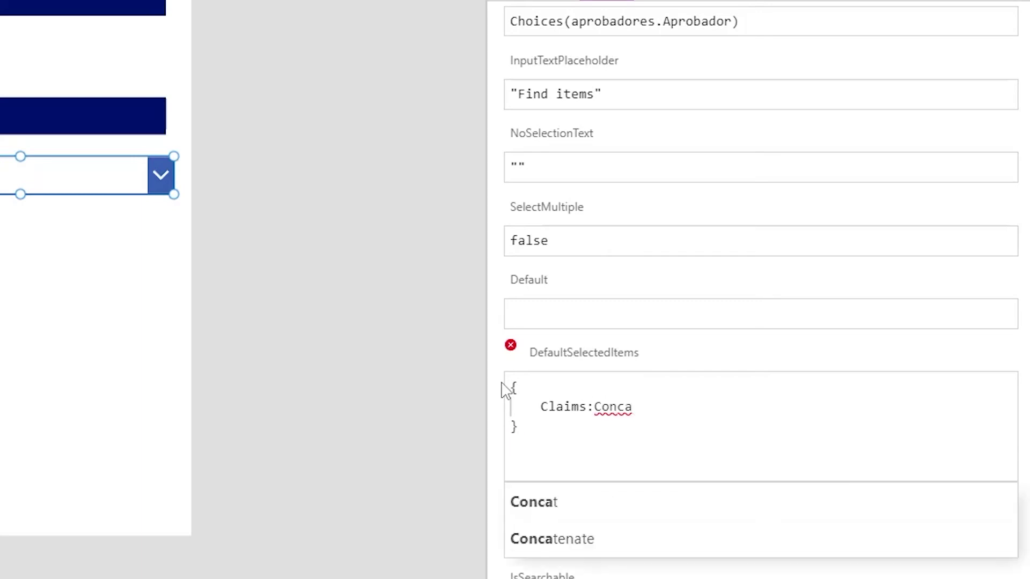
key("Down")
key("Down")
key("Up")
key("Down")
key("Tab")
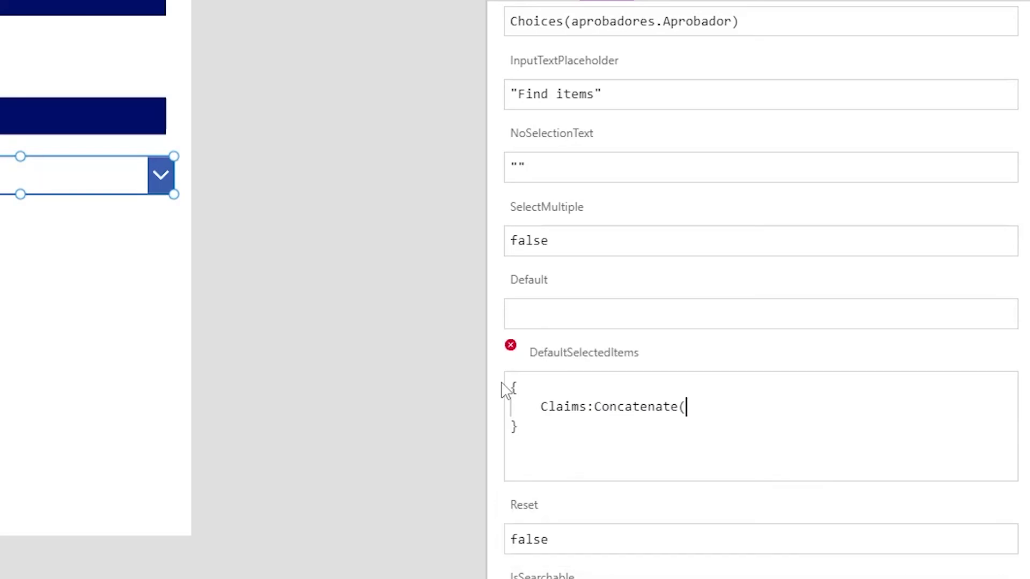
- Make Claims Concatenate("i:0.f|membership|", User().Email)
type("(\"i")
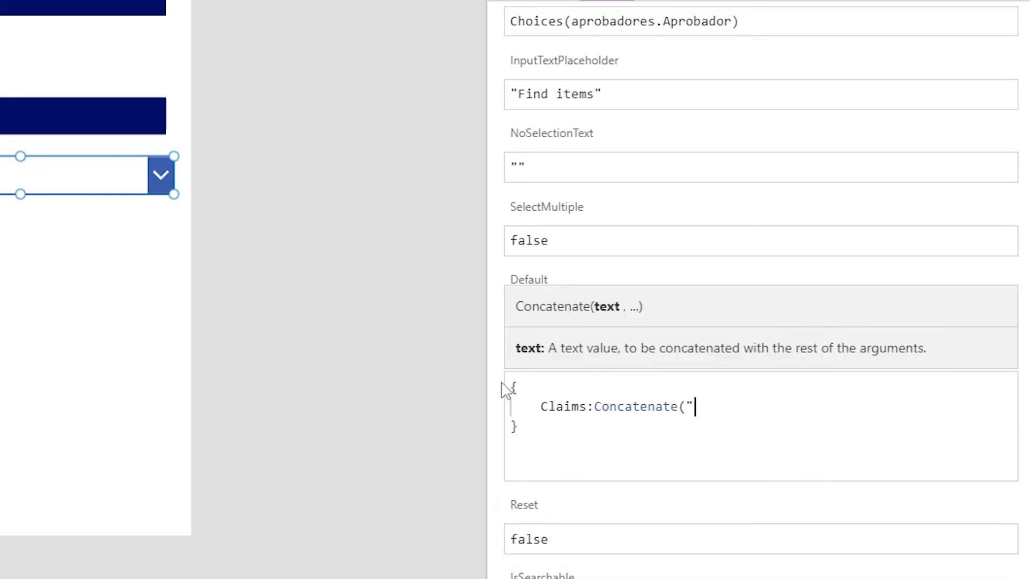
type("0")
type(".f")
type("|")
type("membersh")
type("ip")
key("BackSpace")
type("p")
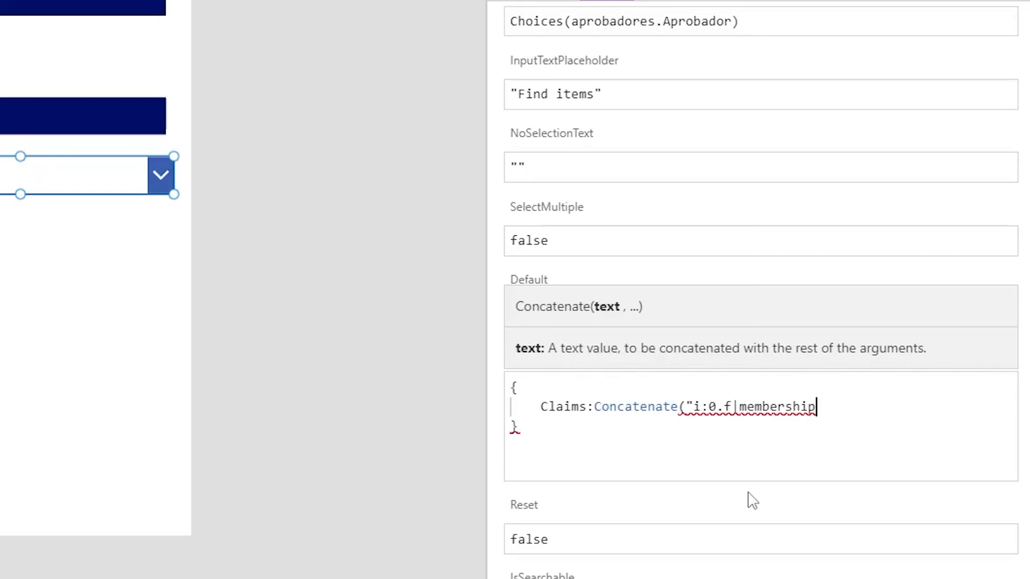
type("|")
type("\"")
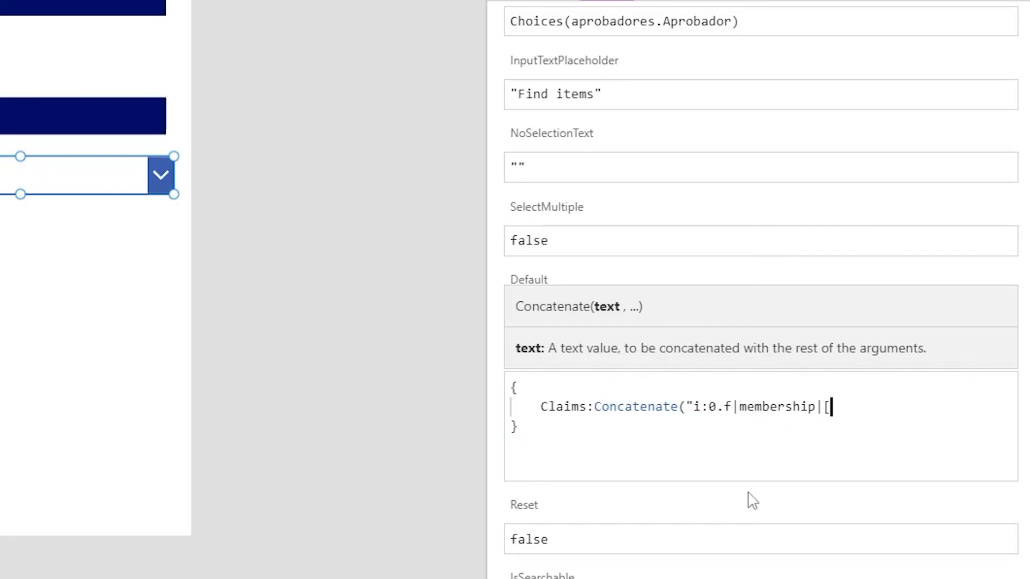
type("&")
key("BackSpace")
type(",")
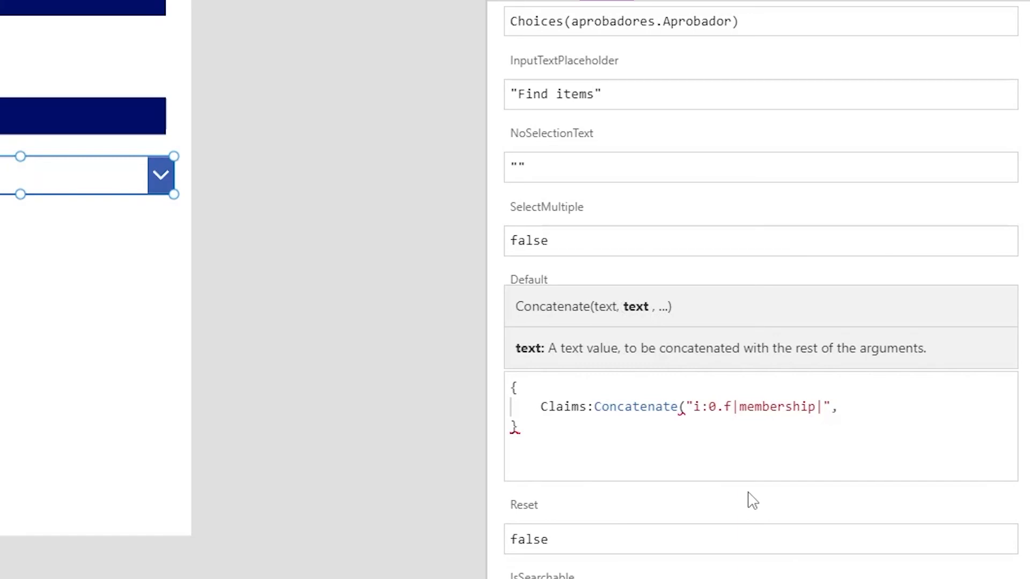
type("User().")
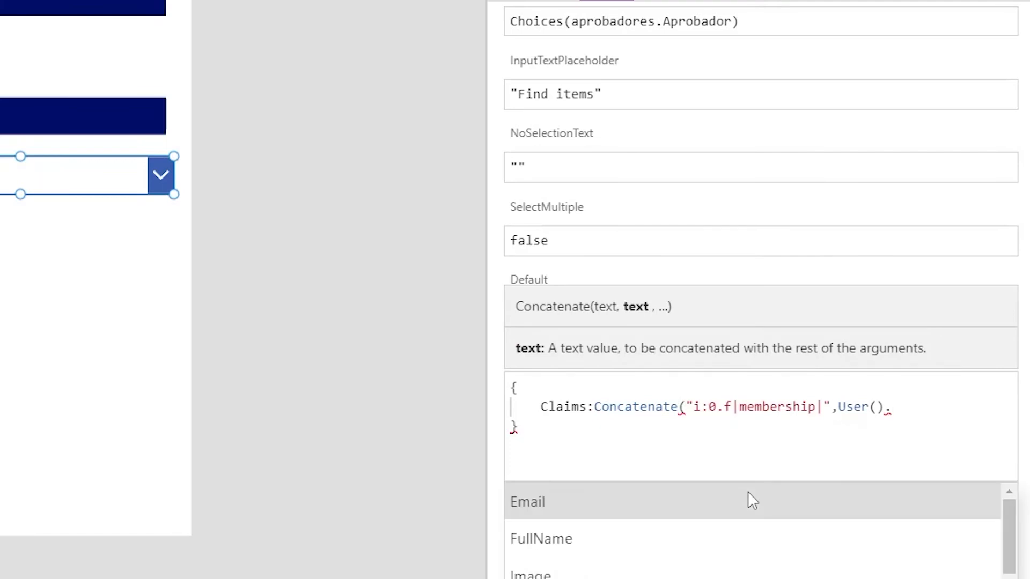
left_click(749, 493)
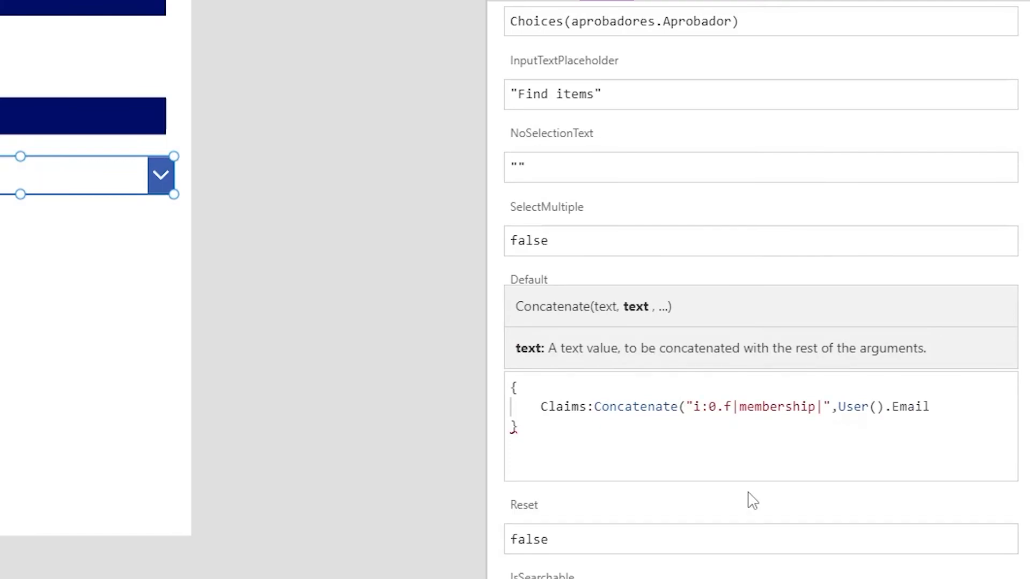
type(")")
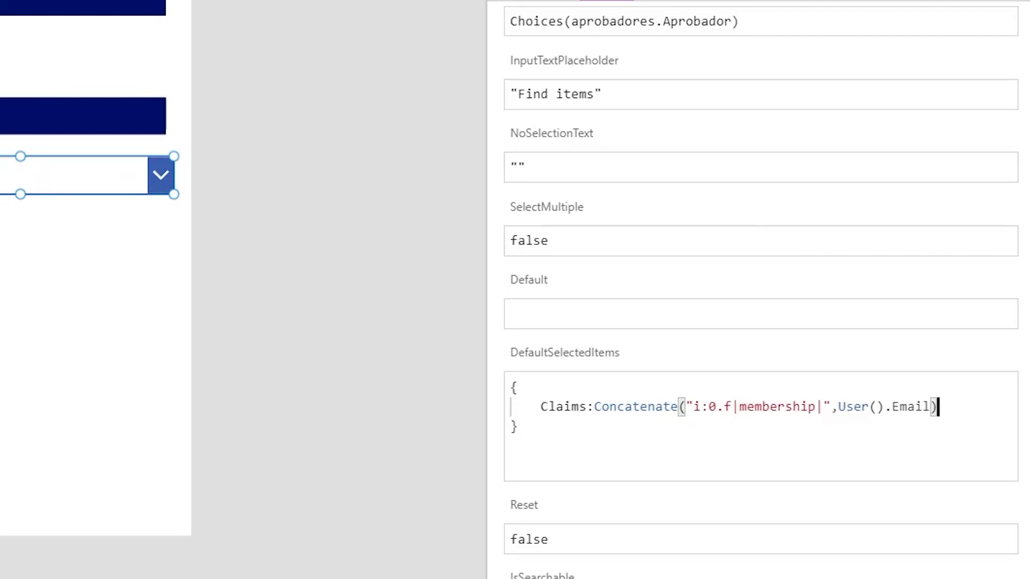
- Add an empty Department:"" field after the Claims line
left_click(539, 406)
double_click(564, 406)
left_click(565, 406)
double_click(646, 406)
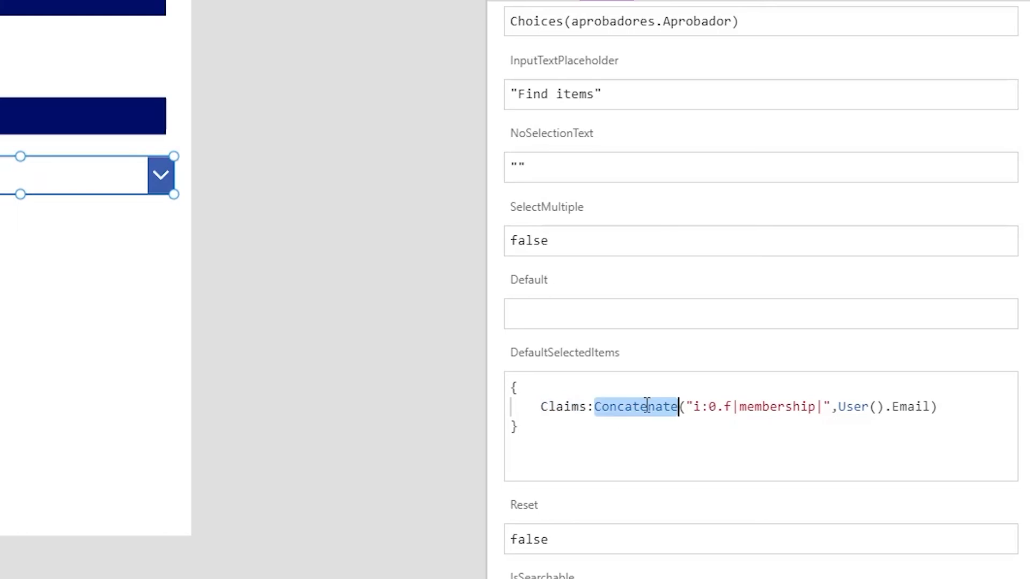
left_click(962, 418)
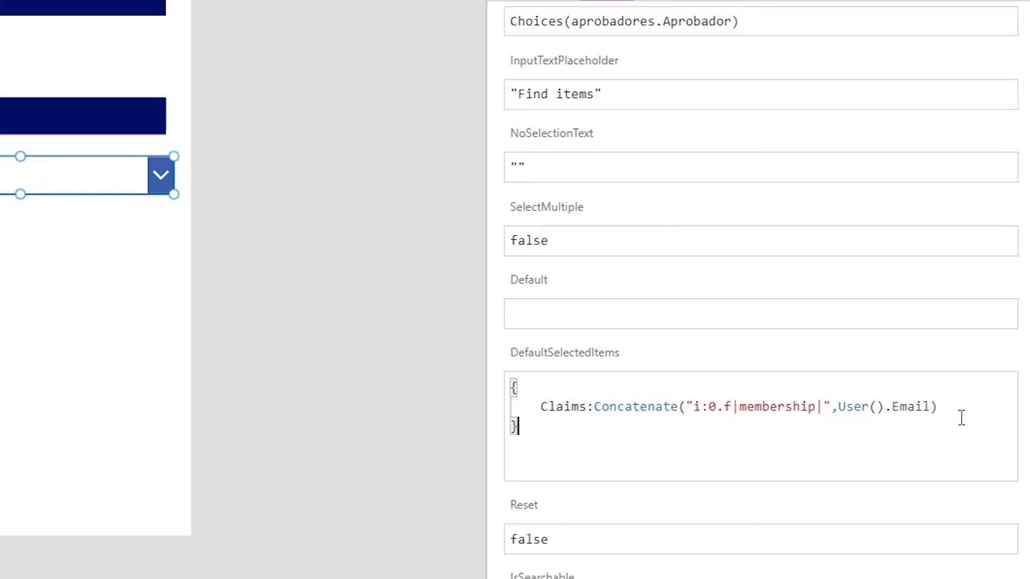
left_click(948, 402)
type(";")
key("Return")
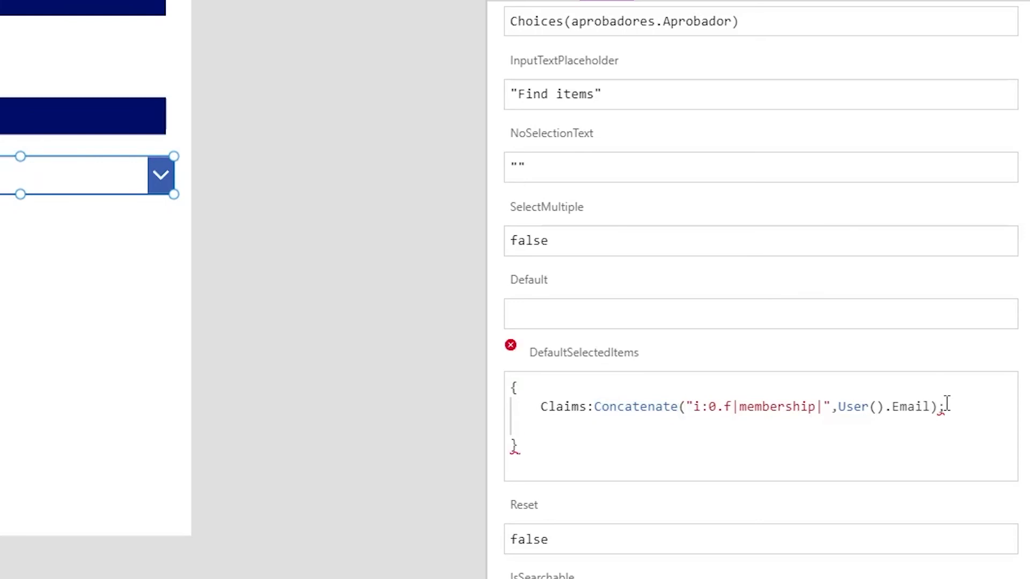
key("BackSpace")
key("BackSpace")
type(",")
key("Return")
type("Department")
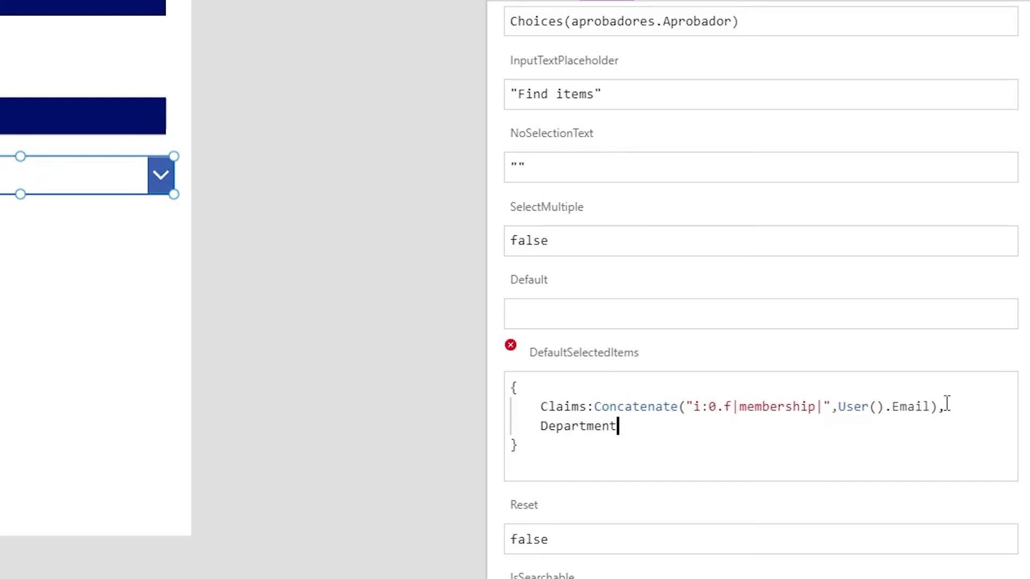
type(":\"\"")
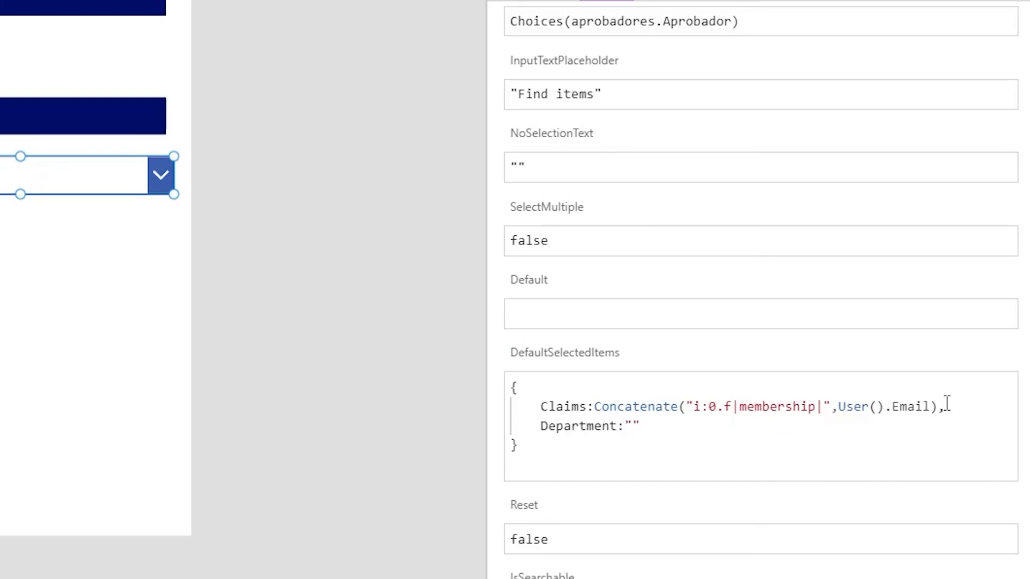
type(",")
key("Return")
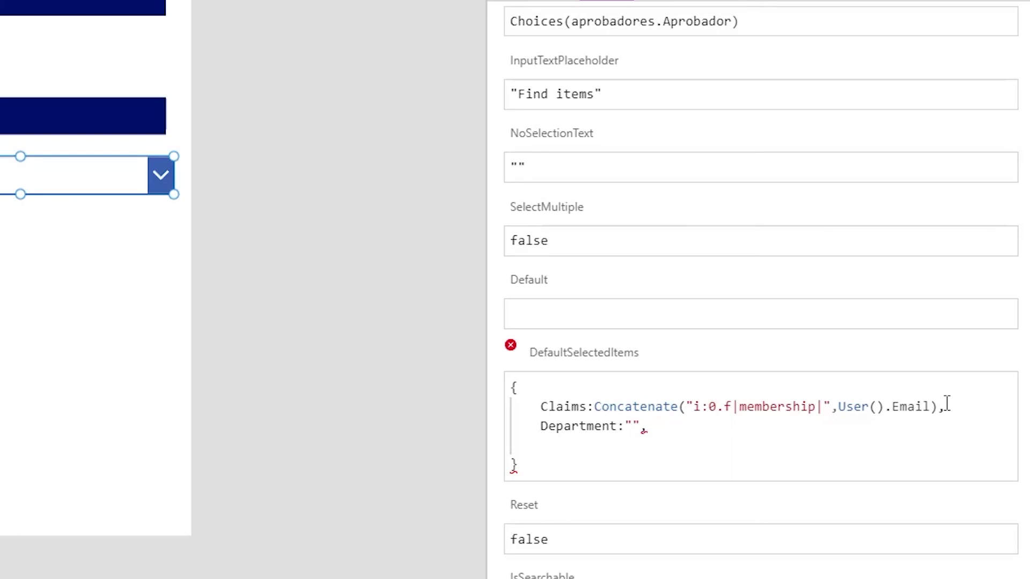
- Add DisplayName:User().FullName, Email:User().Email and JobTitle:"" to complete the record
type("DisplayName:User().")
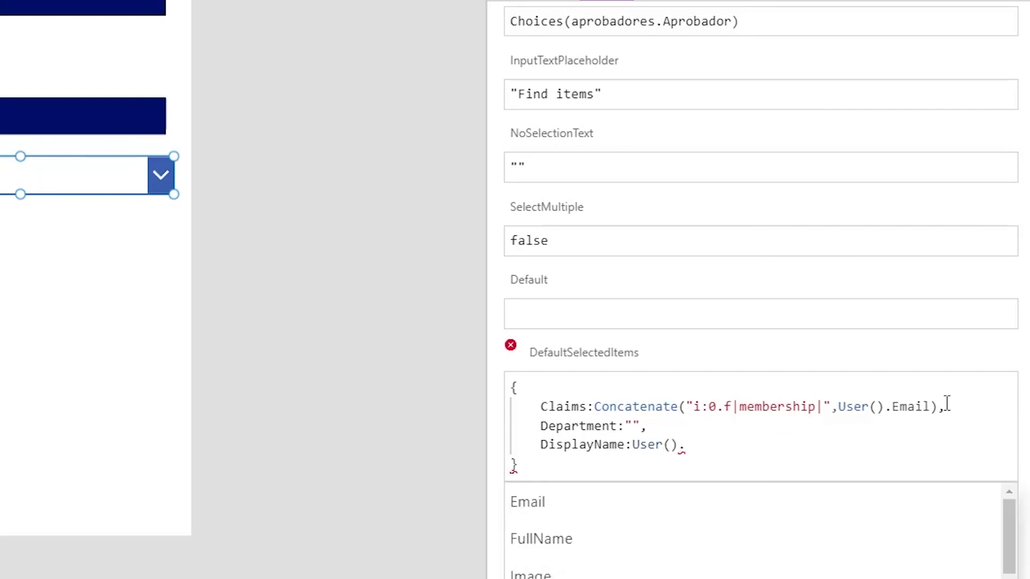
key("Down")
key("Down")
key("Tab")
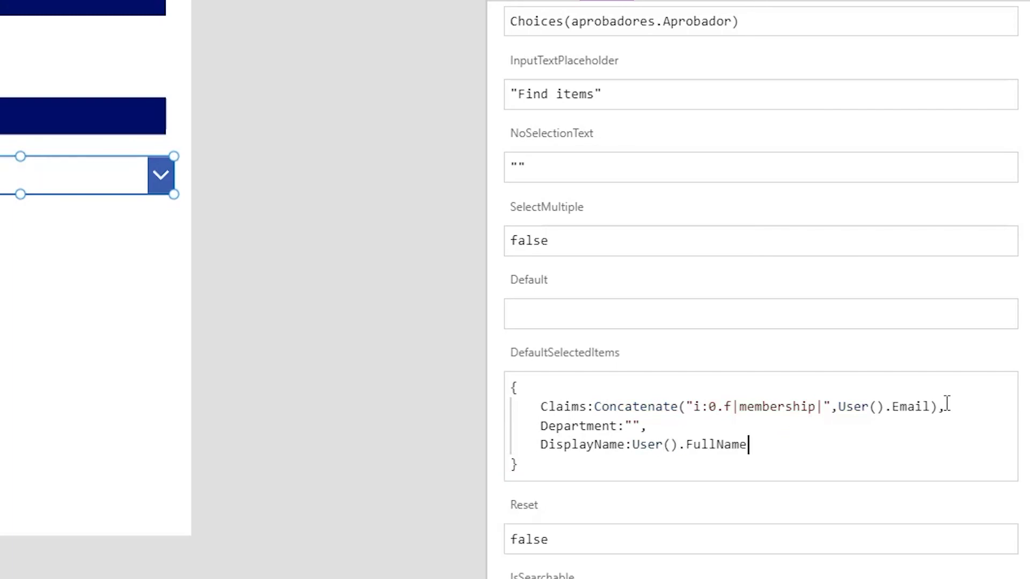
type(",")
key("Return")
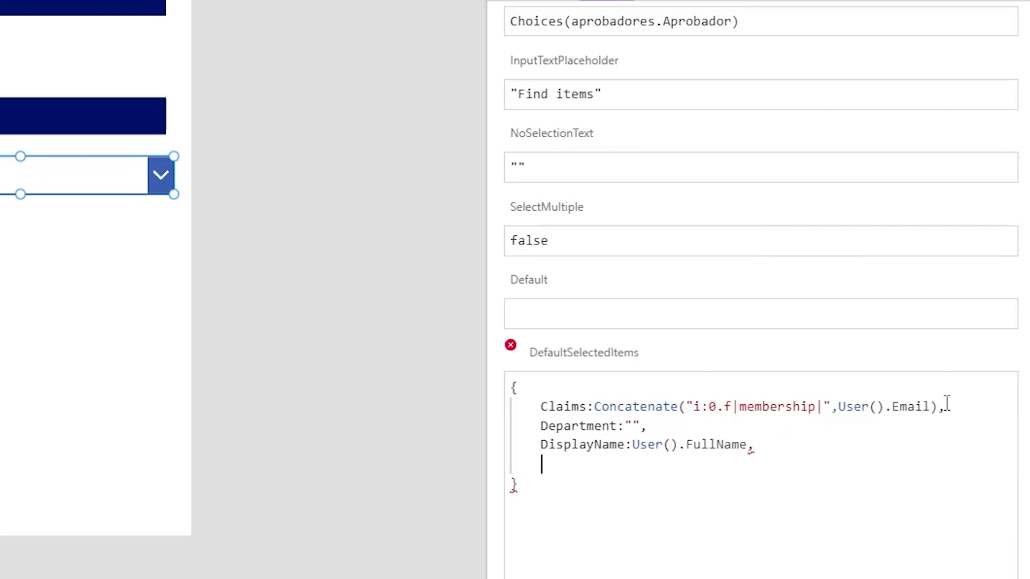
type("Email:User().")
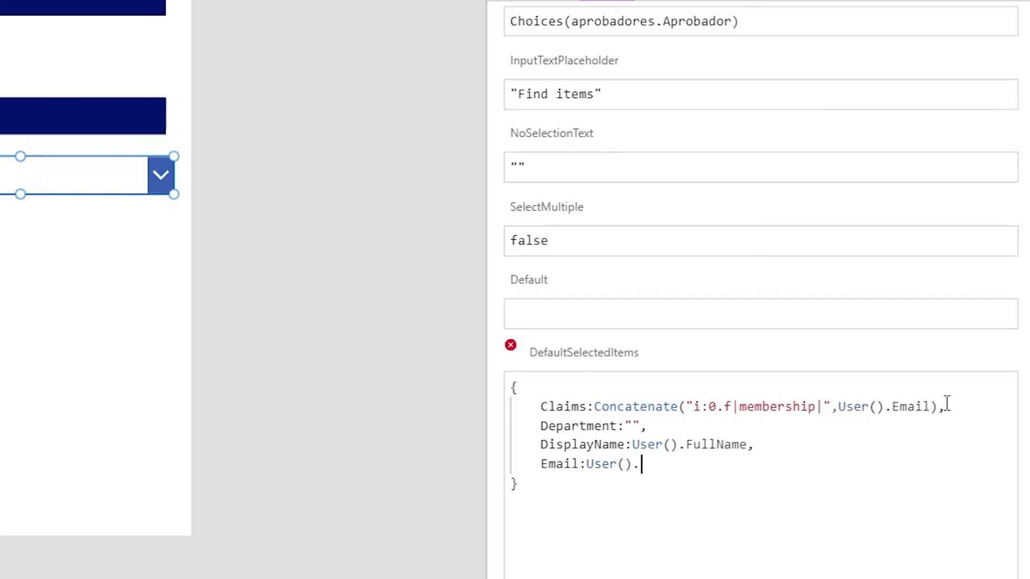
type("Email")
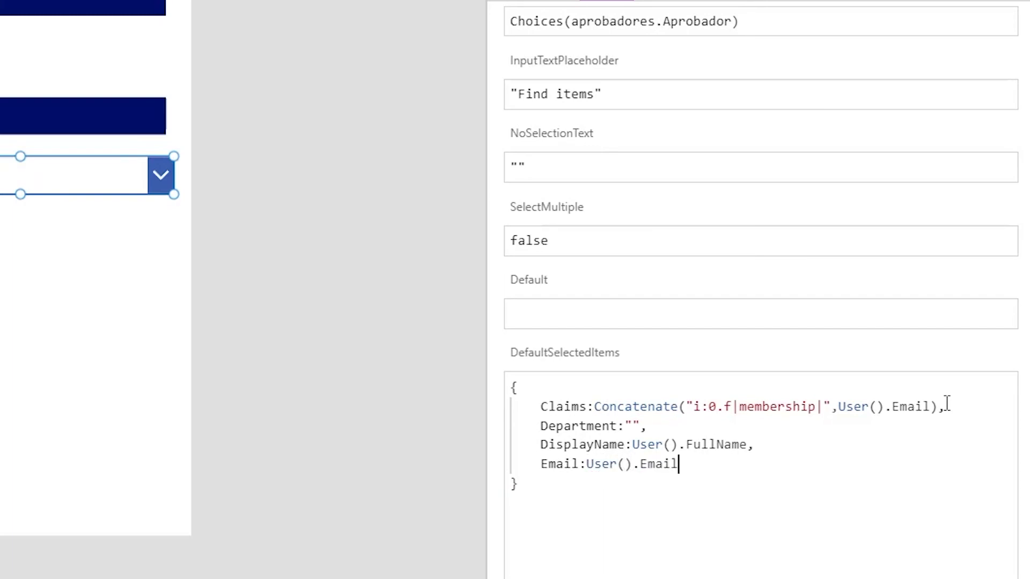
type(",")
key("Return")
type("JobTitle")
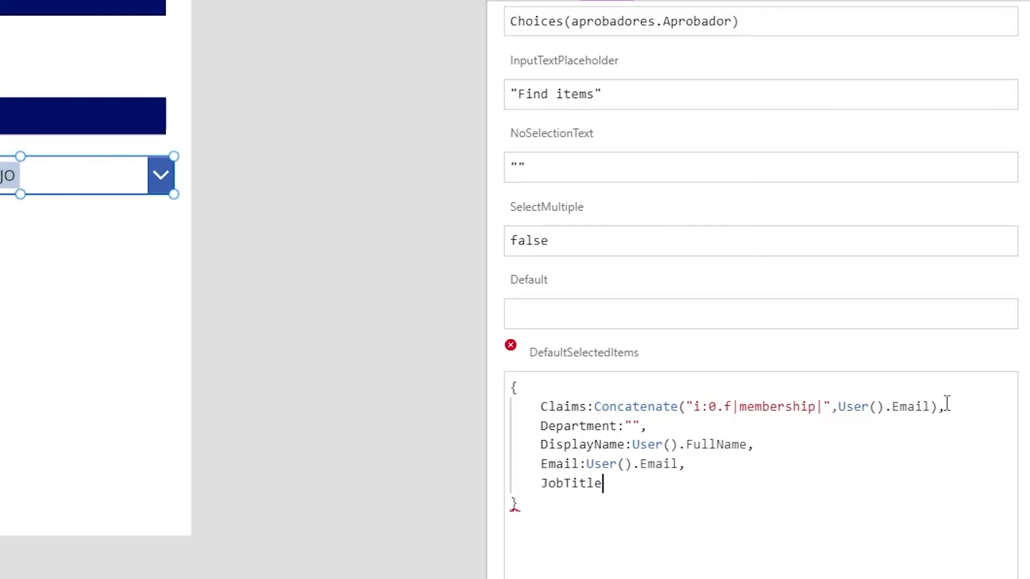
type(":")
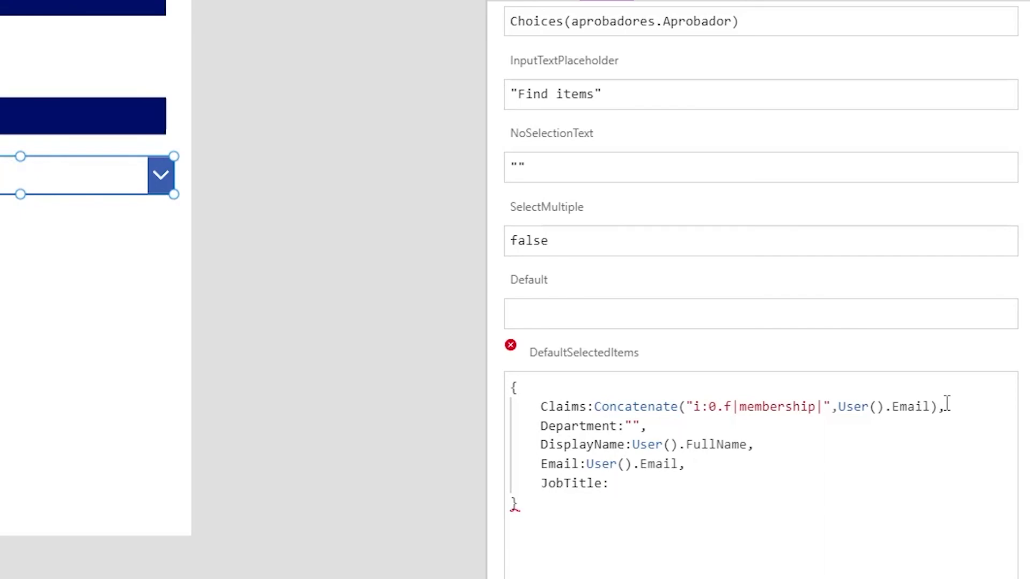
type("\"\"")
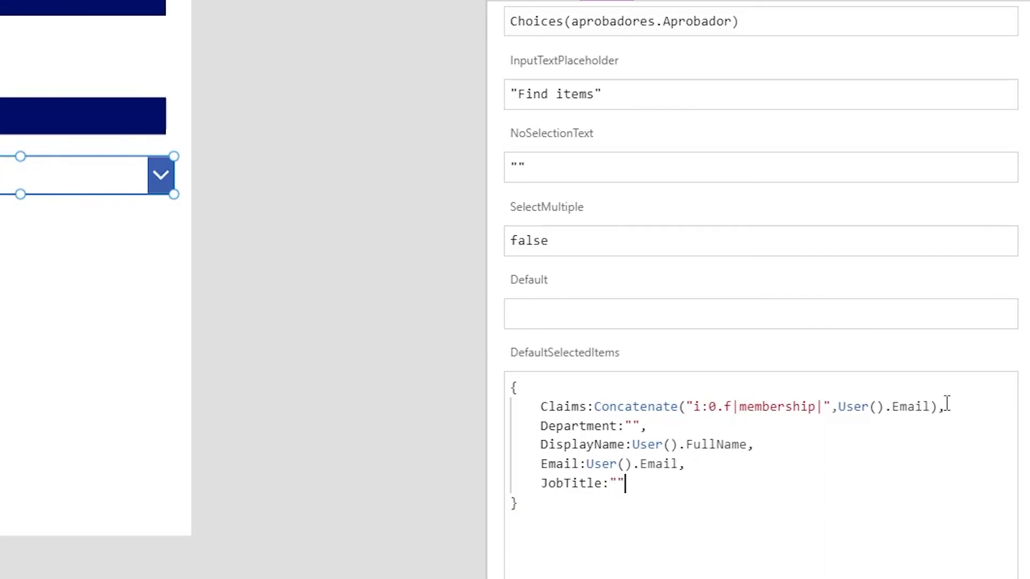
key("Down")
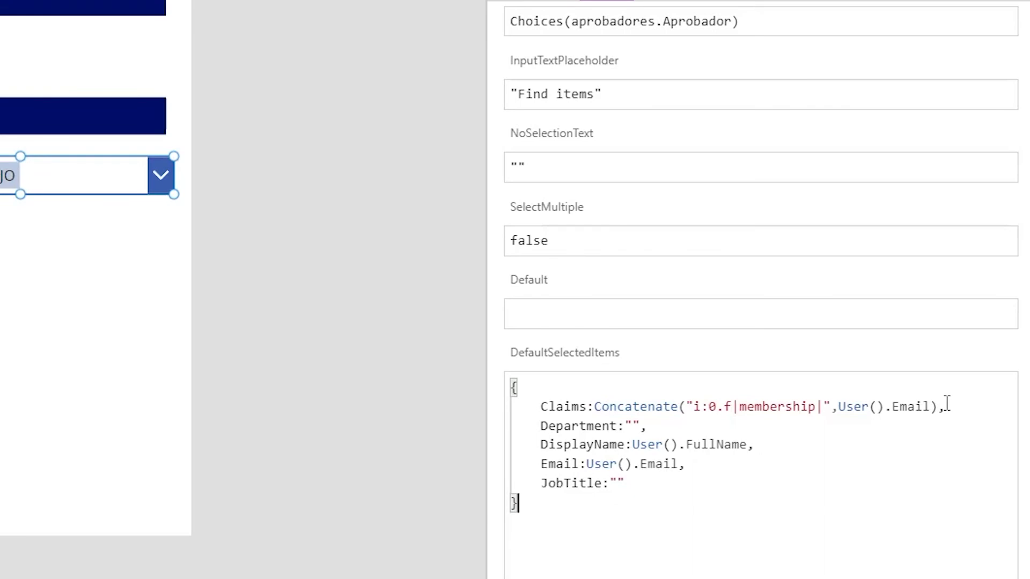
left_click_drag(637, 506, 512, 405)
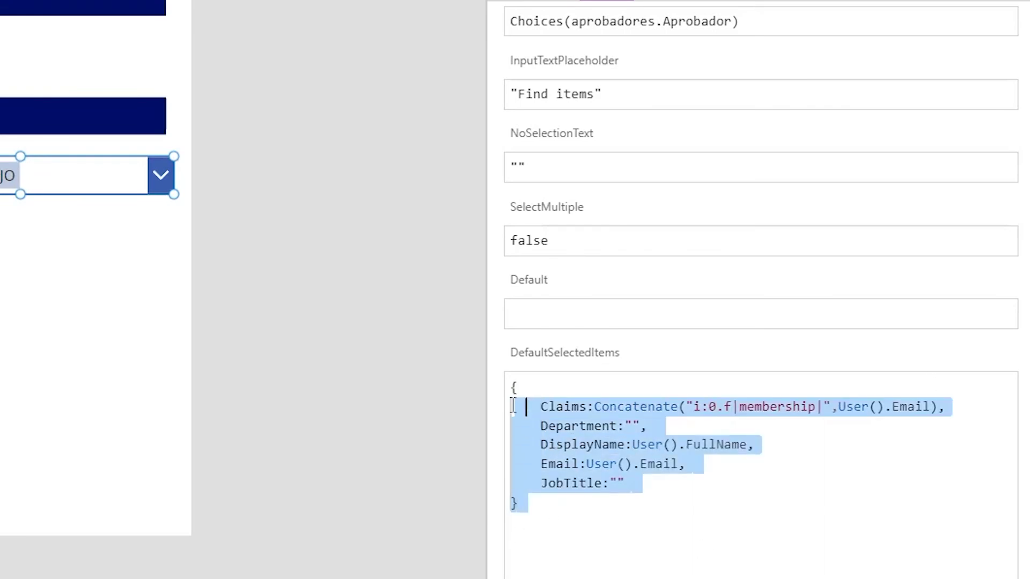
- Review the User()-based DefaultSelectedItems record in the formula editor, from Claims to JobTitle
left_click(590, 445)
left_click_drag(577, 536, 507, 400)
left_click(670, 445)
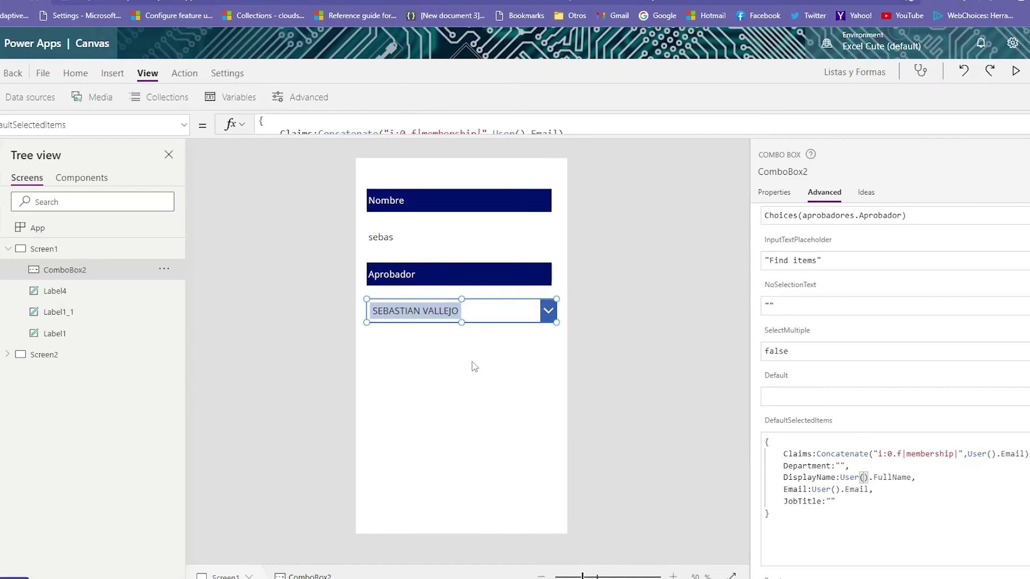
left_click_drag(843, 522, 766, 442)
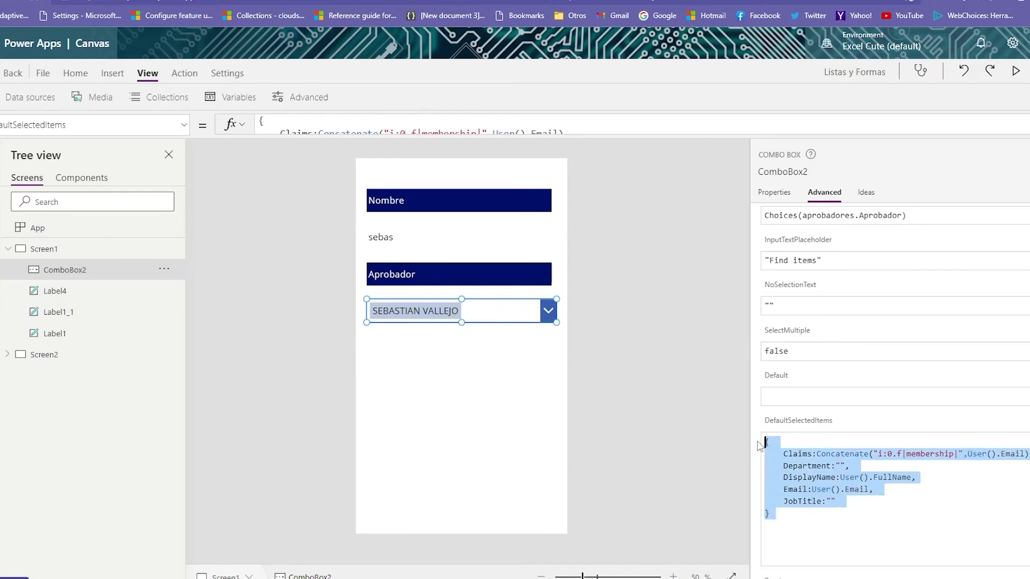
left_click(824, 486)
left_click_drag(814, 547, 751, 442)
left_click(822, 526)
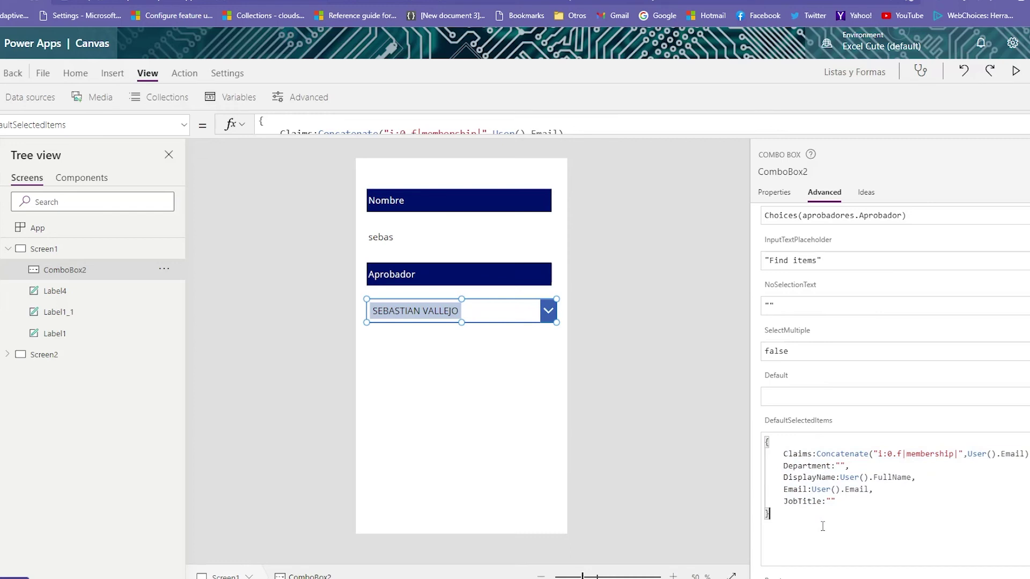
left_click_drag(778, 539, 766, 442)
left_click(830, 518)
scroll(885, 487, "up", 5)
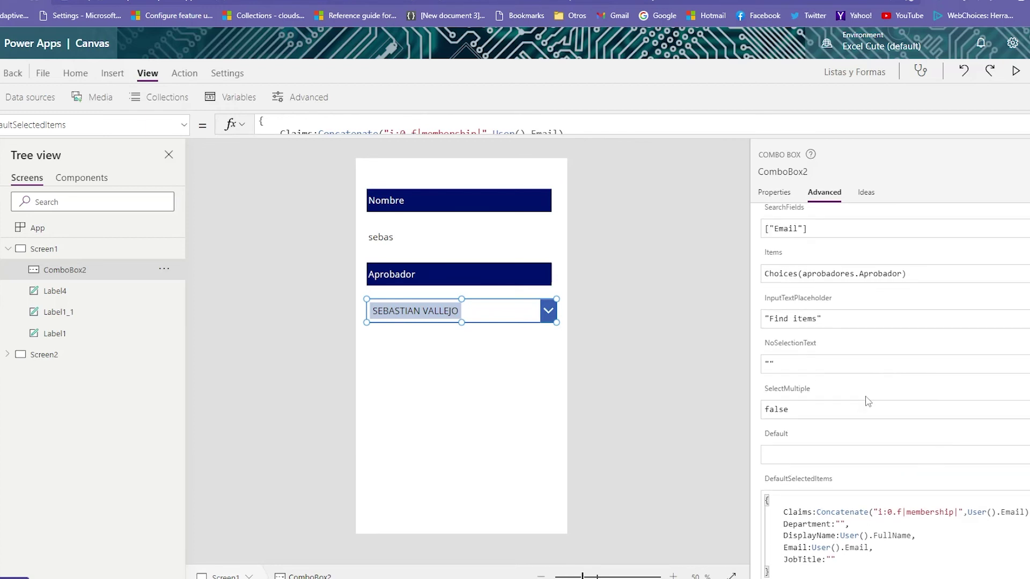
scroll(868, 401, "down", 6)
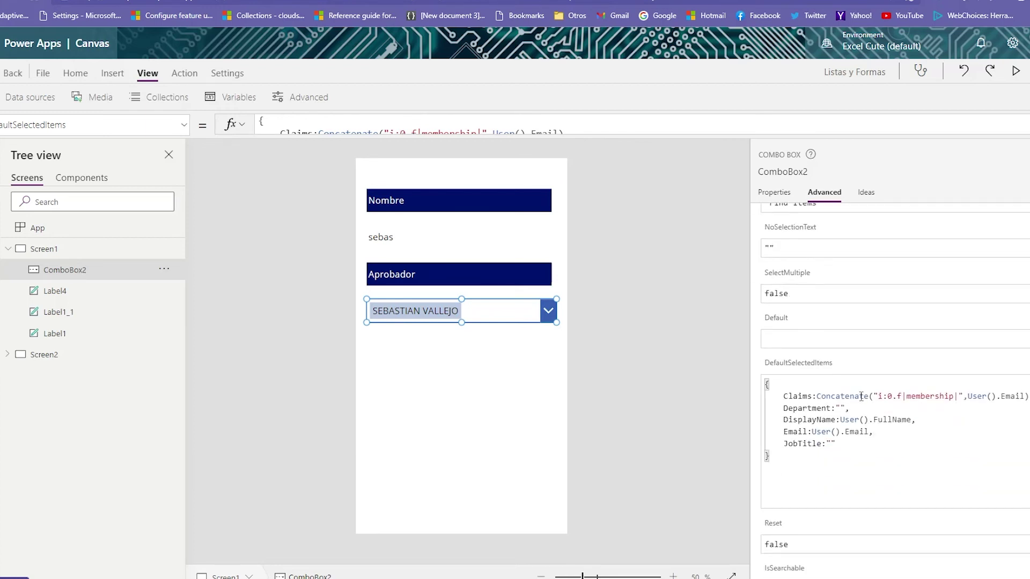
left_click_drag(771, 397, 767, 325)
left_click_drag(803, 418, 786, 367)
left_click(778, 349)
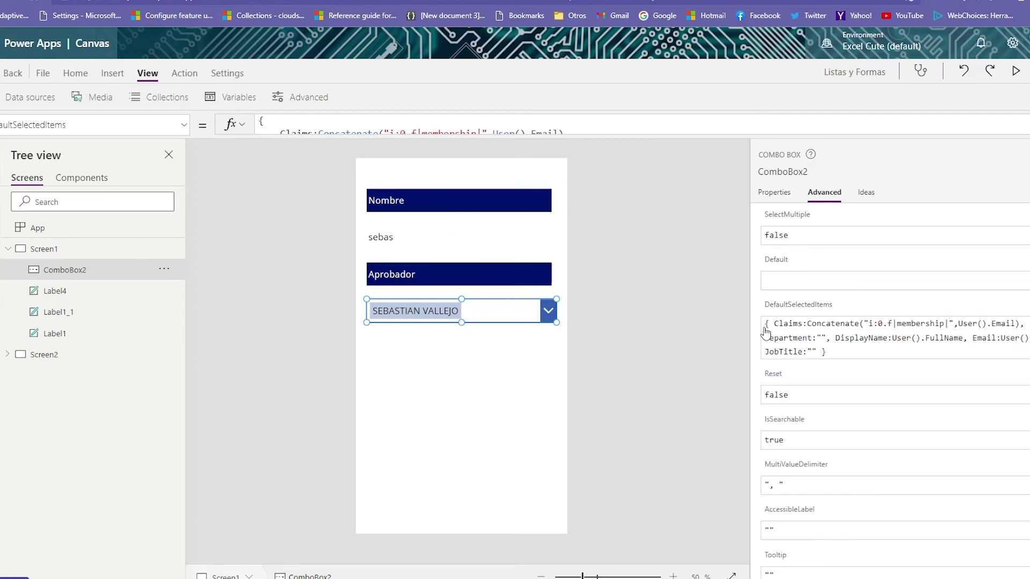
left_click(840, 367)
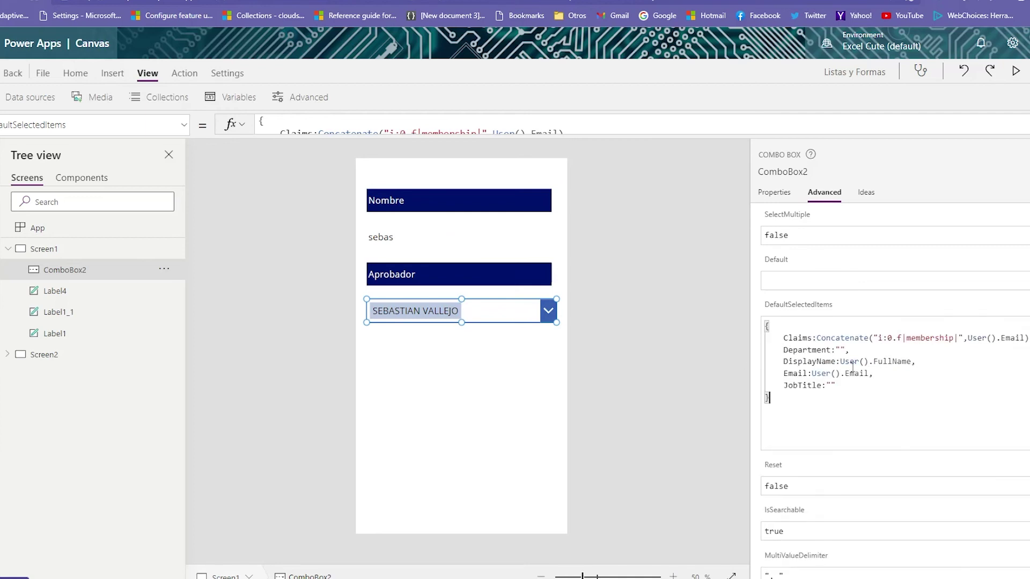
left_click_drag(828, 394, 767, 326)
left_click(767, 326)
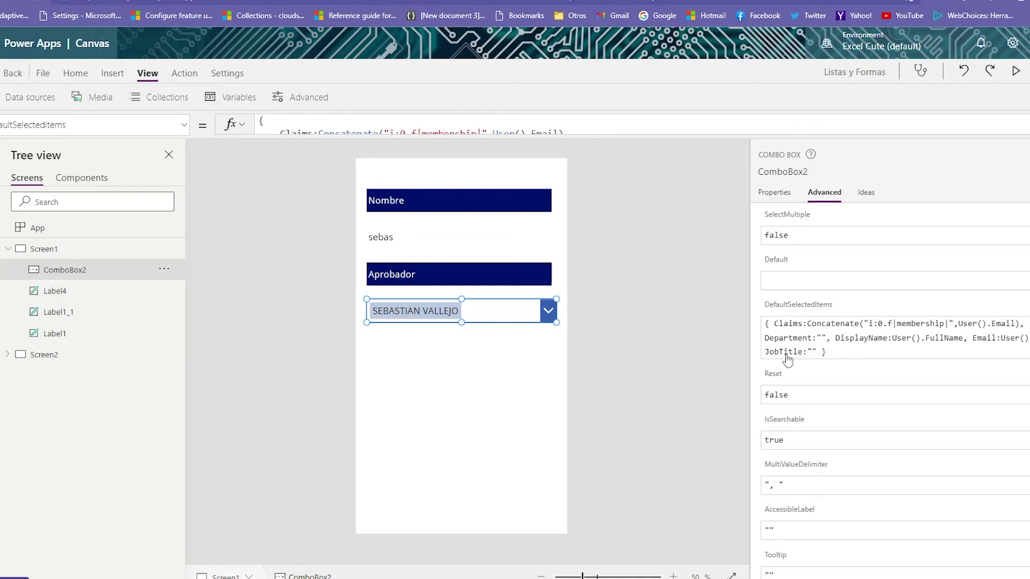
left_click(804, 411)
left_click_drag(804, 411, 768, 325)
left_click(835, 385)
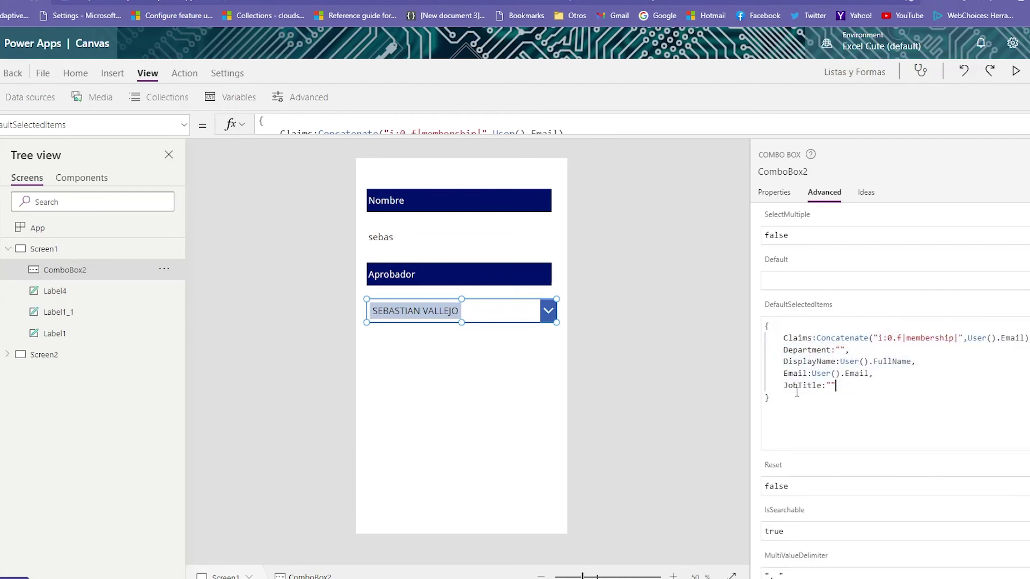
left_click_drag(809, 395, 771, 319)
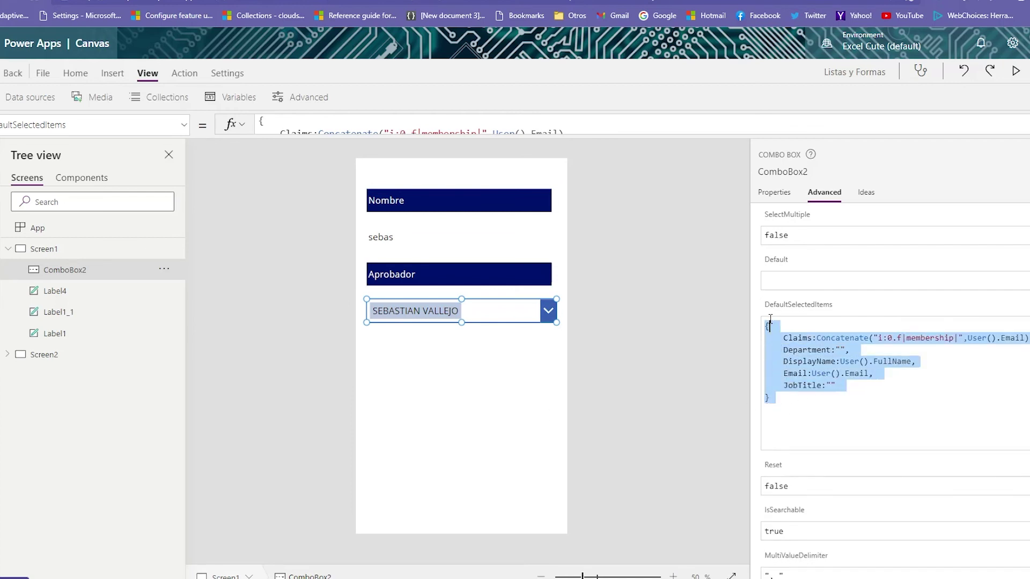
scroll(849, 394, "up", 5)
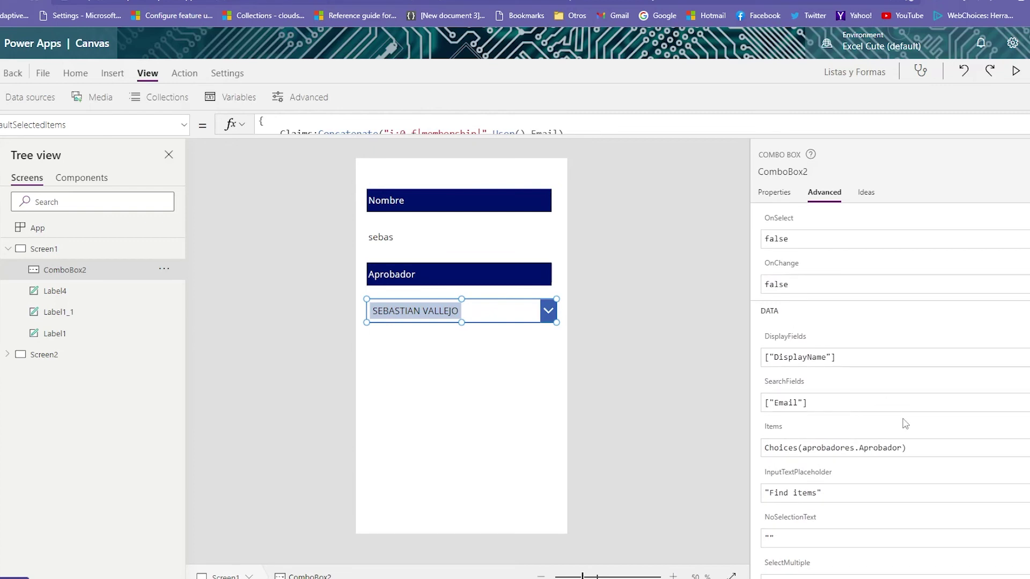
scroll(858, 405, "down", 3)
- Commit the formula, reselect the approver combo box, and bring up the Insert controls
left_click(499, 450)
left_click(445, 305)
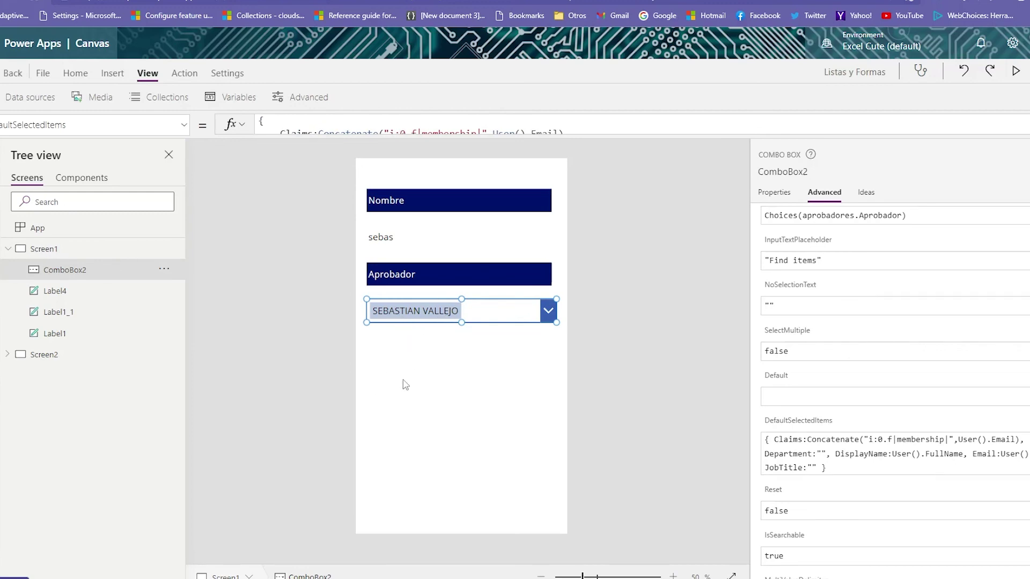
left_click(112, 73)
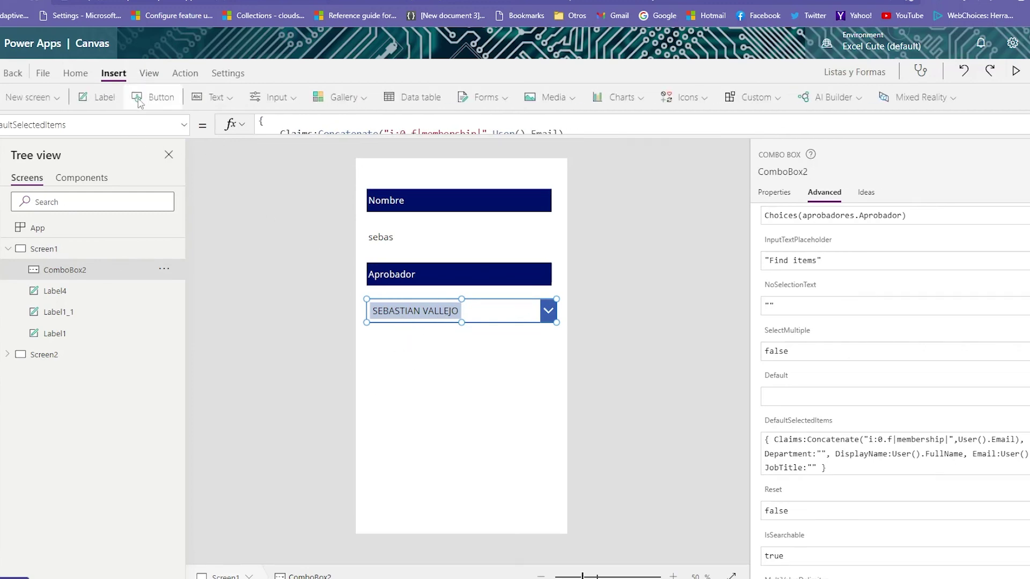
- Insert a button below the approver combo box and clear its OnSelect value
left_click(138, 100)
left_click_drag(436, 179, 476, 366)
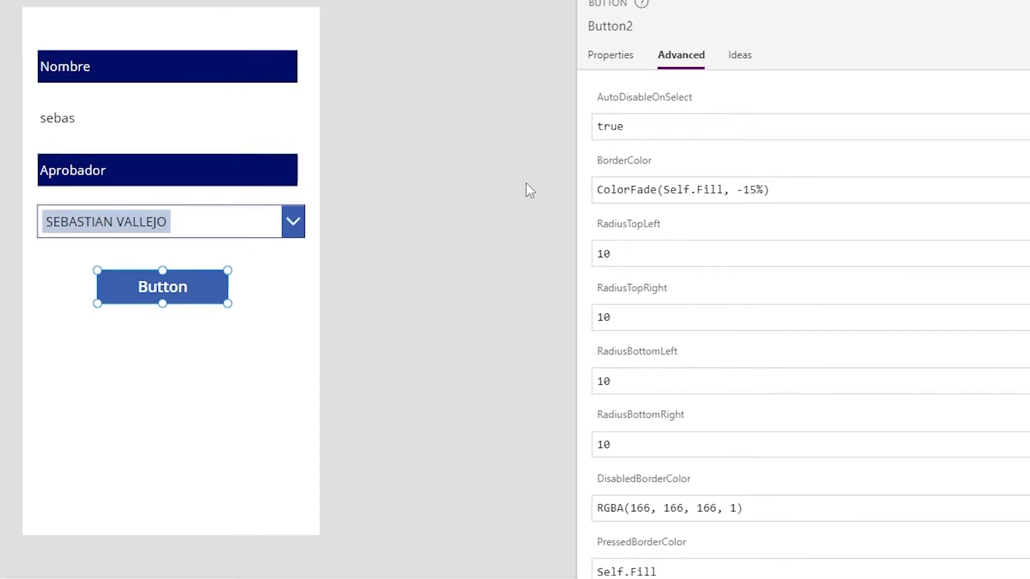
scroll(657, 206, "up", 8)
left_click(681, 206)
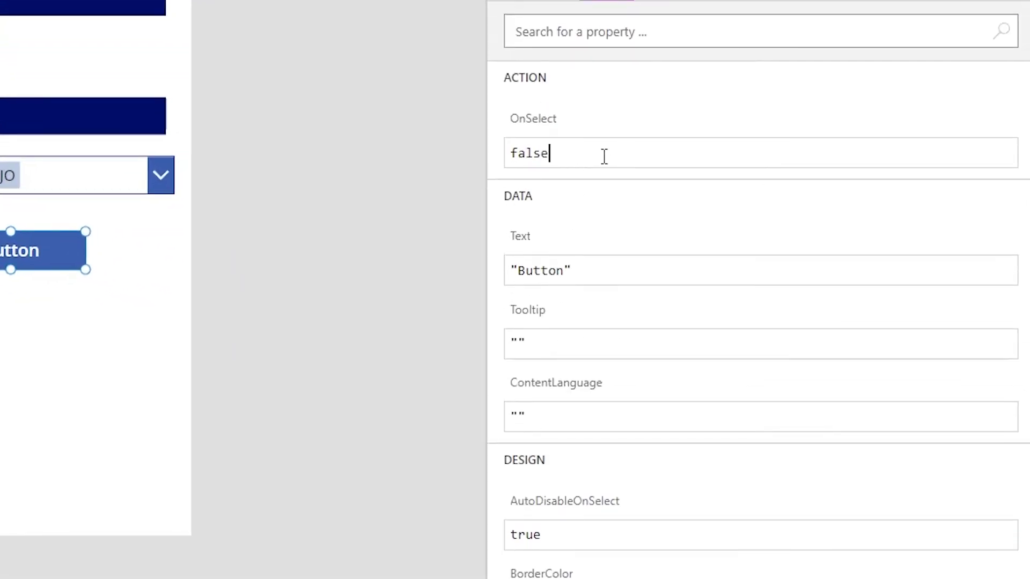
key("ctrl+a")
- Start OnSelect as Patch(aprobadores, Defaults(aprobadores), ...)
type("Patch(")
key("shift+Return")
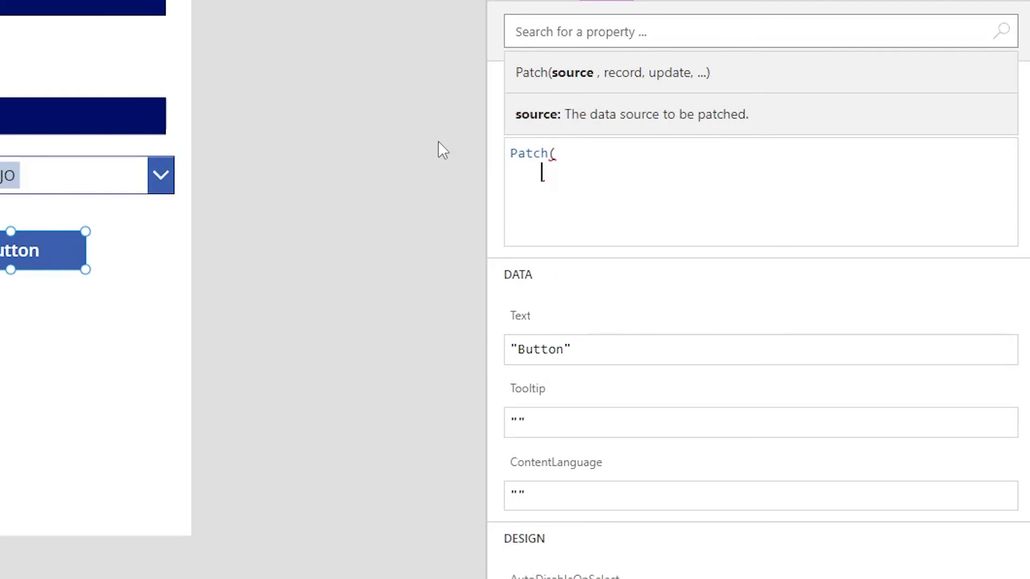
type("apr")
key("Tab")
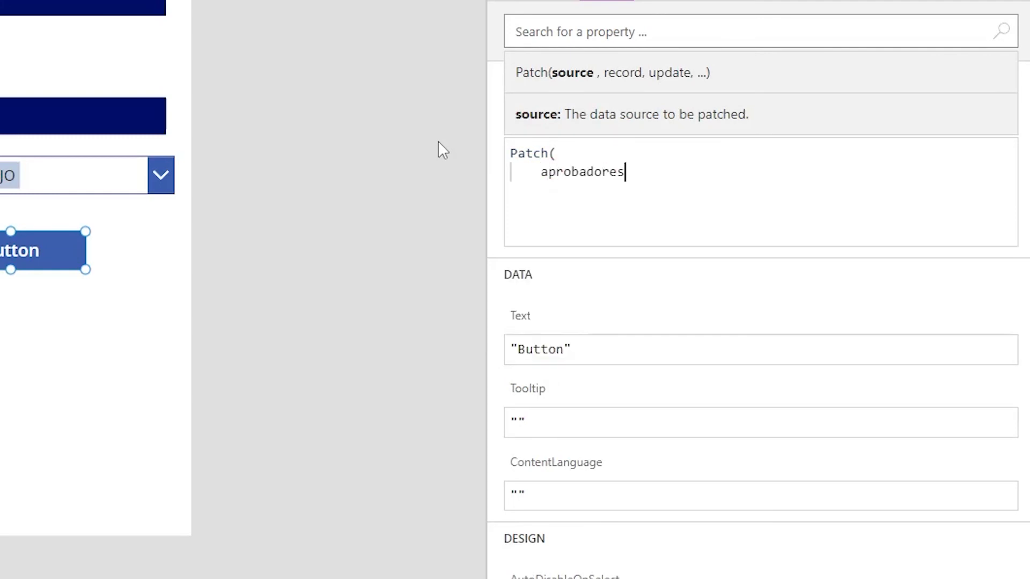
type(",")
key("shift+Return")
type("Defa")
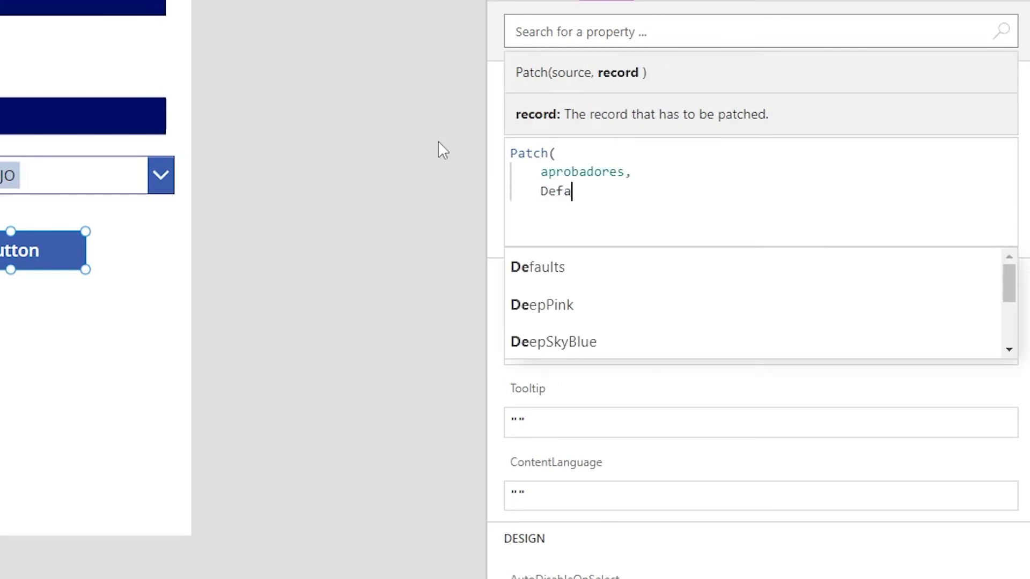
key("Tab")
type("(")
type("add")
key("Tab")
key("BackSpace")
key("BackSpace")
key("BackSpace")
key("BackSpace")
key("BackSpace")
key("BackSpace")
key("BackSpace")
key("BackSpace")
key("BackSpace")
key("BackSpace")
key("BackSpace")
type("apro")
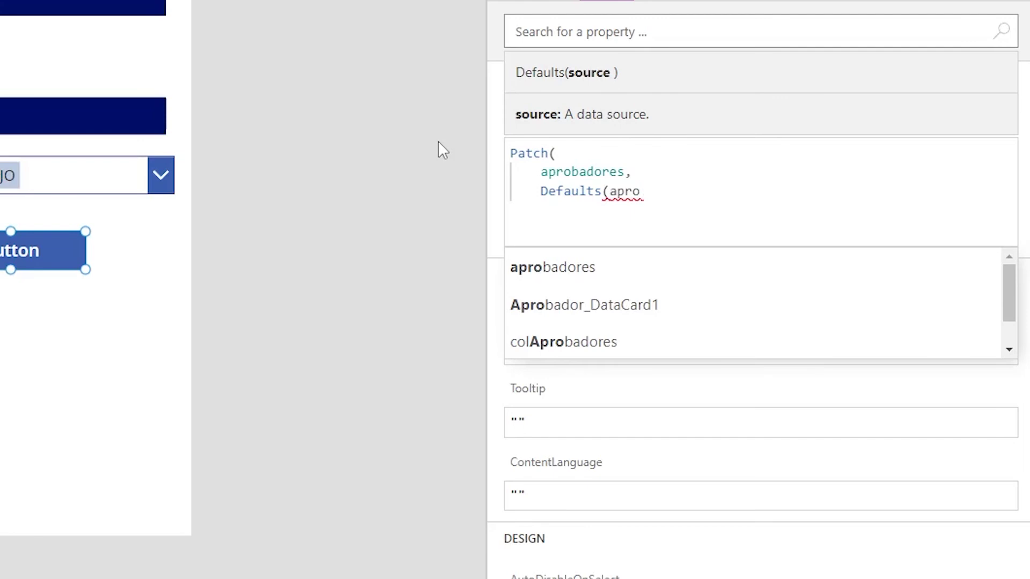
key("Tab")
type("),")
- Add the update record with Title:Label4.Text
key("shift+Return")
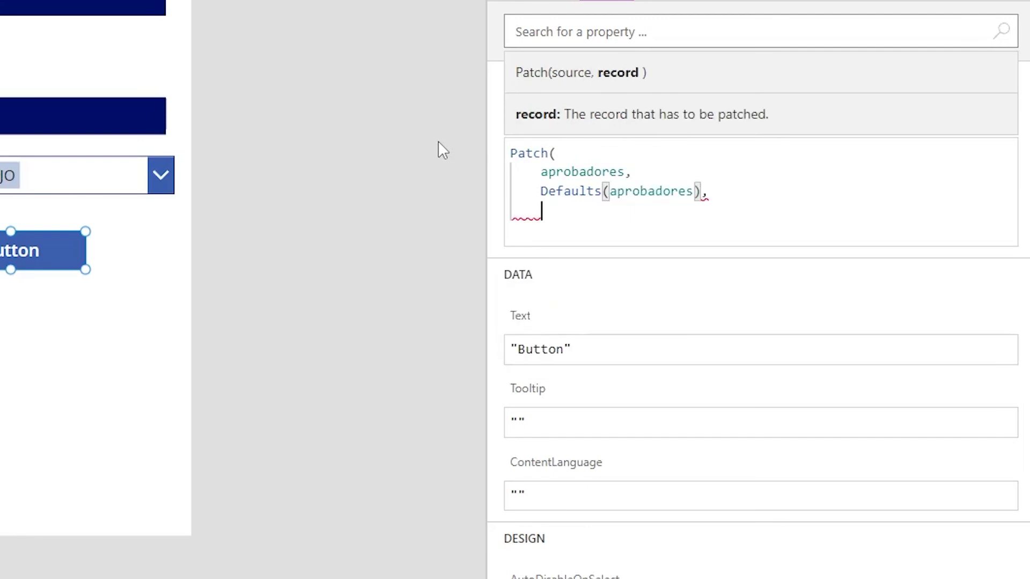
type("{}")
key("Left")
key("shift+Return")
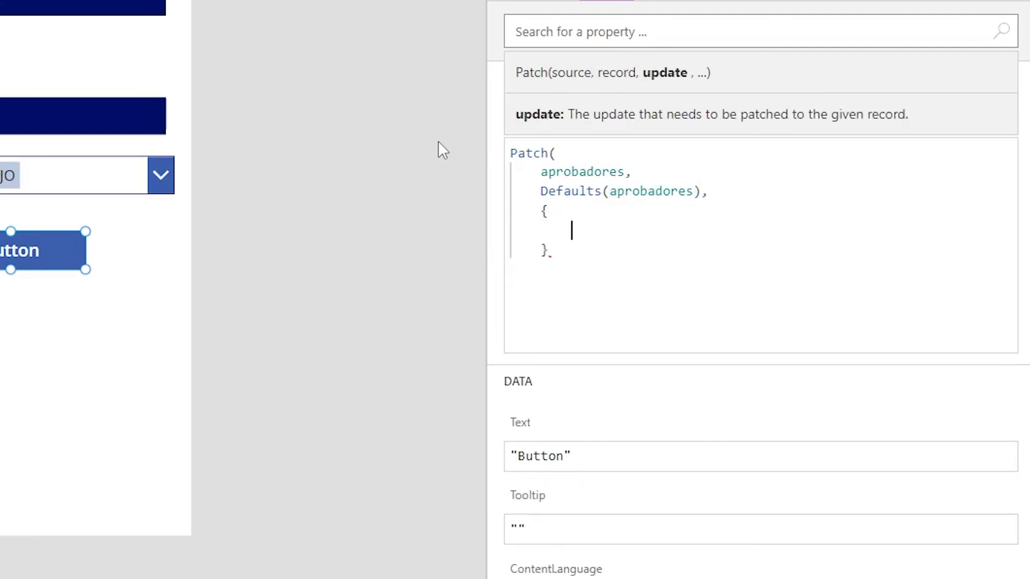
type("Title:Label")
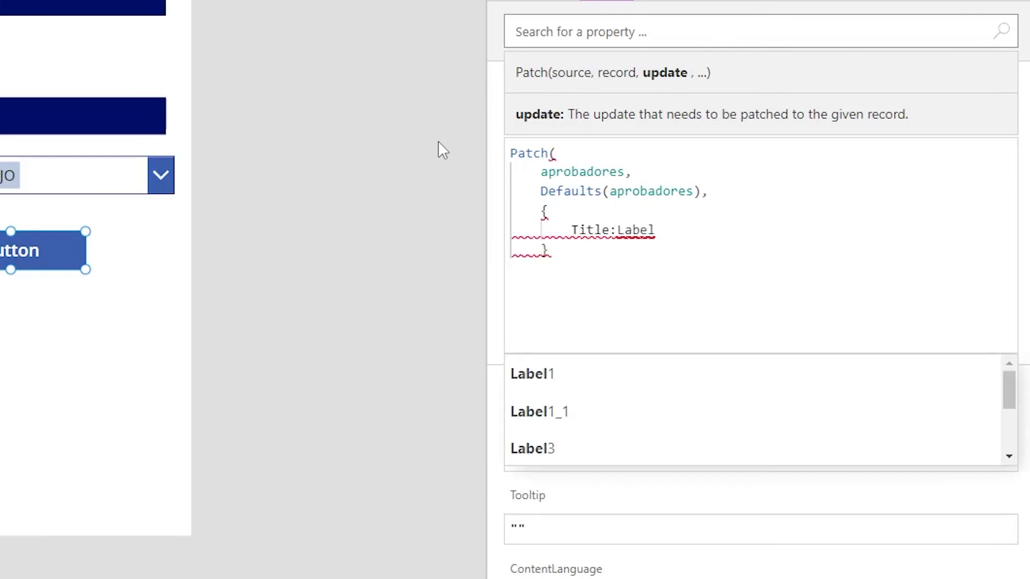
type("1_1")
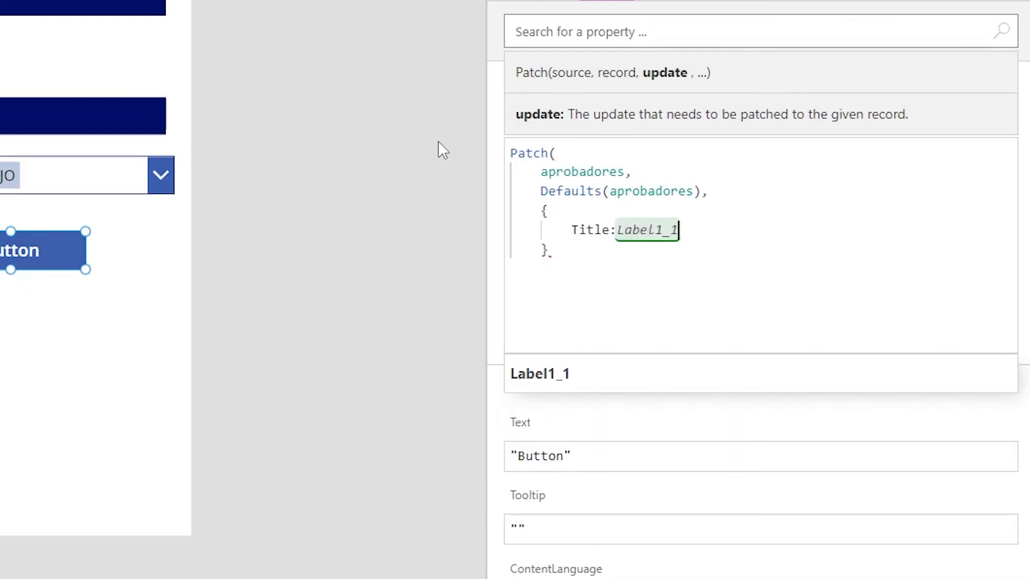
type(".Text")
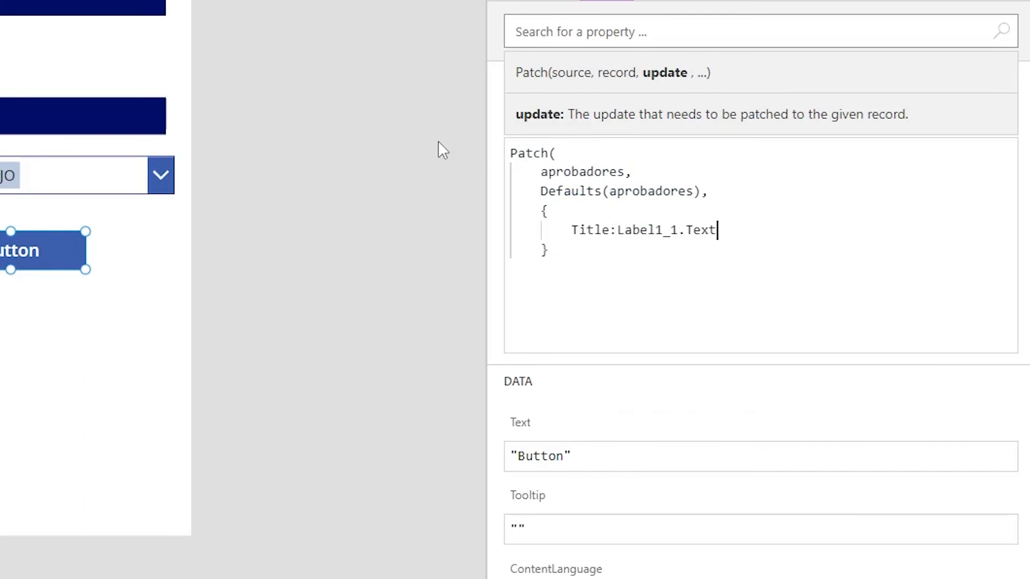
key("Left")
key("Left")
key("Left")
key("Left")
key("Right")
key("BackSpace")
type("4")
key("BackSpace")
key("BackSpace")
key("BackSpace")
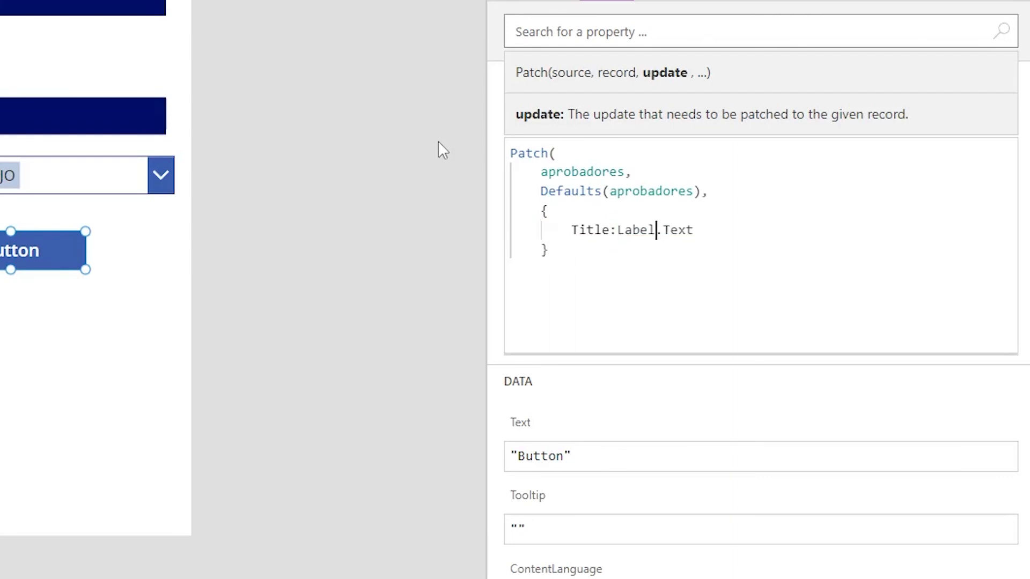
type("4")
key("Right")
key("Right")
key("Right")
key("Right")
key("Right")
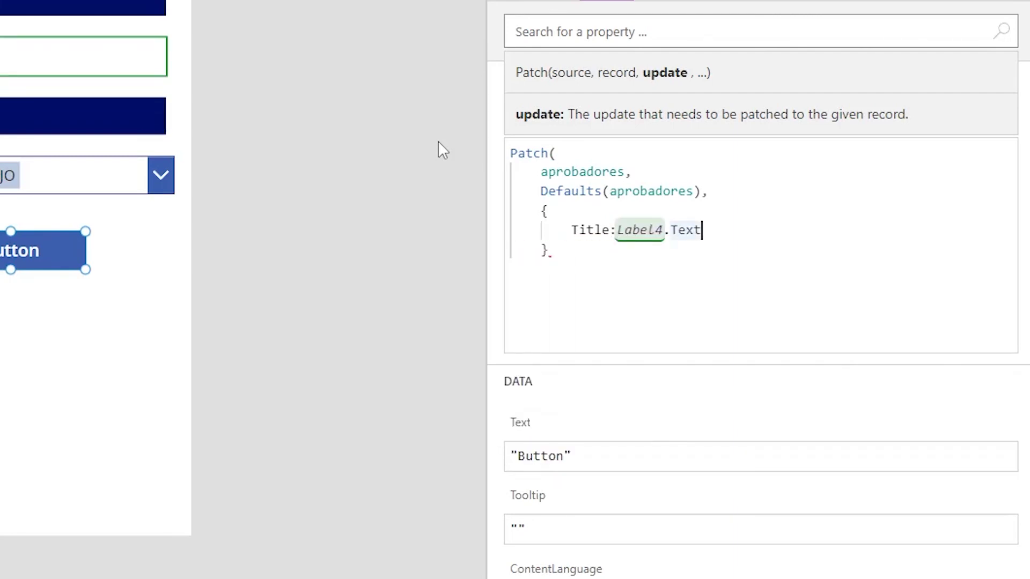
type(",")
key("Return")
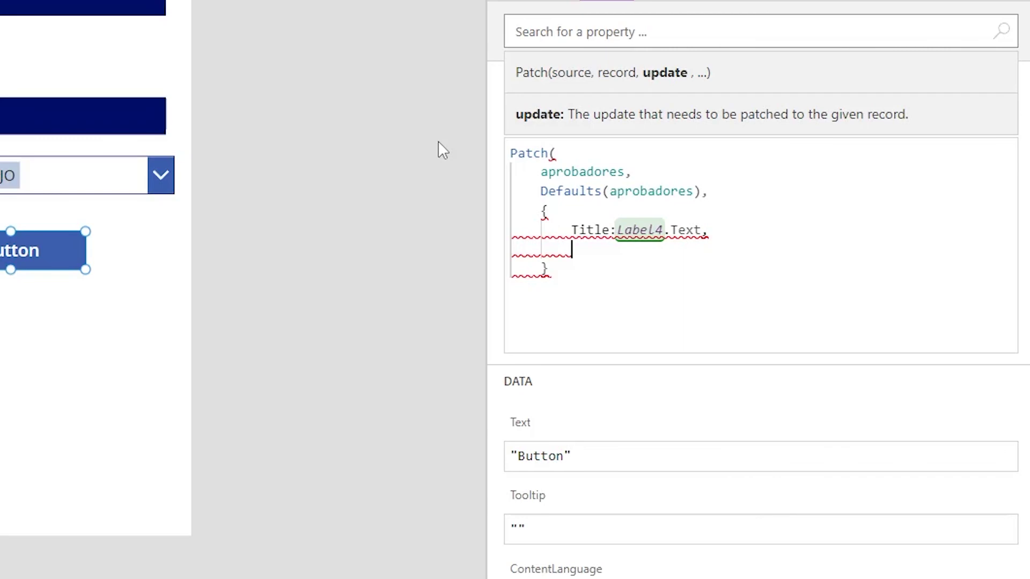
- Add Aprobador:ComboBox2.Selected and close the Patch call
type("Aprobador:")
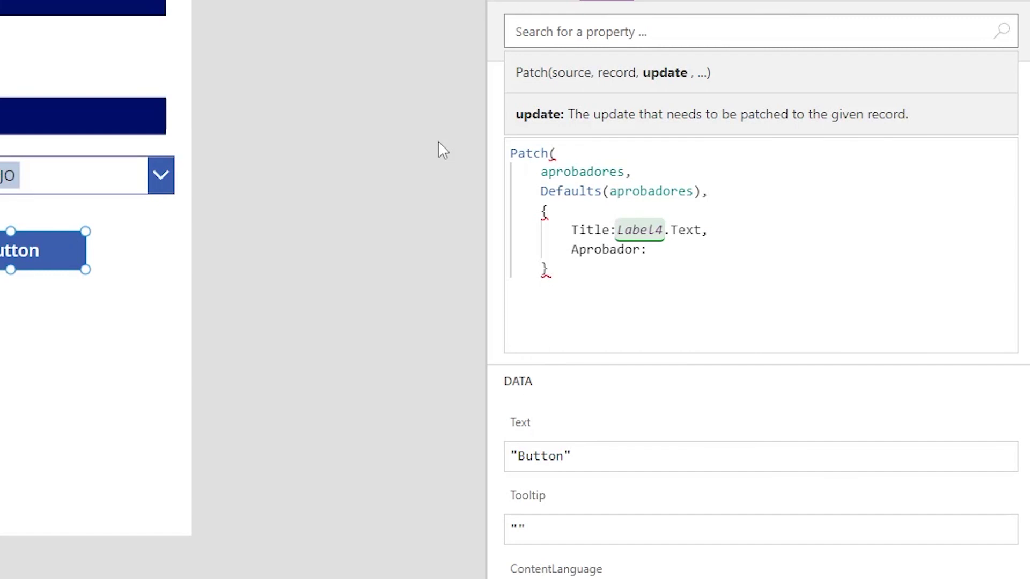
type("Combio")
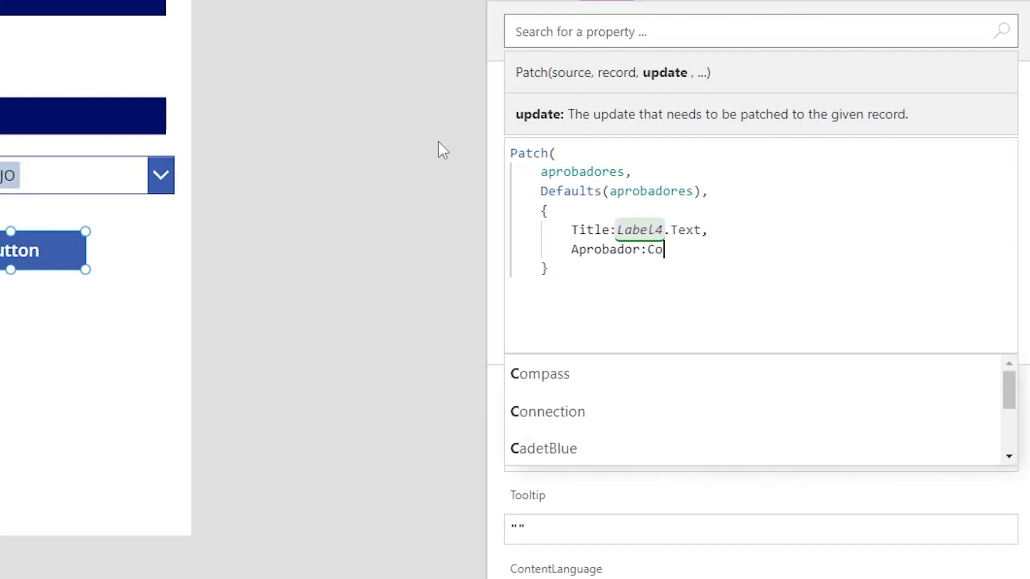
key("BackSpace")
key("BackSpace")
type("o")
key("Tab")
type(".Se")
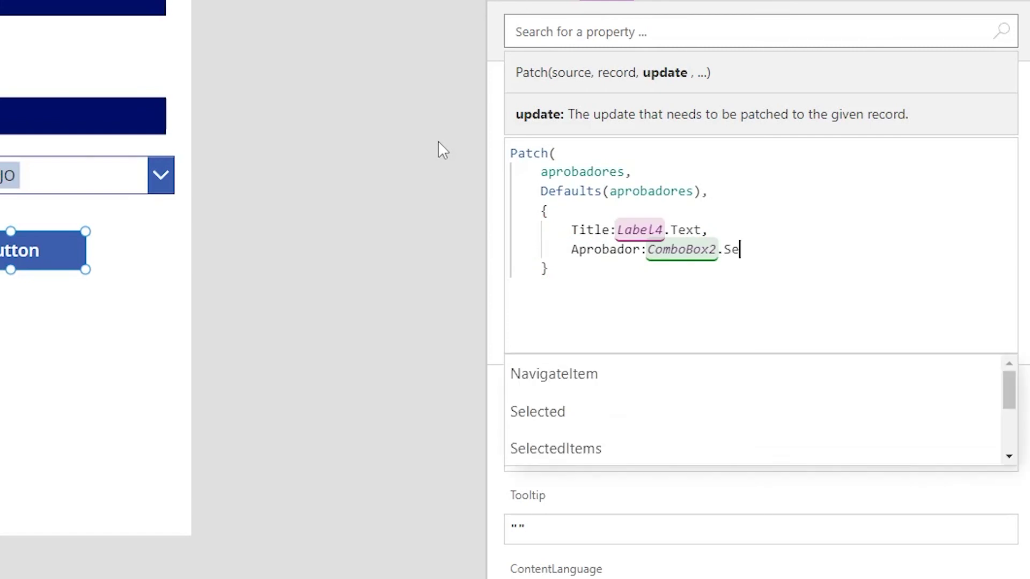
key("Tab")
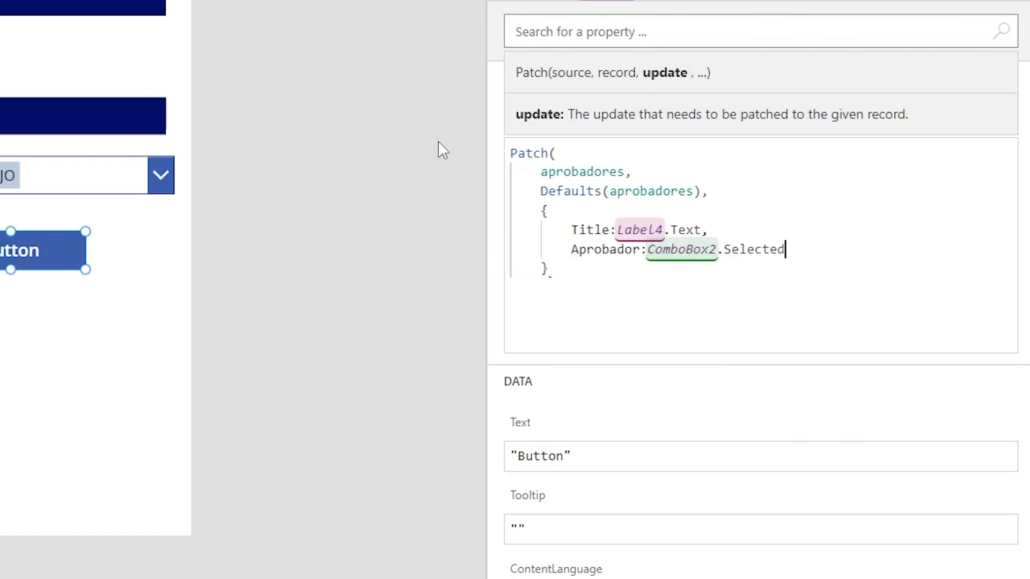
left_click(595, 283)
key("Return")
type(")")
left_click(618, 250)
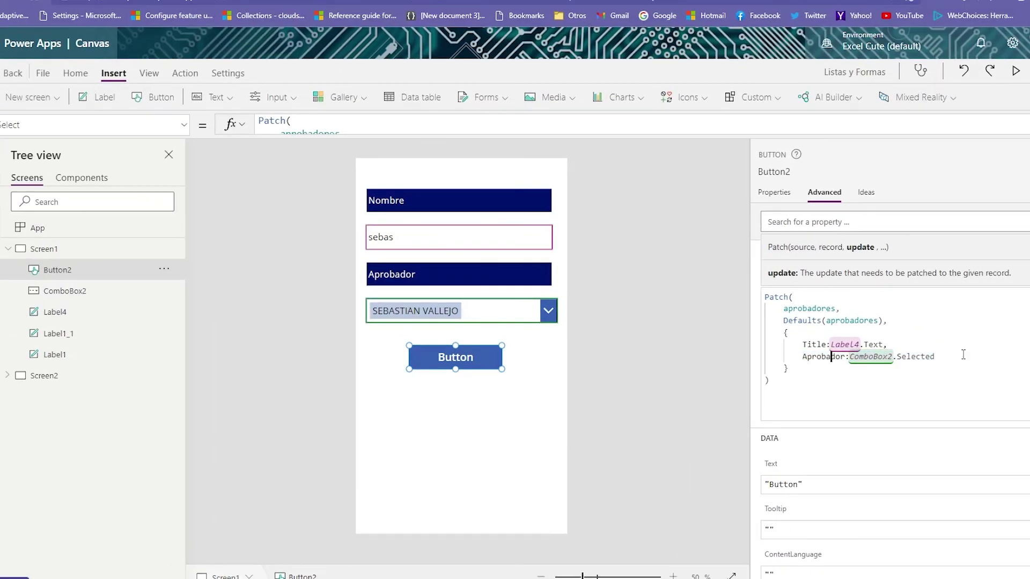
left_click_drag(793, 370, 745, 324)
left_click(756, 354)
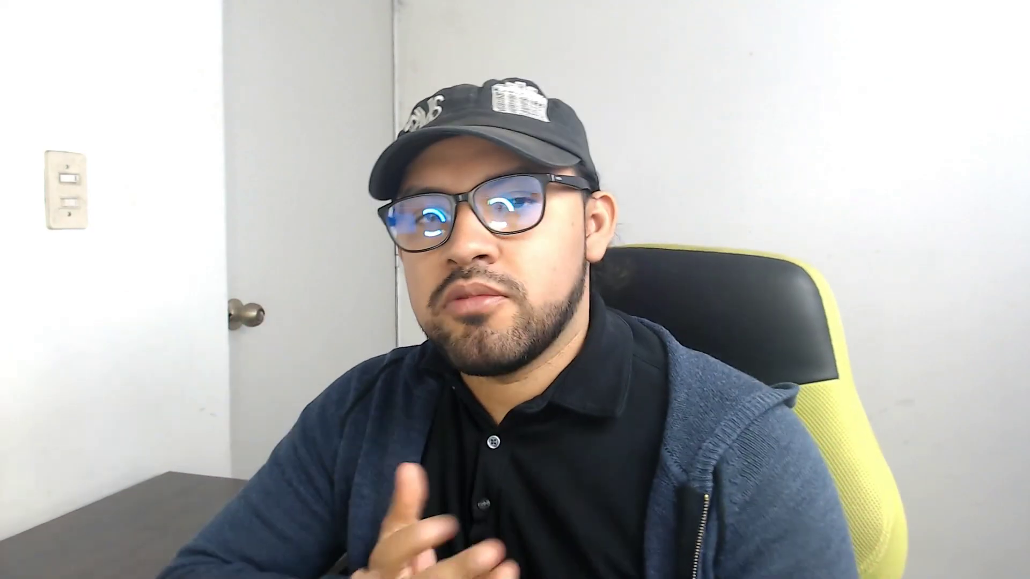